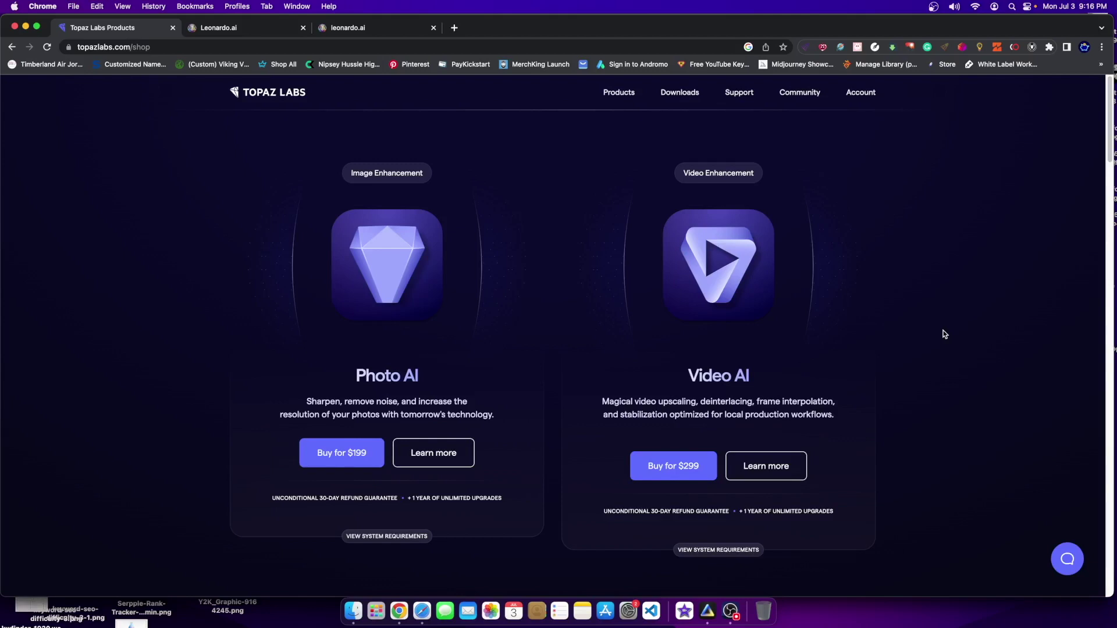
Scroll the Topaz Labs shop page down to the Image Quality Bundle at $199
scroll(947, 325, down, 15)
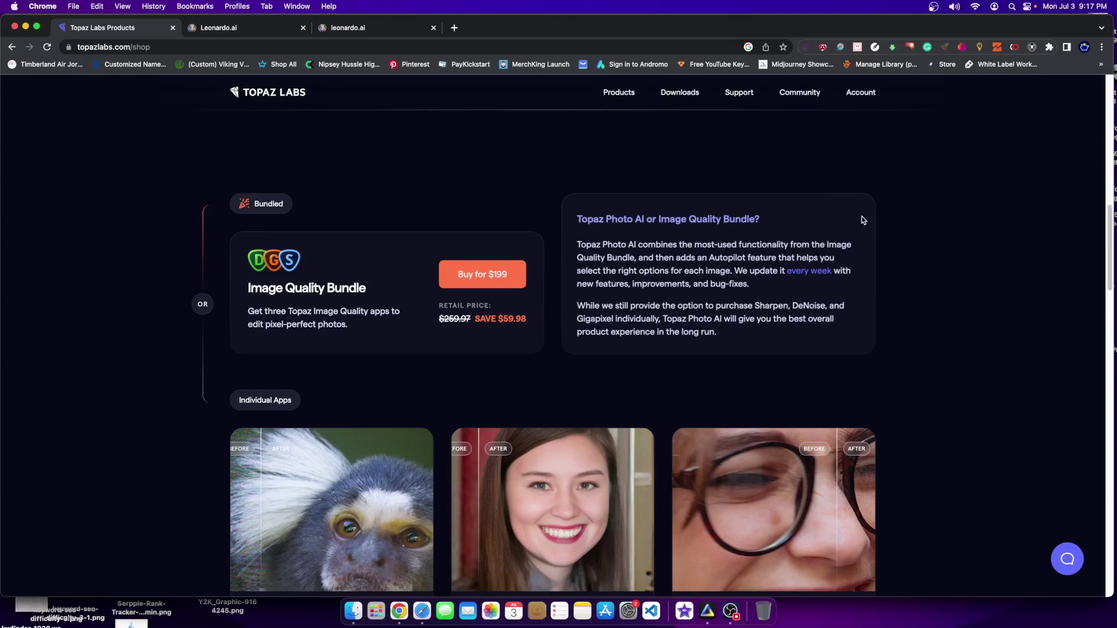
Review the individual DeNoise AI, Gigapixel AI and Sharpen AI prices, then switch to Luminar Neo
scroll(277, 252, up, 10)
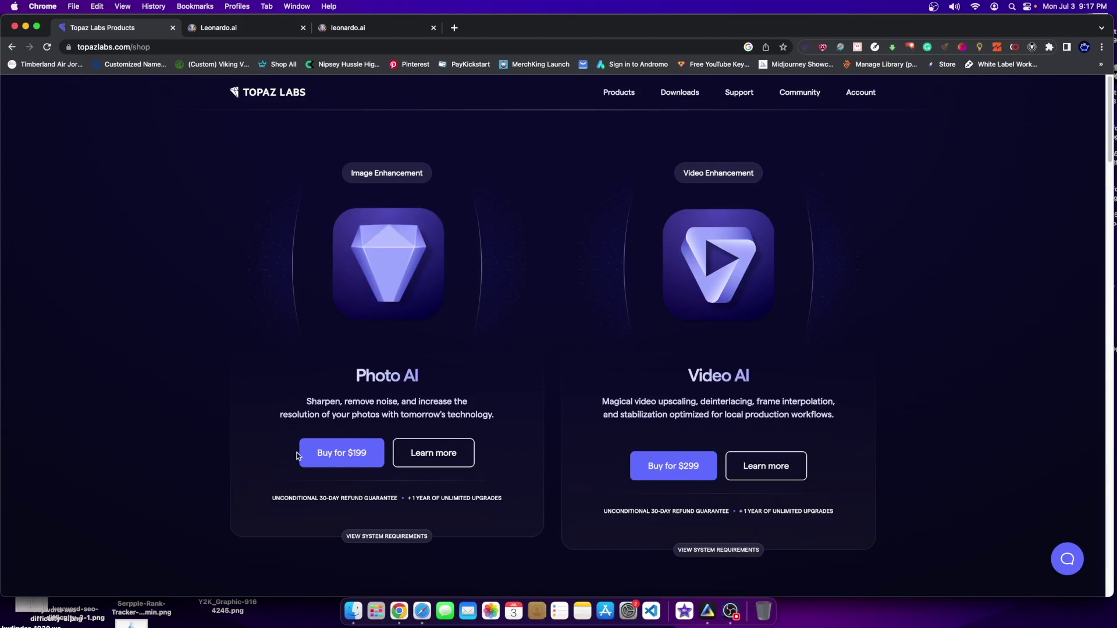
scroll(262, 453, down, 5)
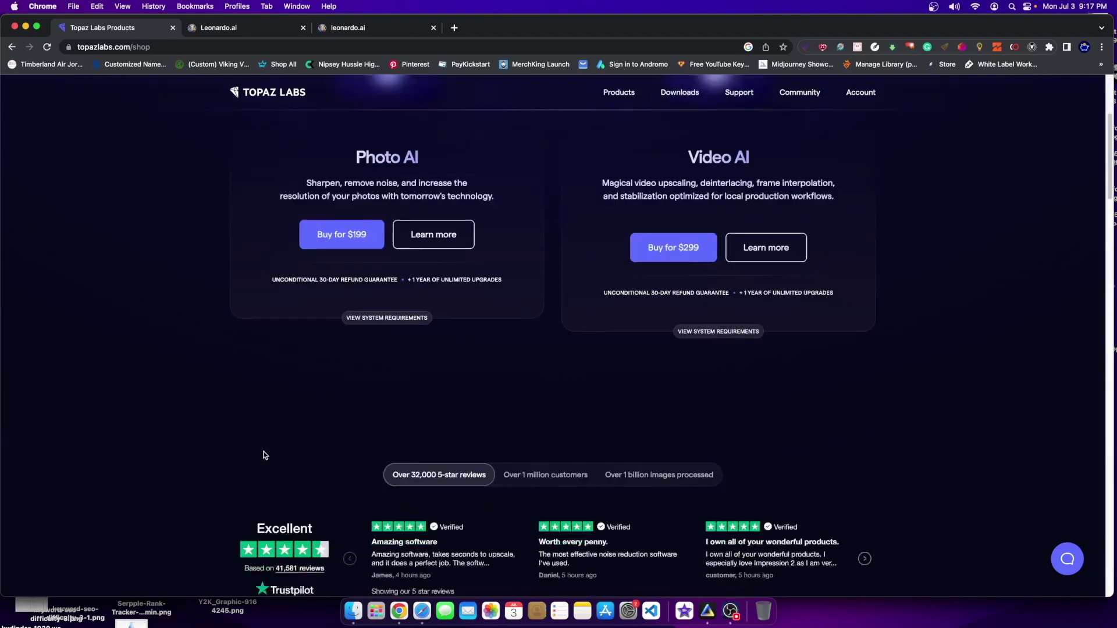
scroll(260, 462, up, 4)
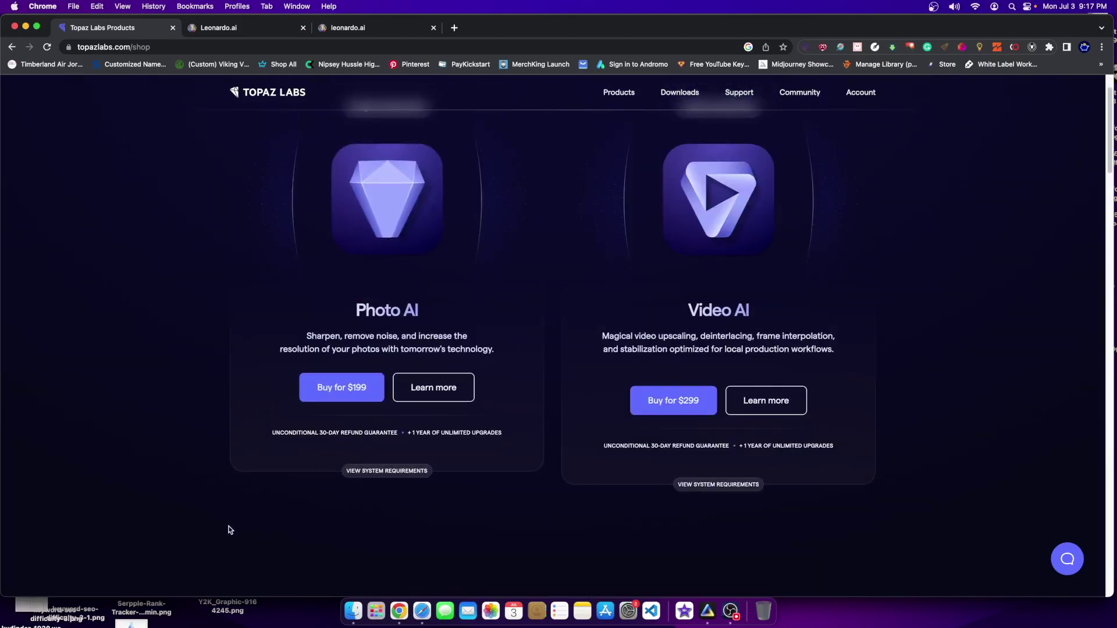
scroll(404, 534, down, 5)
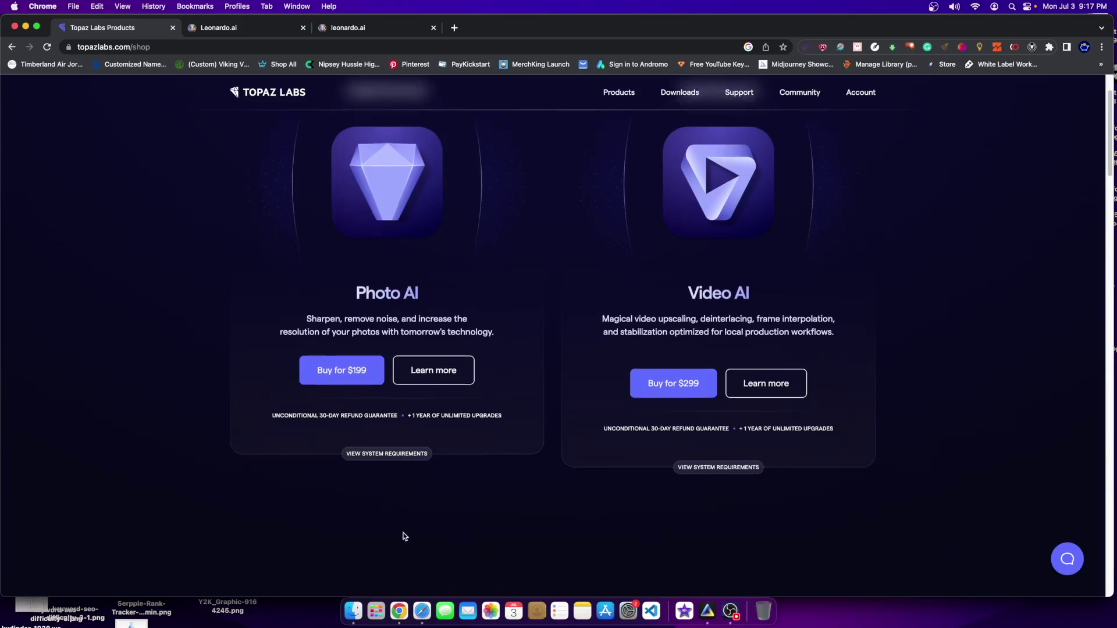
scroll(404, 535, down, 10)
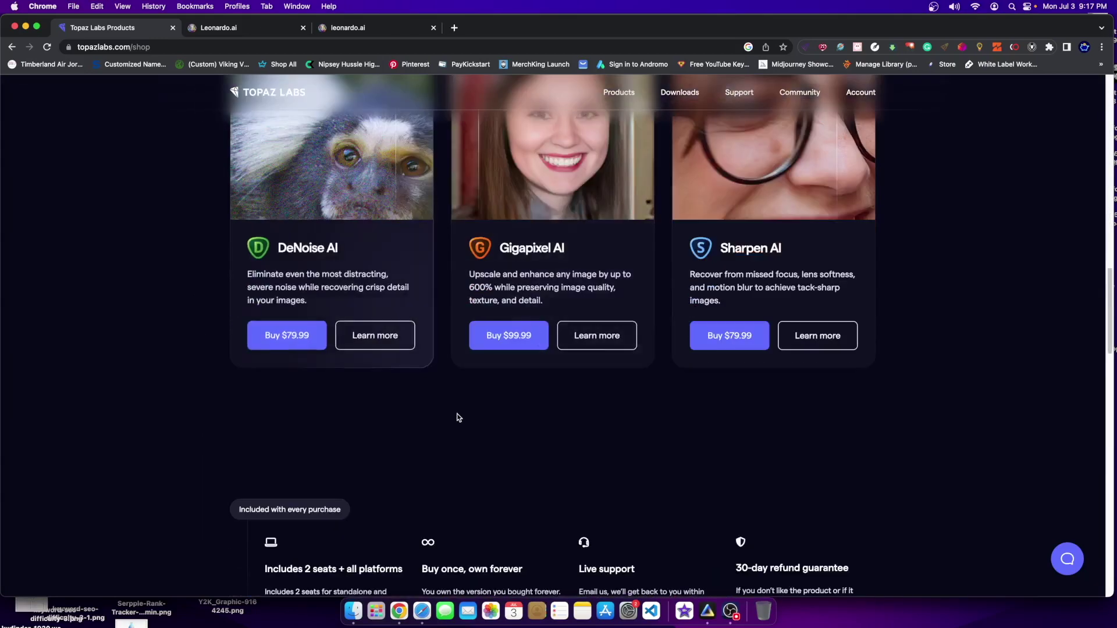
scroll(456, 417, up, 2)
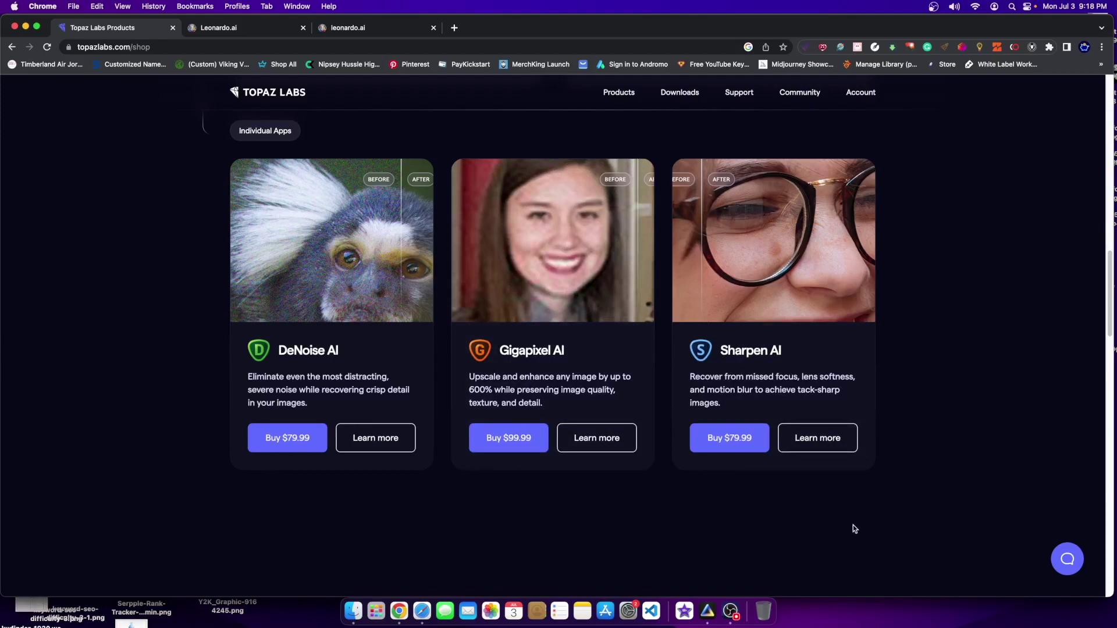
click(708, 612)
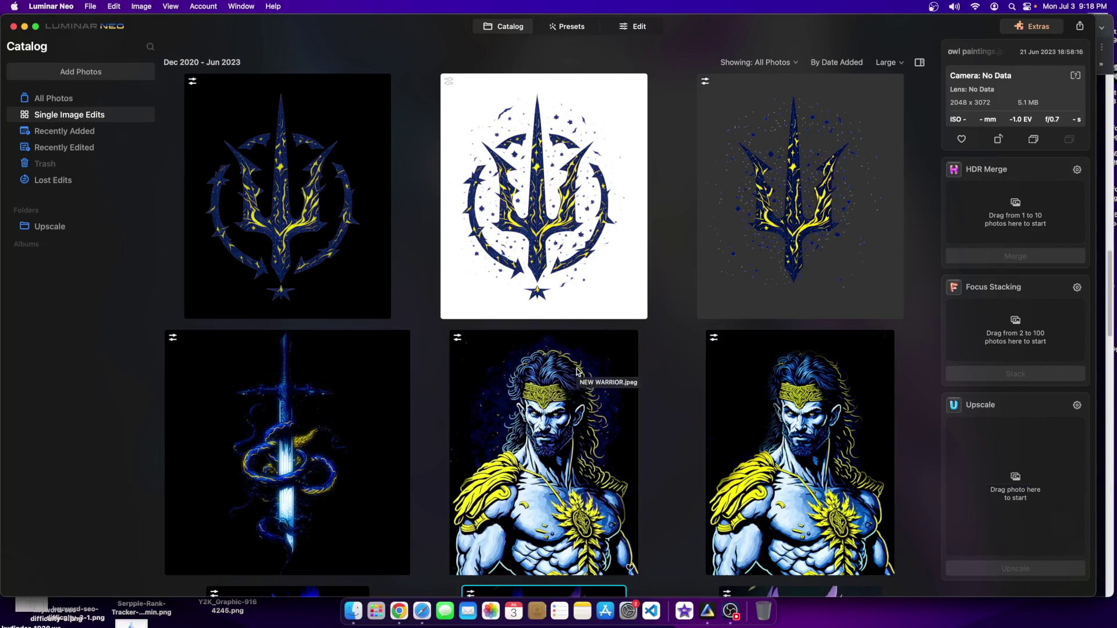
click(399, 611)
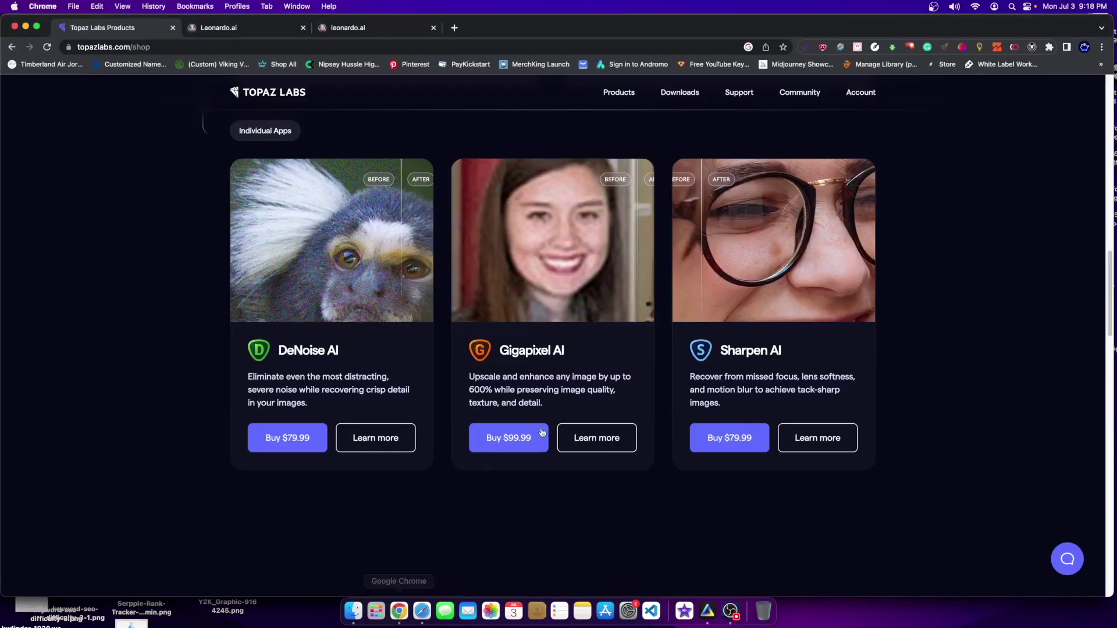
scroll(329, 431, up, 2)
scroll(329, 432, up, 10)
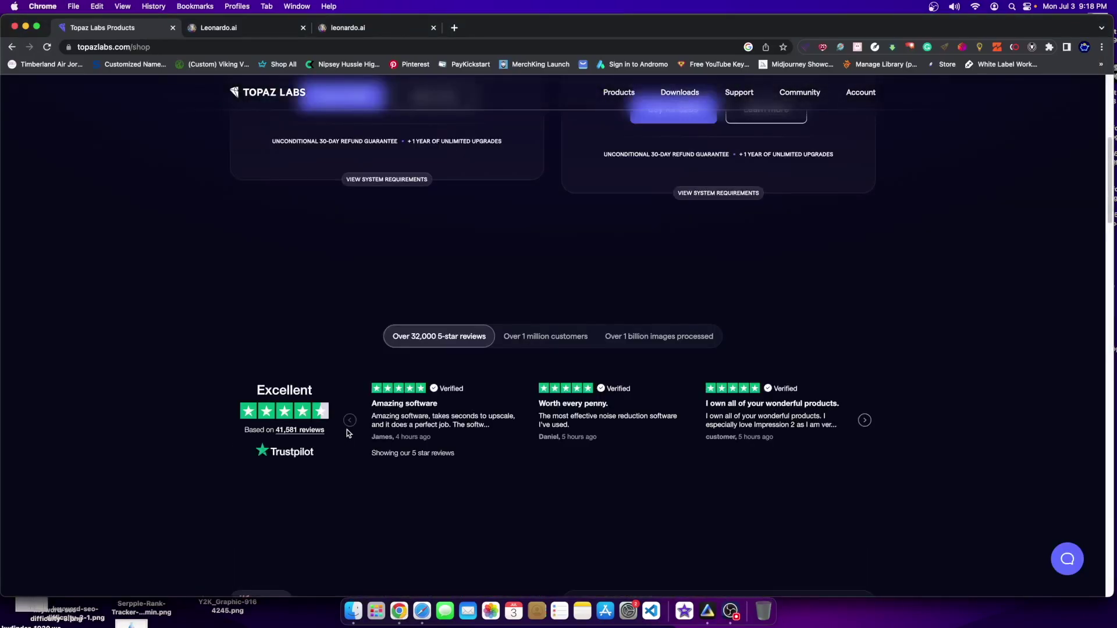
scroll(347, 429, up, 5)
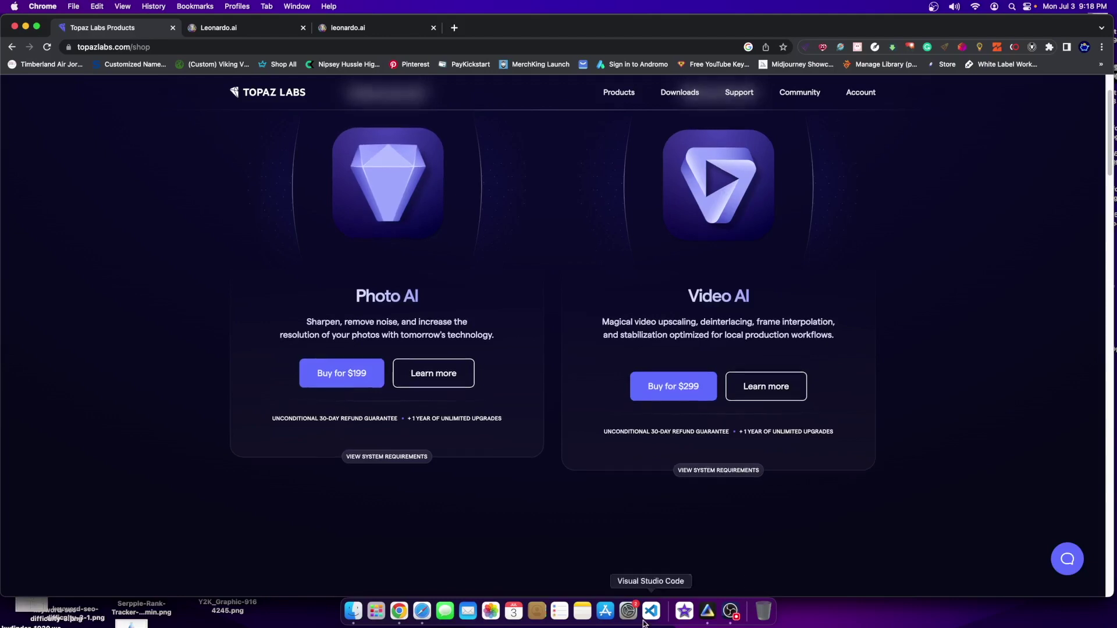
scroll(422, 473, down, 3)
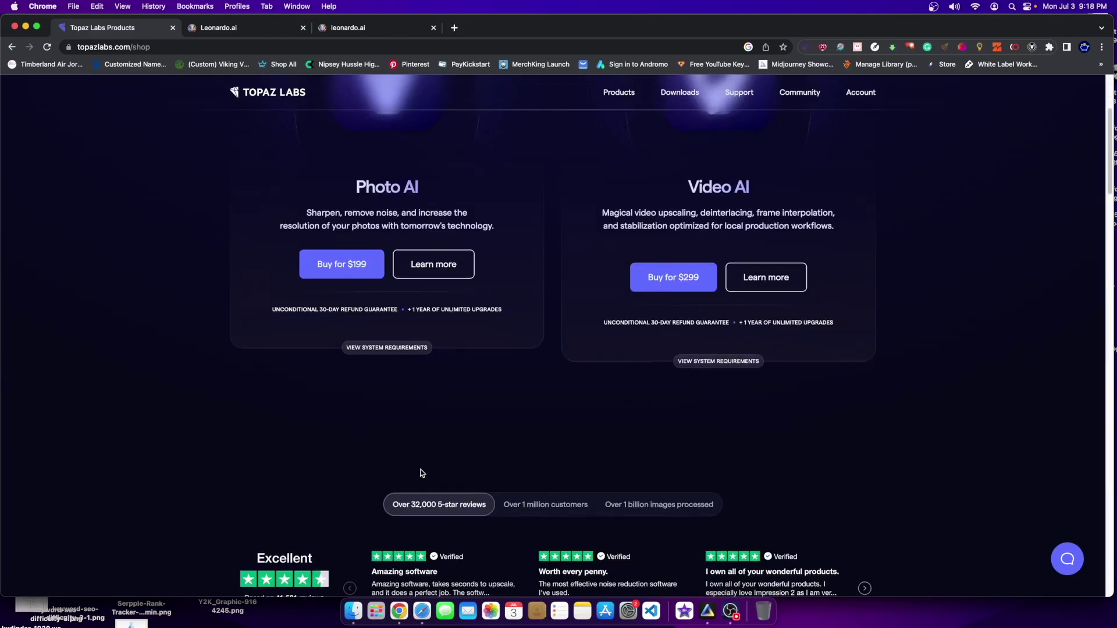
scroll(422, 473, down, 5)
click(684, 611)
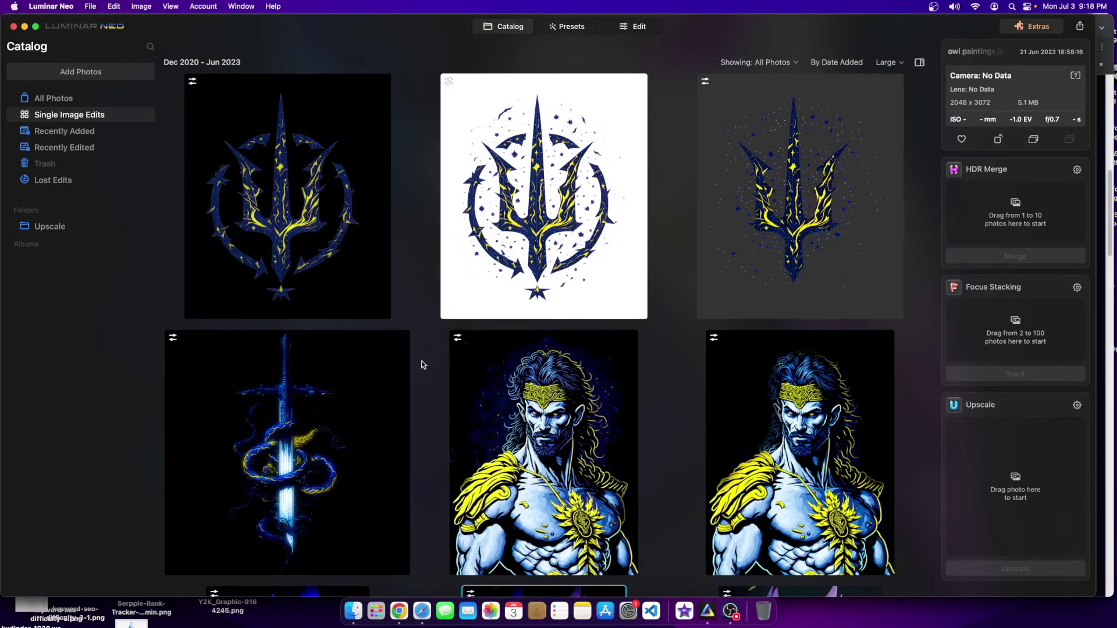
click(399, 611)
scroll(539, 490, down, 10)
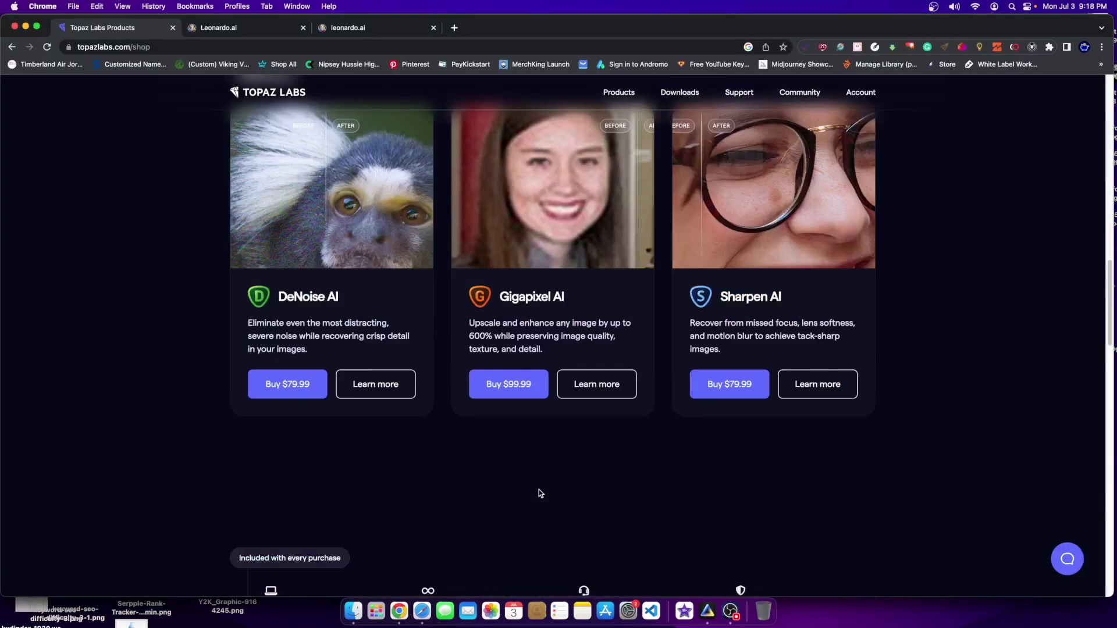
scroll(540, 492, up, 3)
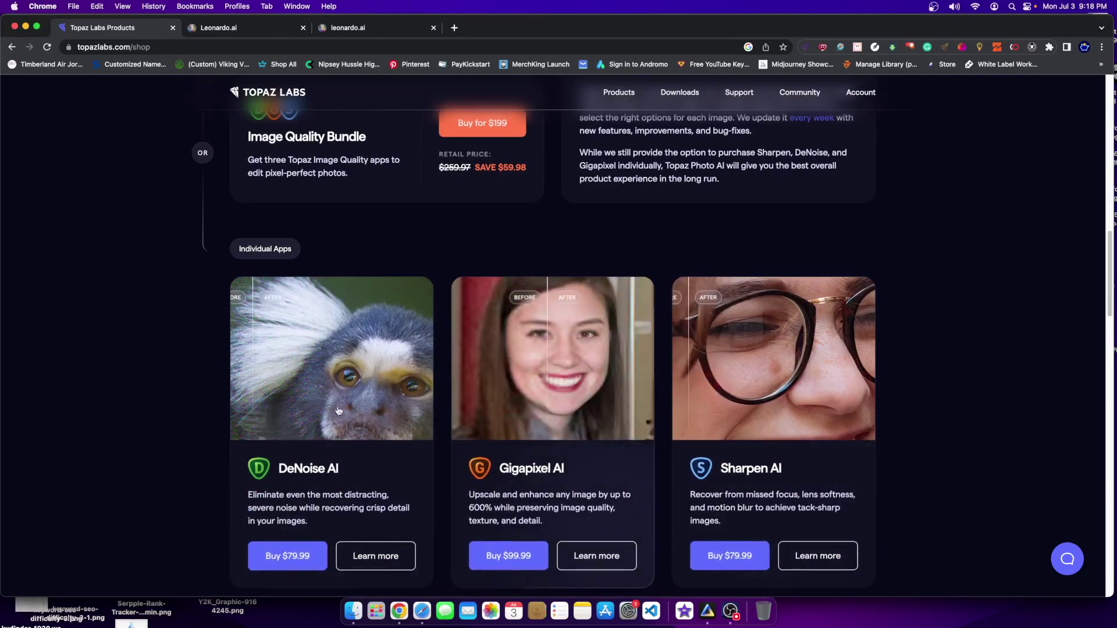
click(709, 612)
Find the glowing praying-figure illustration in the catalog and open it
scroll(696, 342, down, 5)
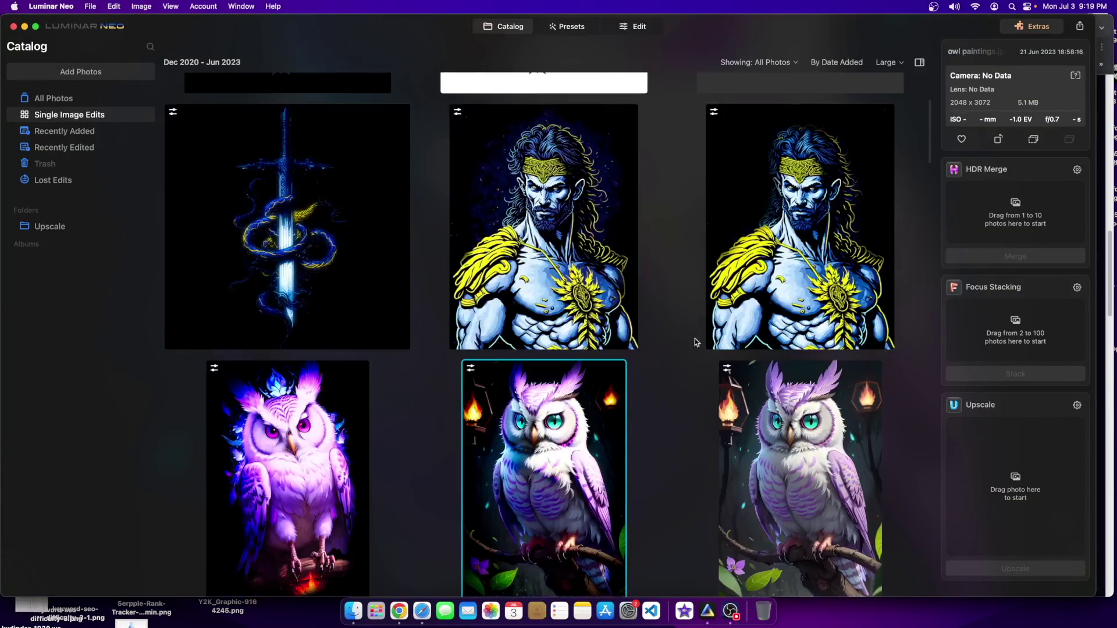
scroll(621, 361, down, 8)
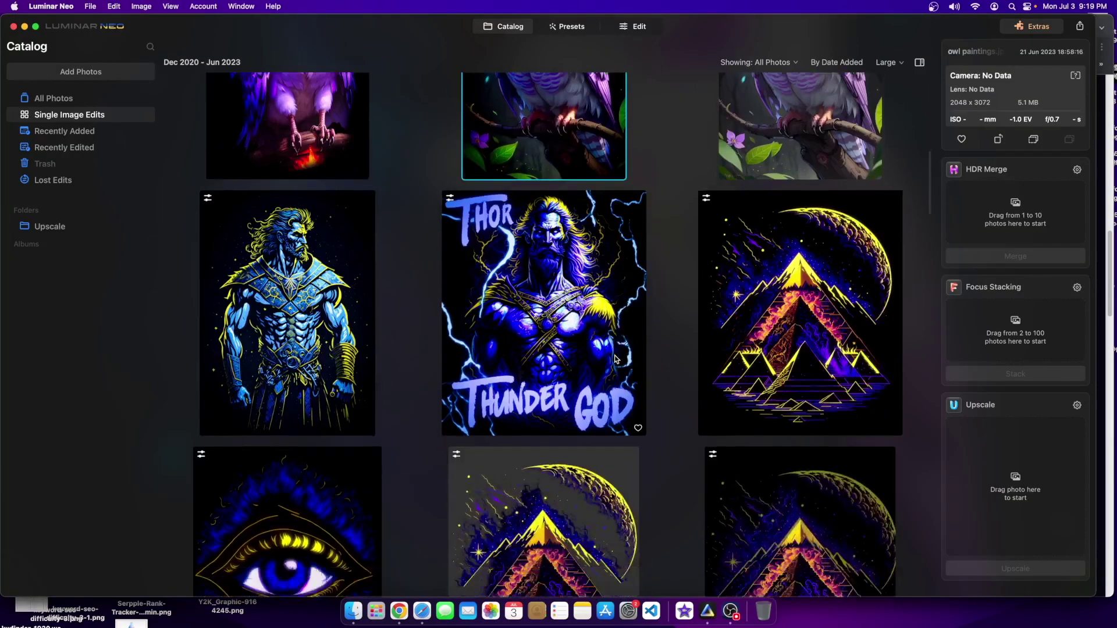
scroll(616, 359, down, 10)
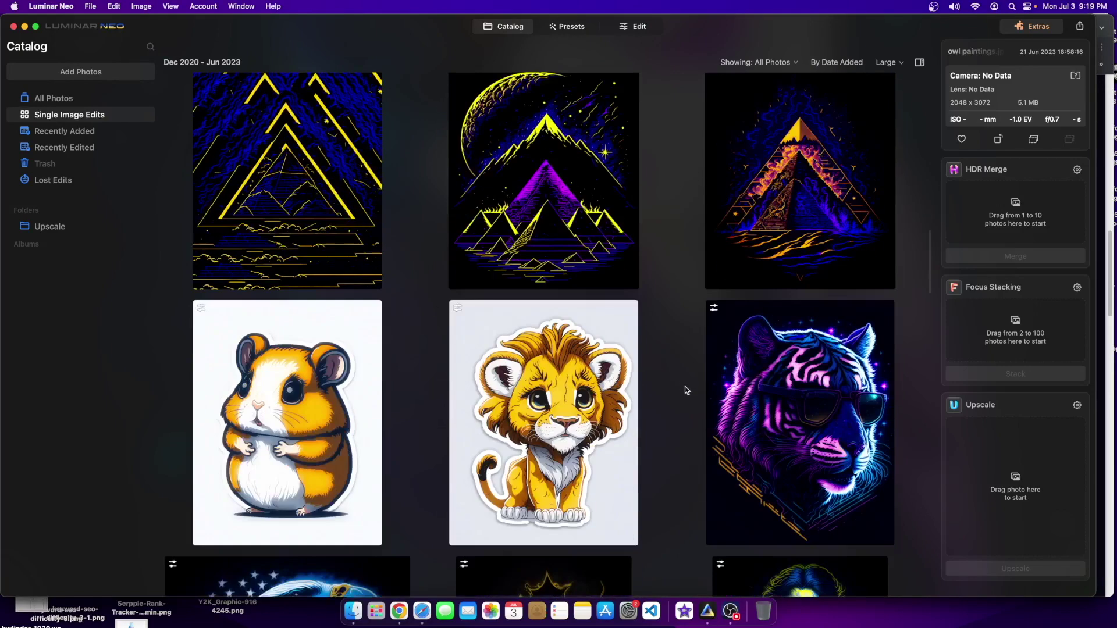
scroll(683, 388, down, 2)
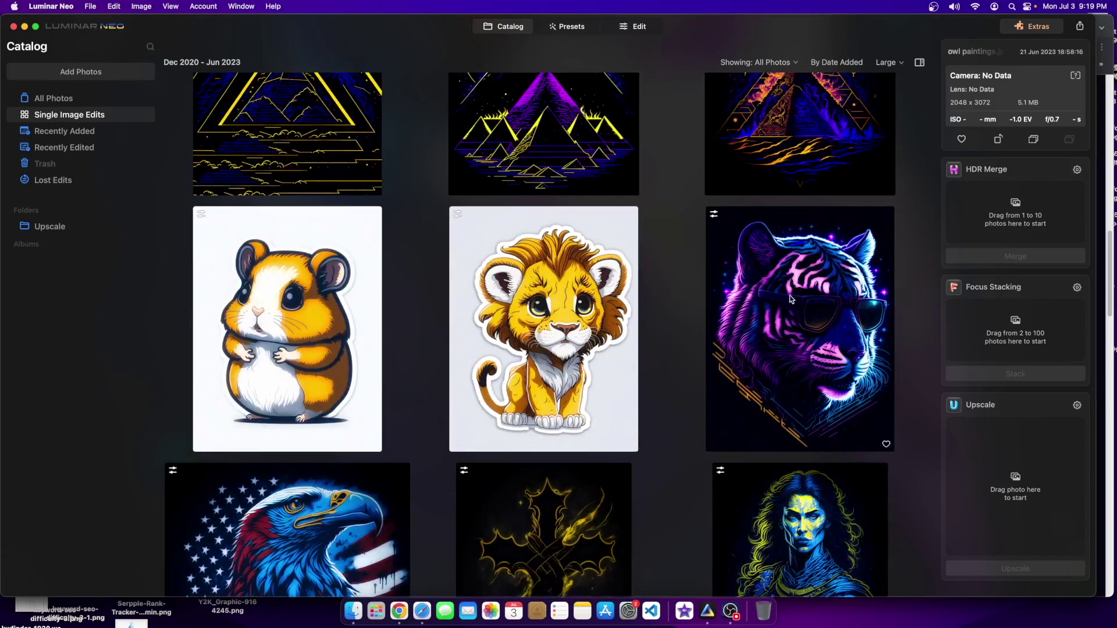
scroll(792, 298, down, 6)
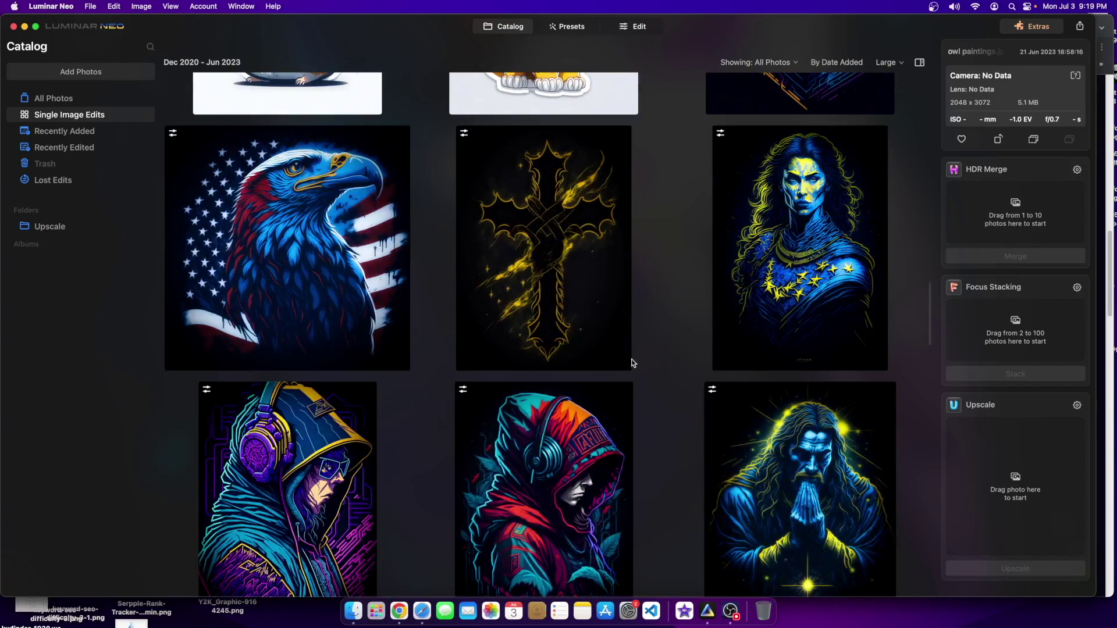
double_click(783, 475)
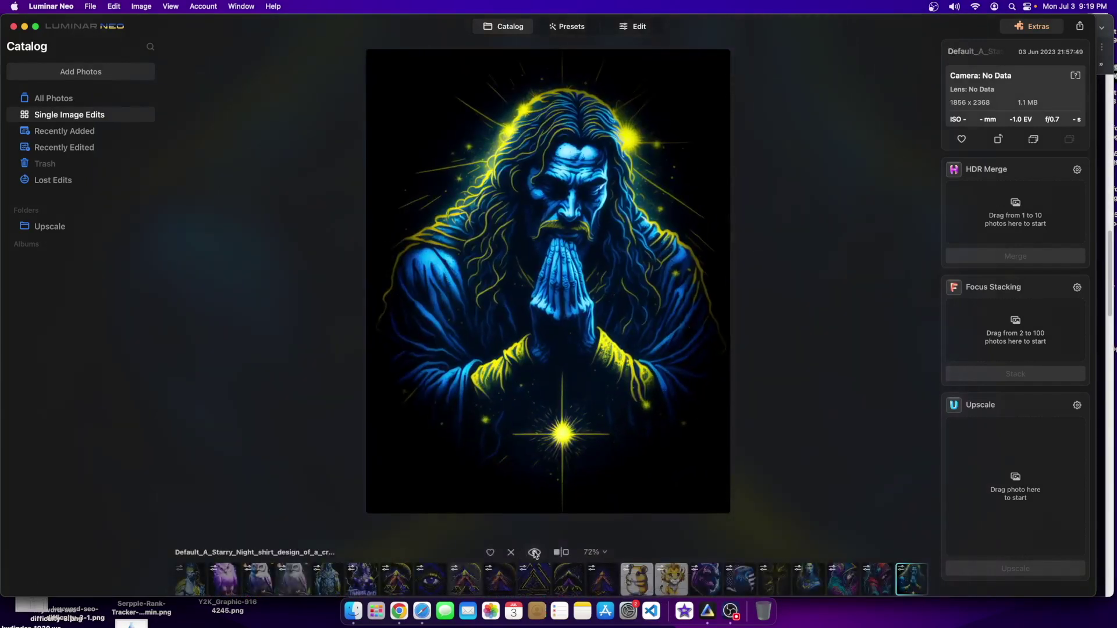
Compare the original against the edited version in split Before/After view
click(561, 552)
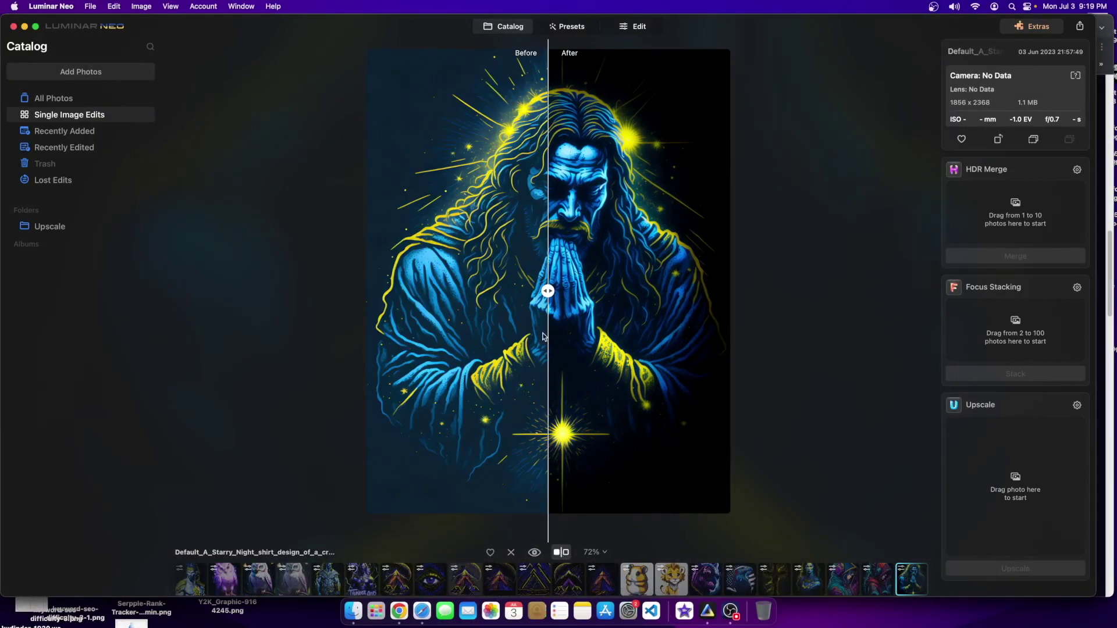
drag(548, 291, 413, 291)
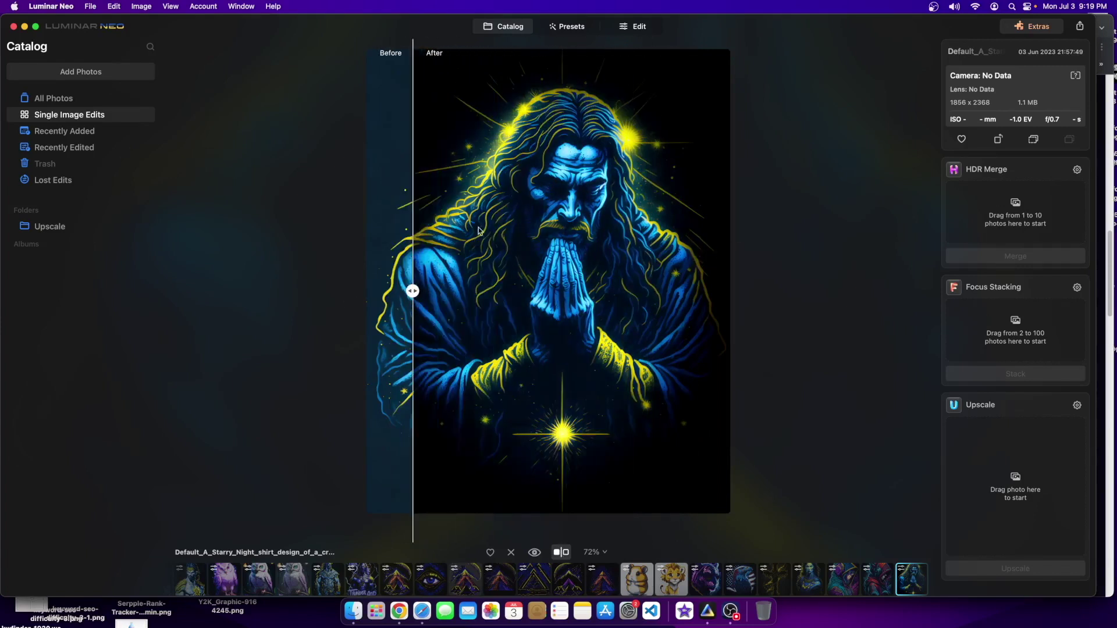
drag(413, 291, 707, 291)
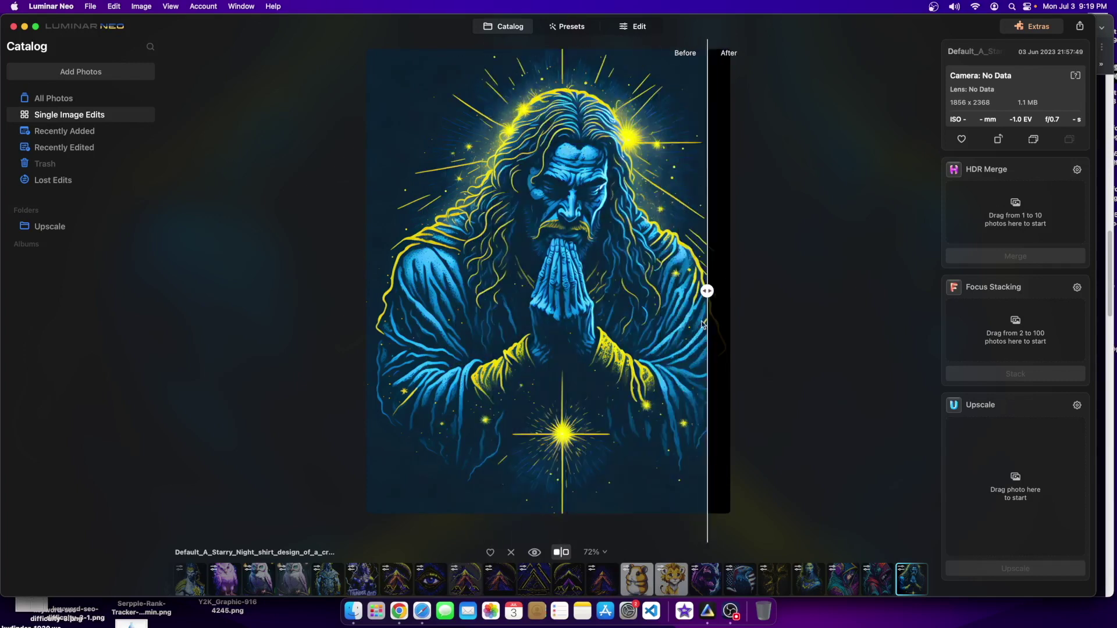
drag(706, 290, 426, 291)
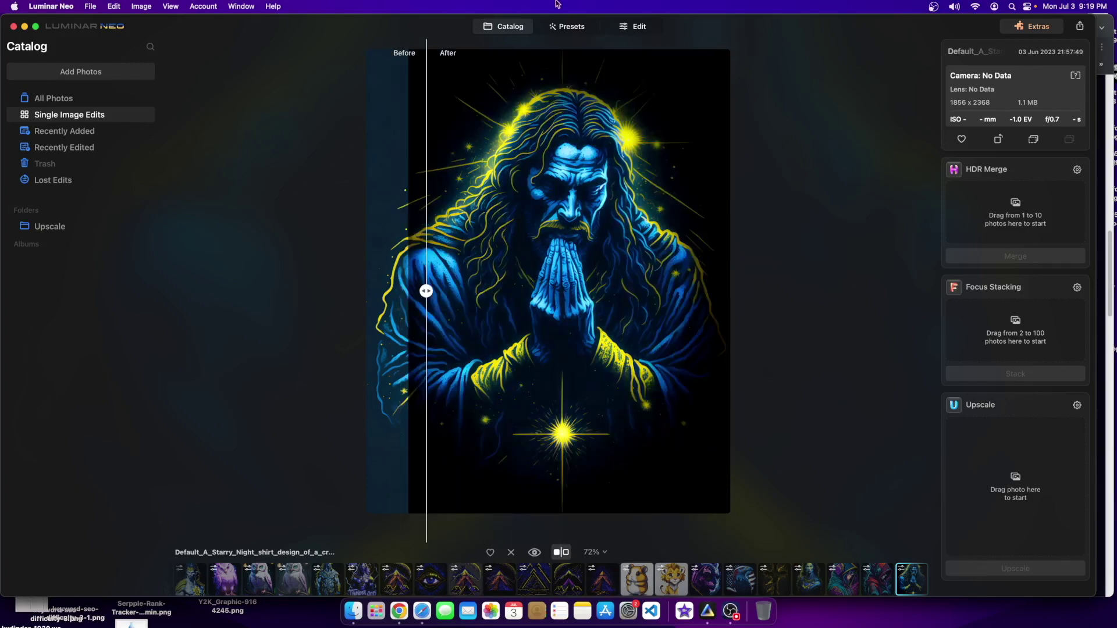
click(503, 28)
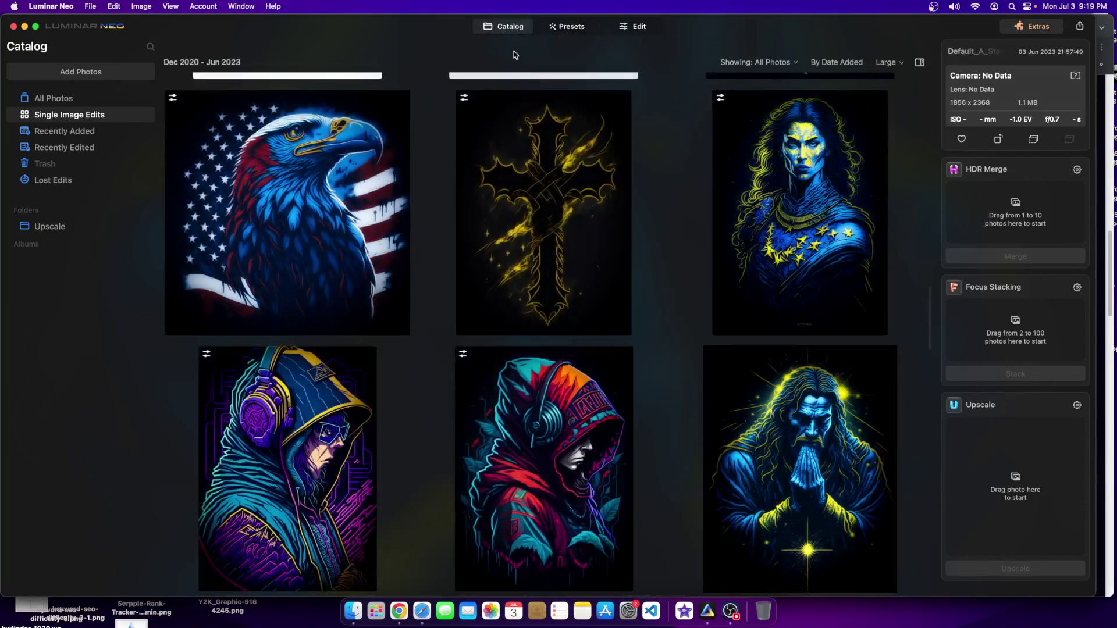
scroll(557, 351, up, 15)
scroll(458, 360, up, 10)
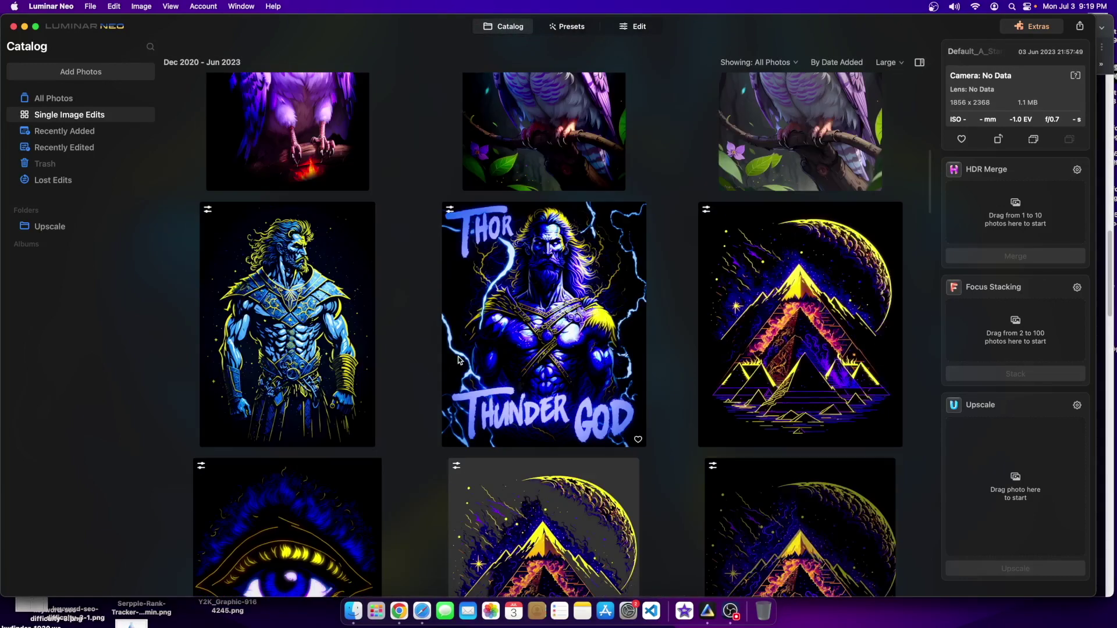
double_click(533, 382)
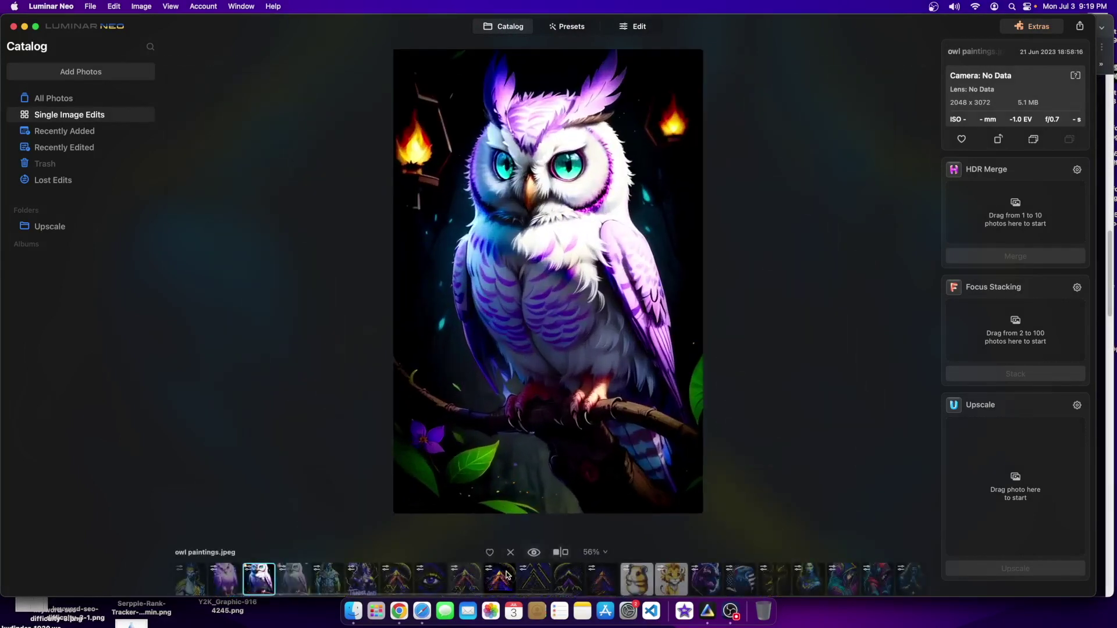
click(534, 556)
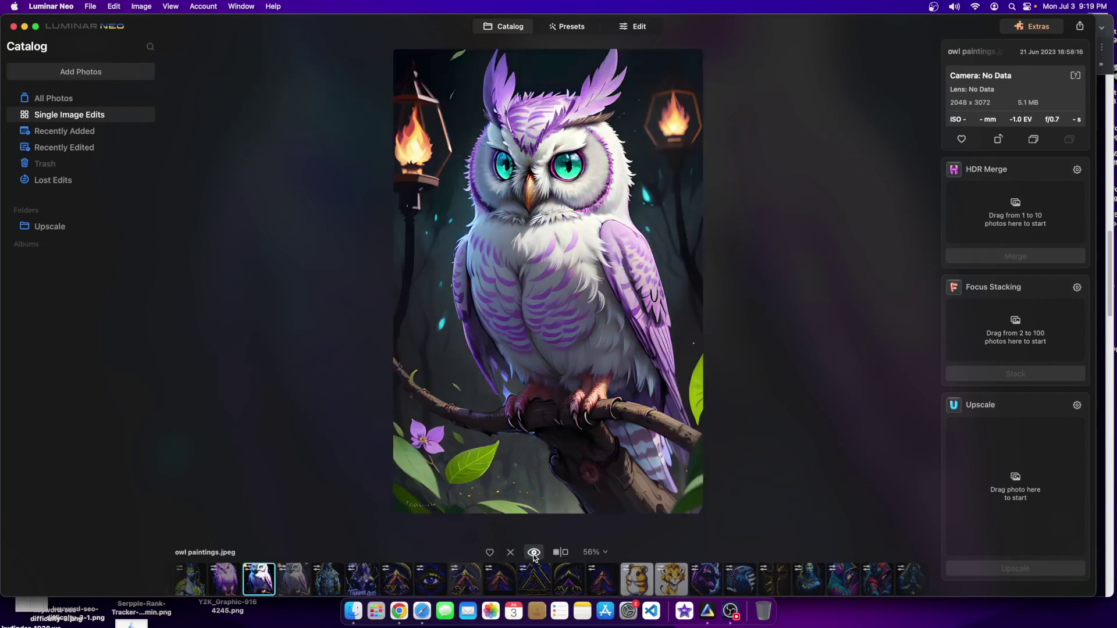
click(534, 554)
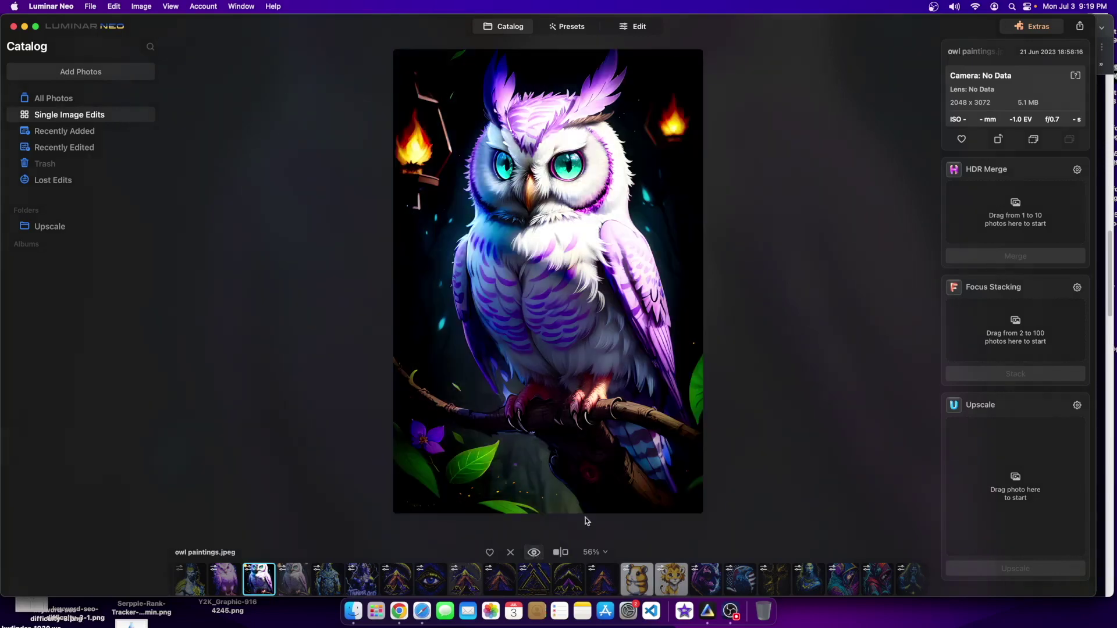
click(501, 26)
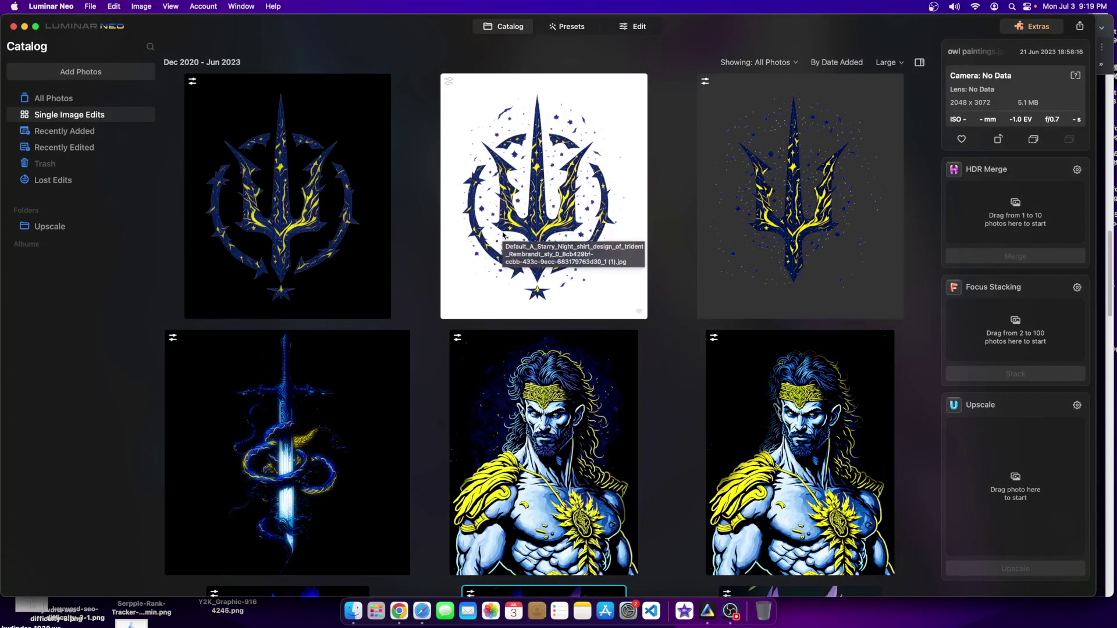
scroll(672, 260, down, 10)
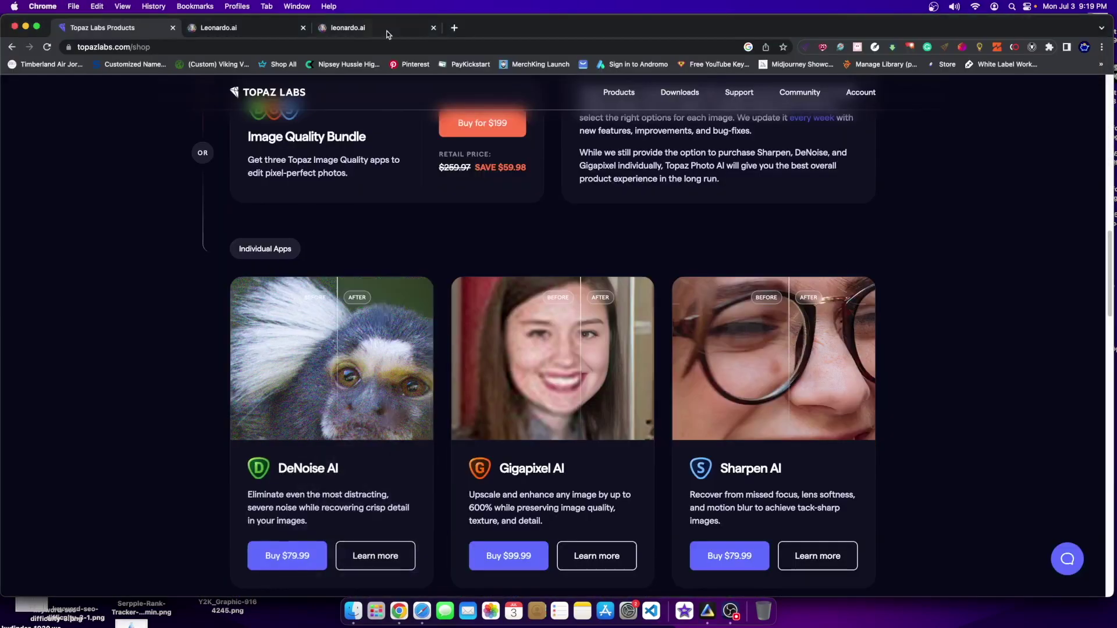
click(389, 30)
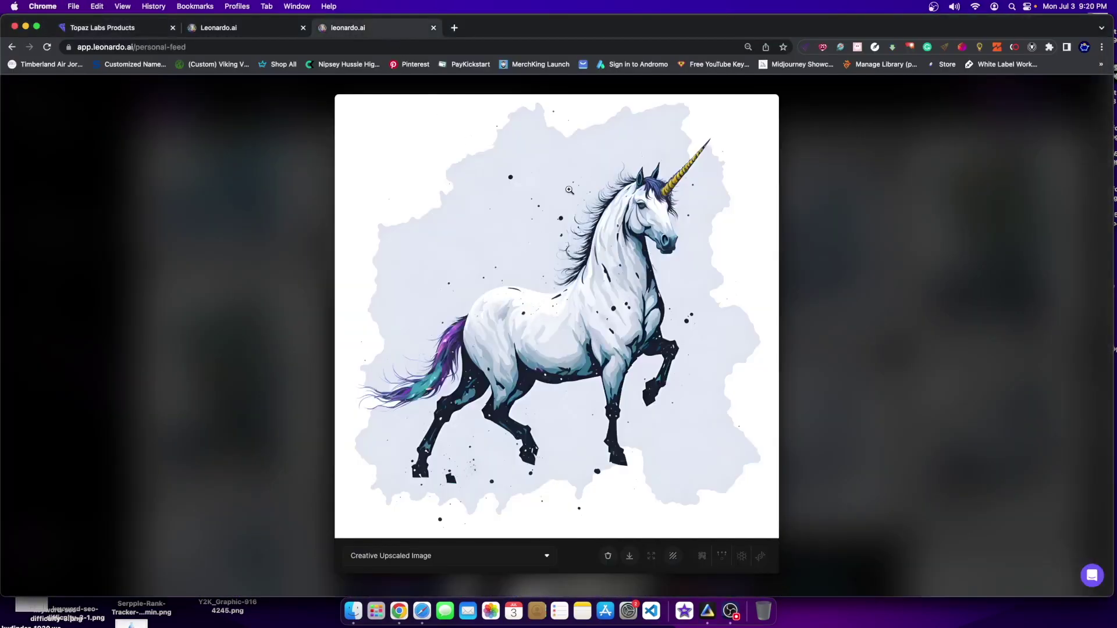
Save the upscaled unicorn image from Leonardo.ai to disk
right_click(562, 265)
click(600, 285)
key(Return)
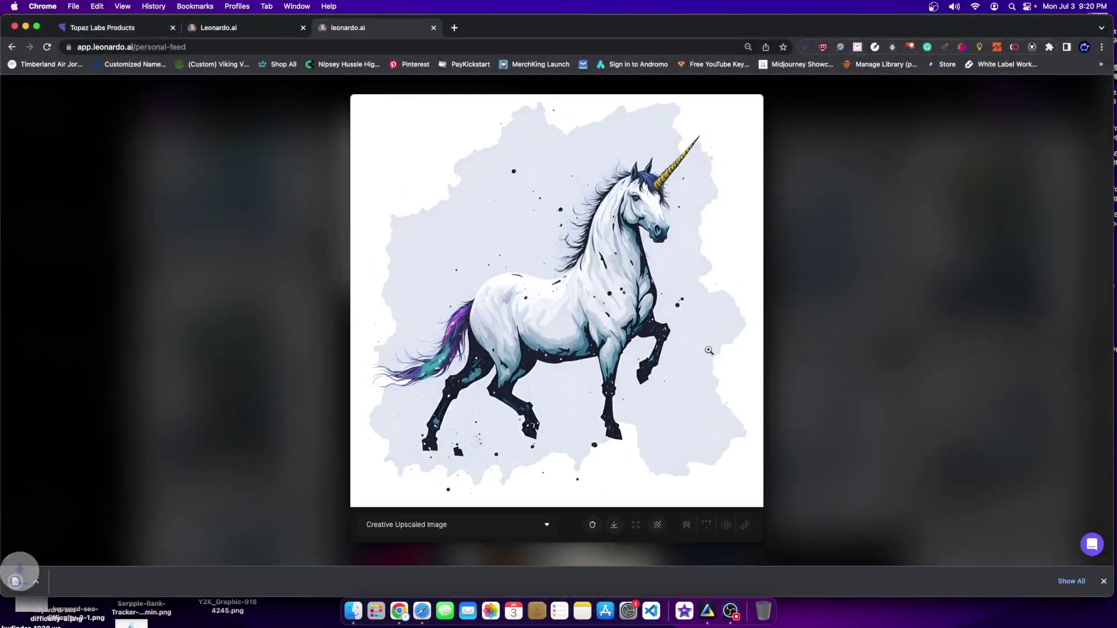
Return to the Luminar Neo catalog and bring up a Finder window
click(708, 611)
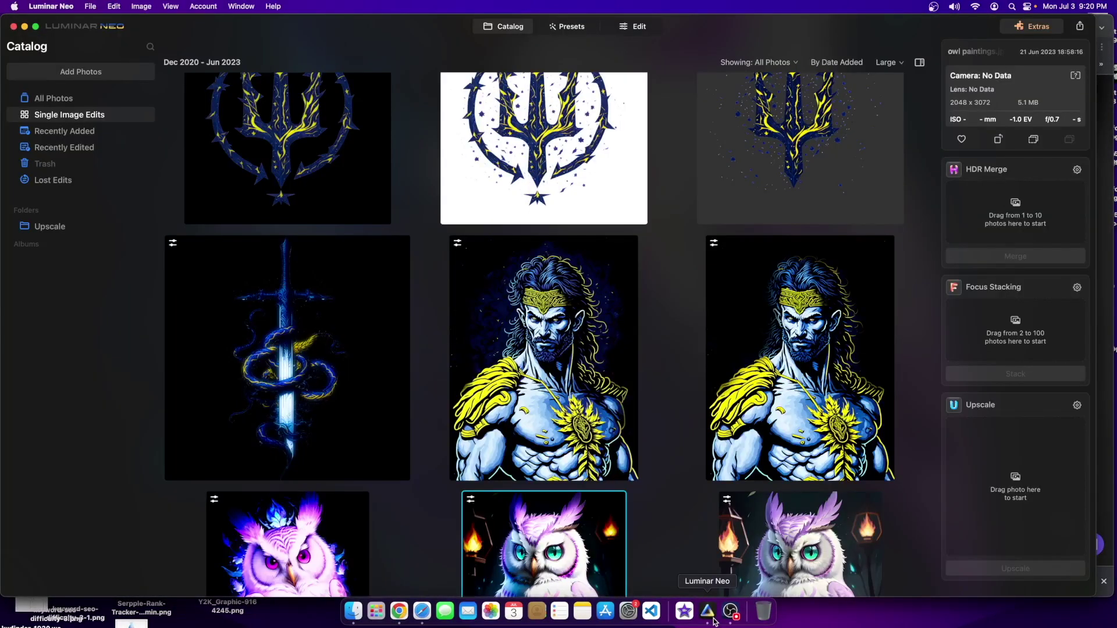
scroll(357, 516, up, 3)
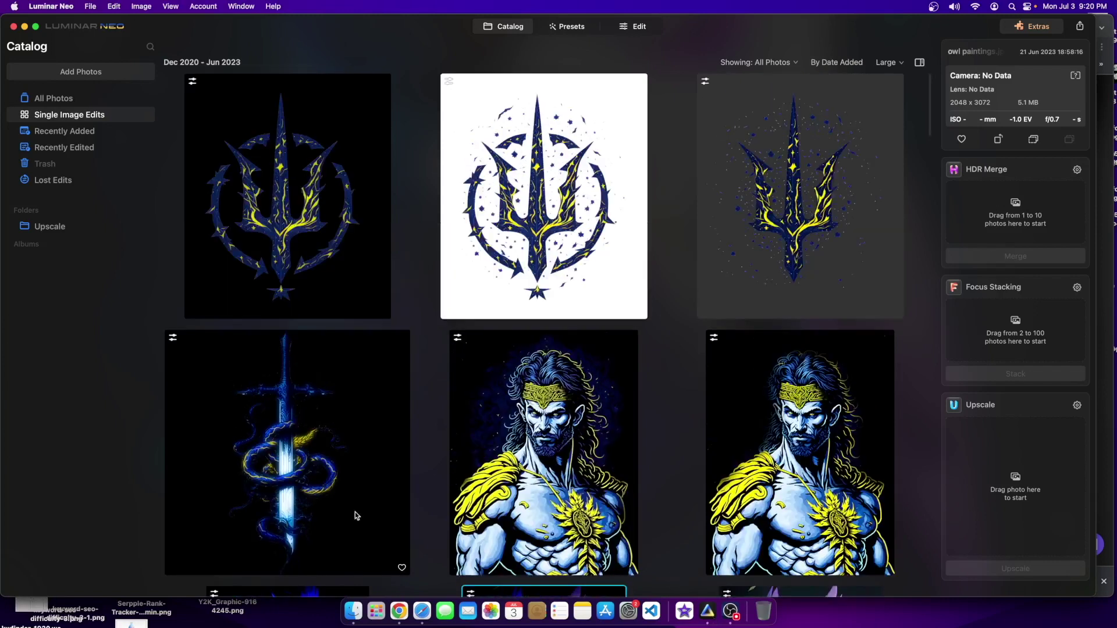
click(353, 611)
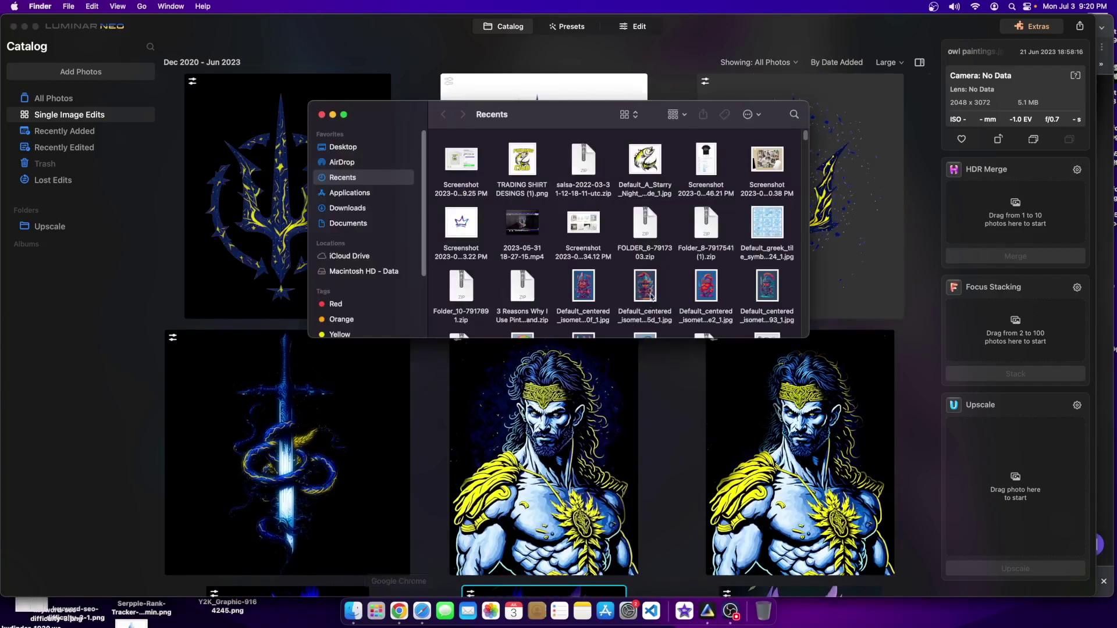
Import the unicorn image from the Desktop into Luminar Neo, edit it, then return to Chrome
click(343, 148)
drag(462, 160, 440, 450)
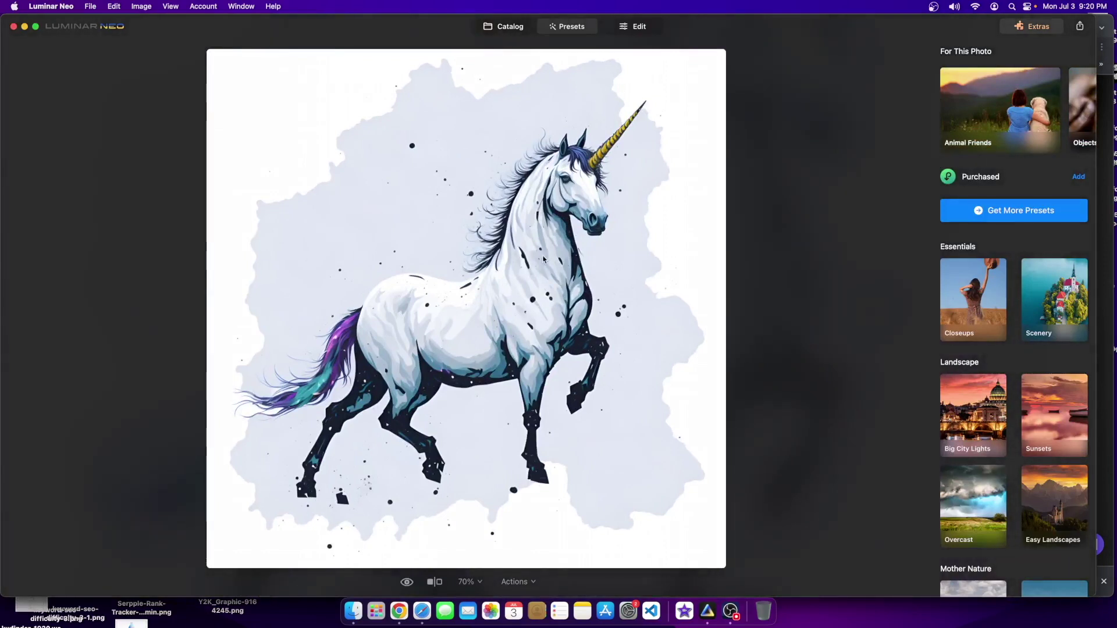
click(632, 26)
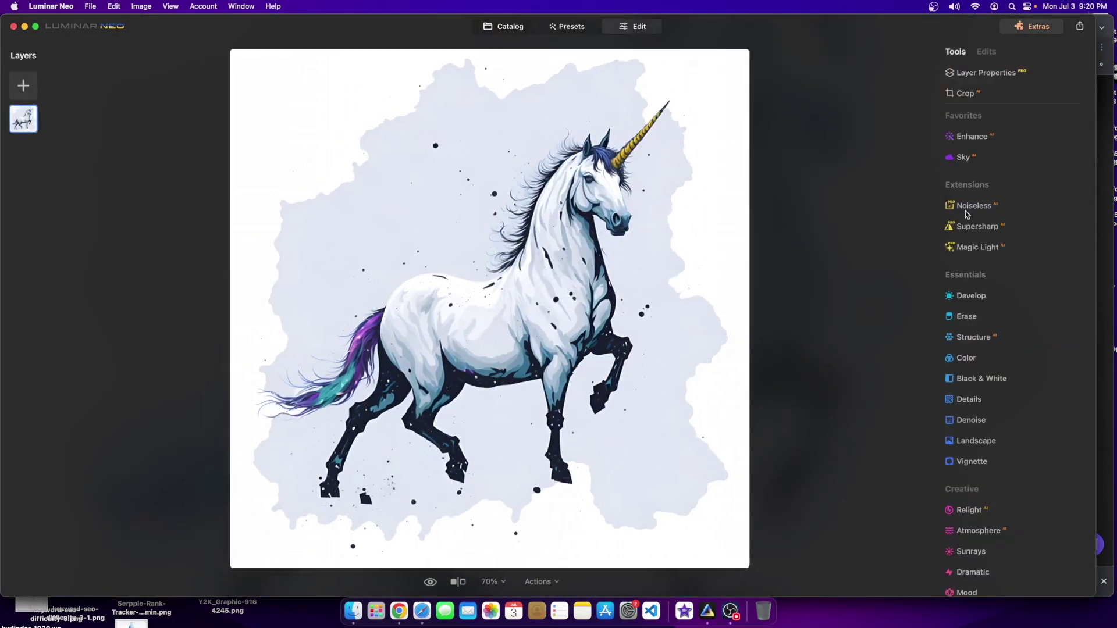
click(400, 611)
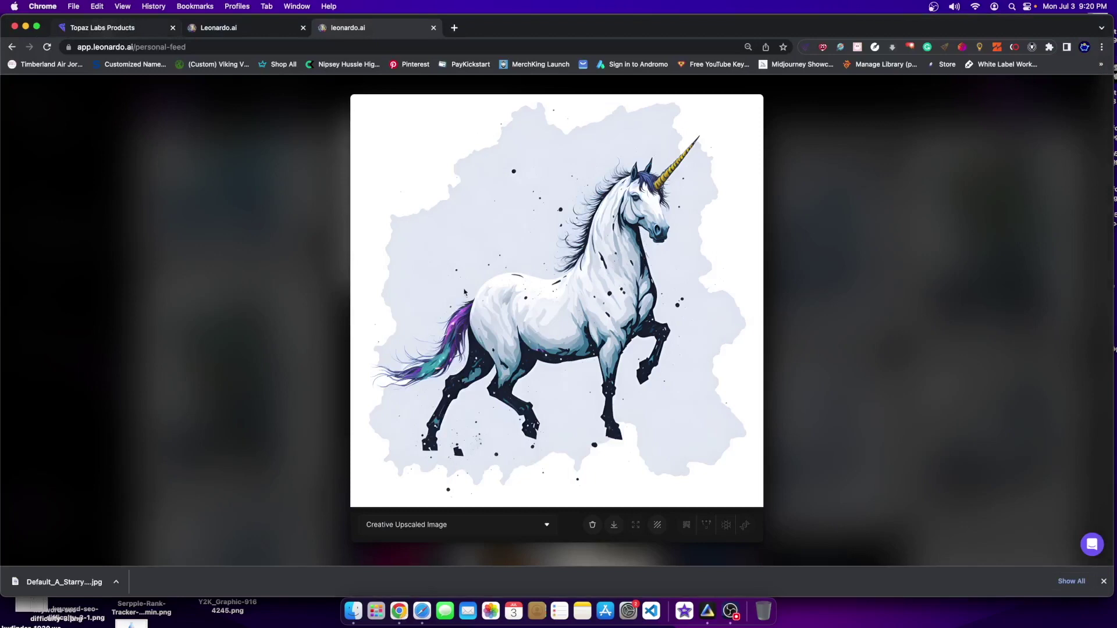
key(super+1)
scroll(296, 476, down, 3)
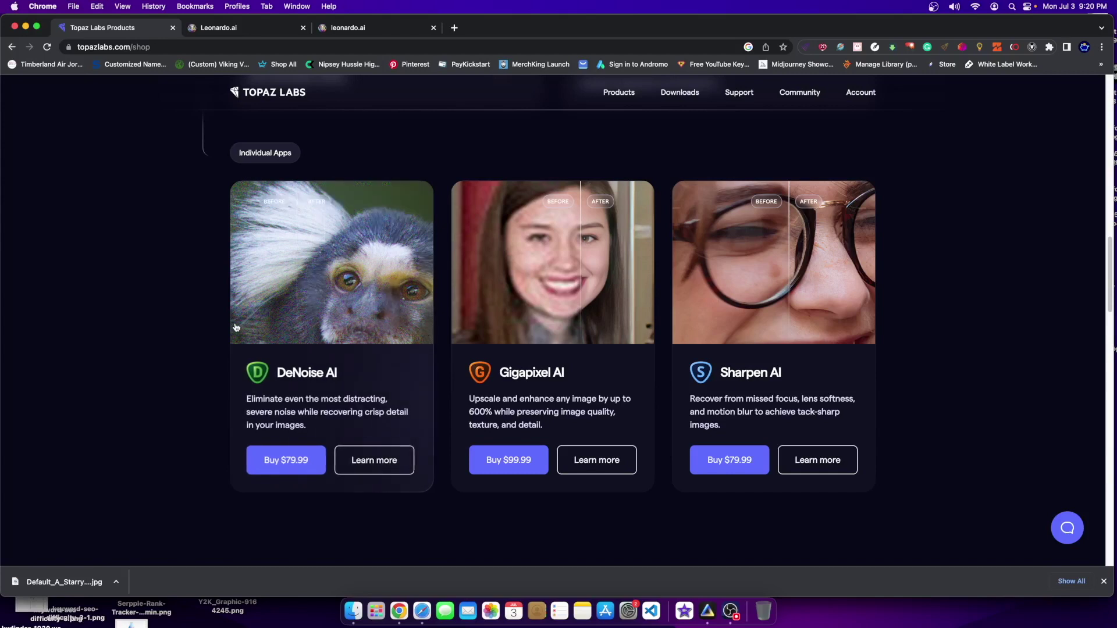
click(707, 611)
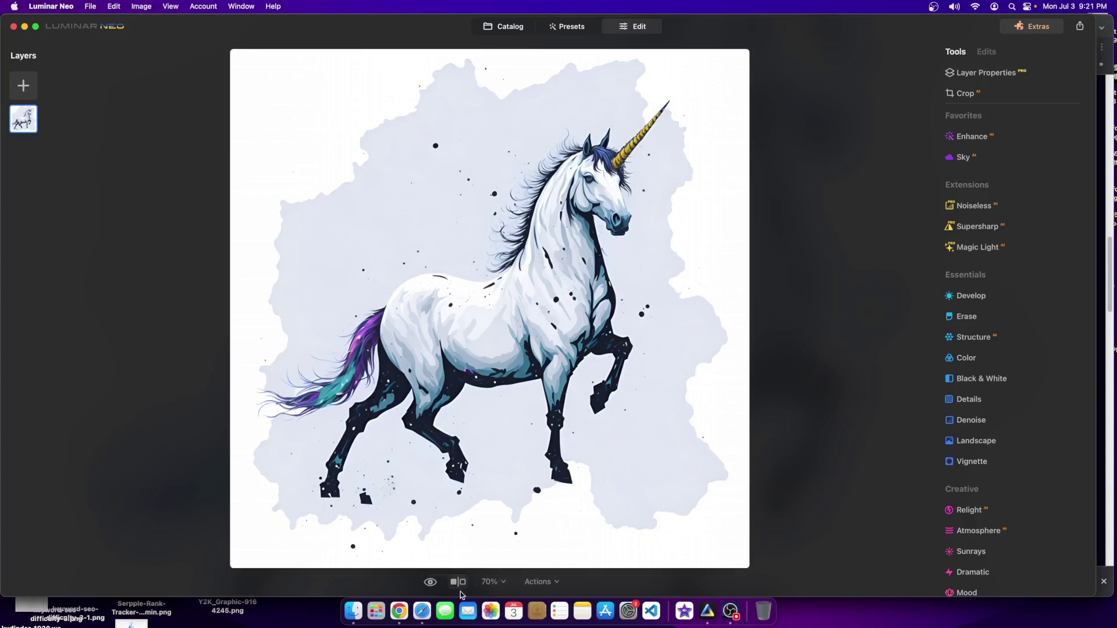
click(399, 611)
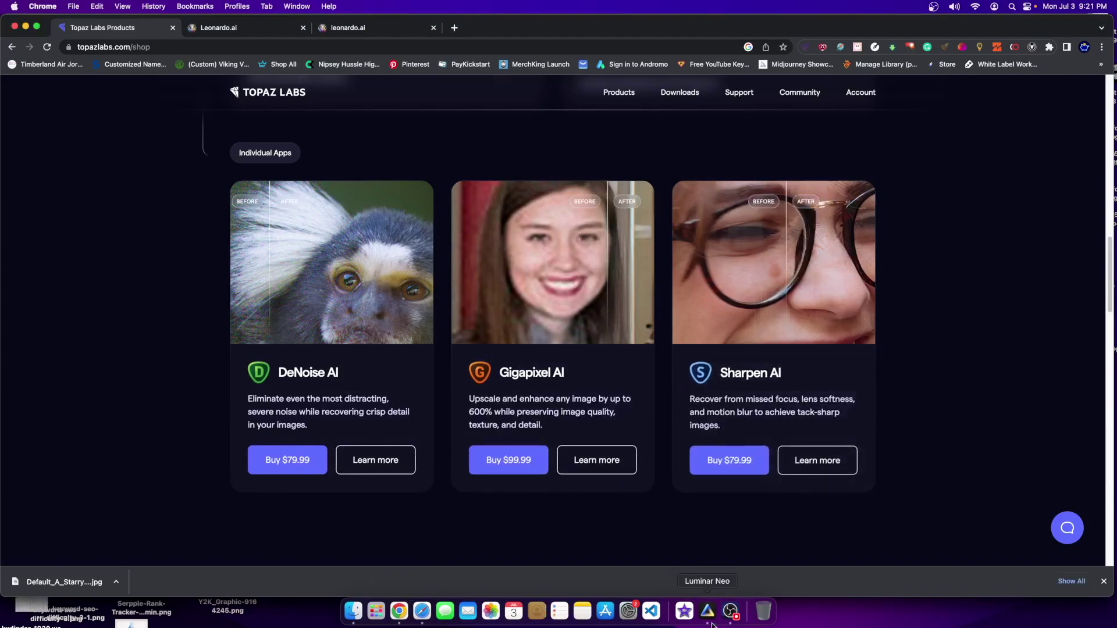
key(super+Tab)
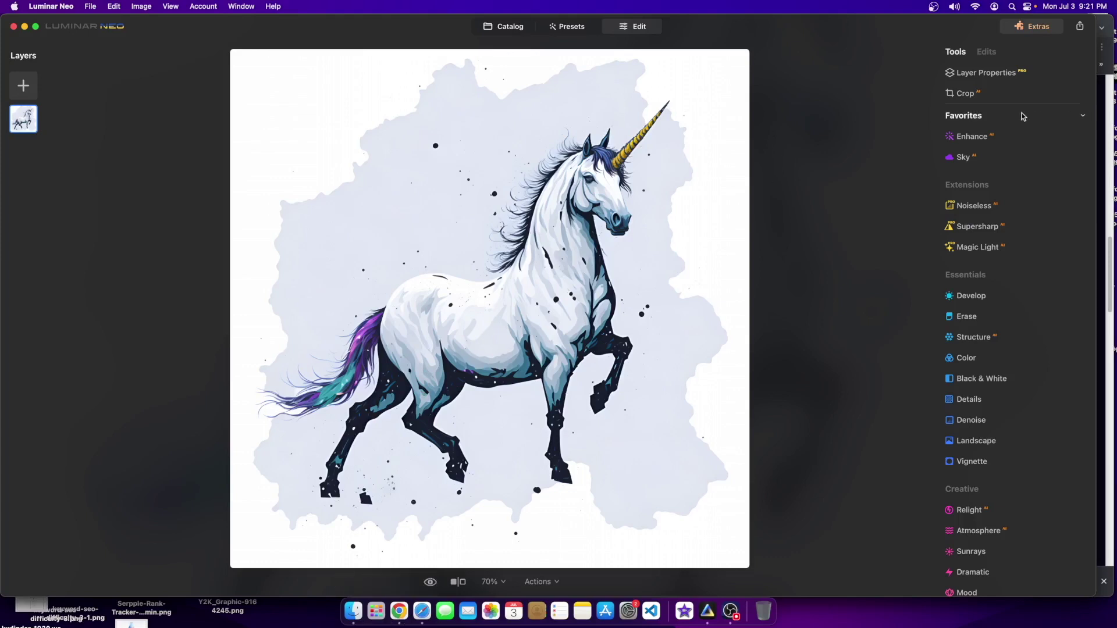
Open the Erase tool on the unicorn, then go back to the Catalog's hamster, lion and tiger artworks
click(966, 317)
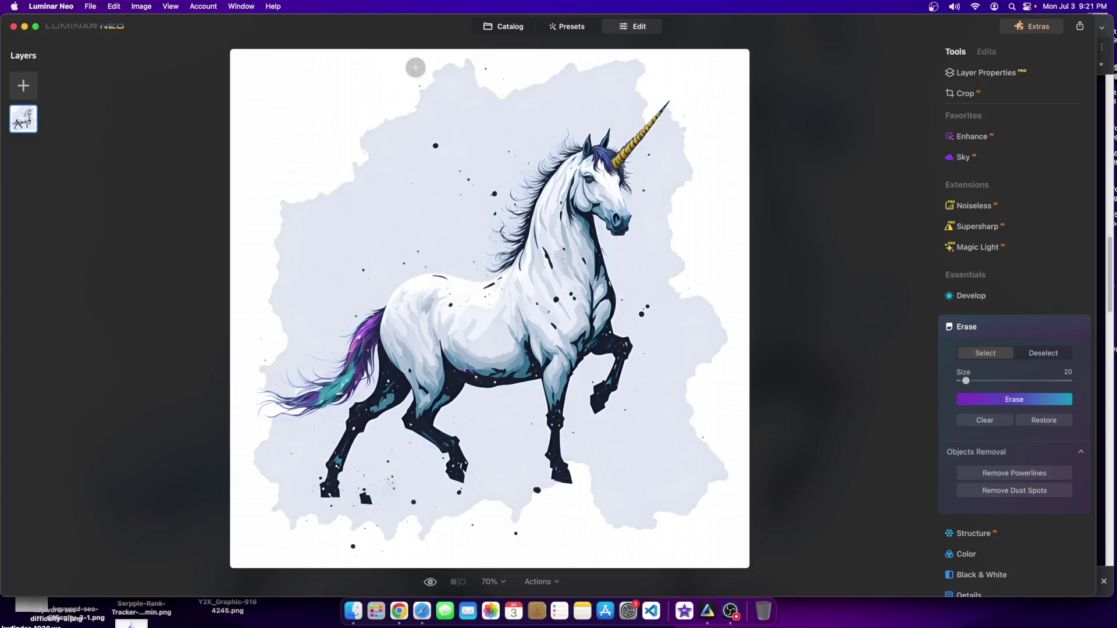
click(504, 26)
scroll(503, 427, down, 5)
scroll(503, 428, down, 15)
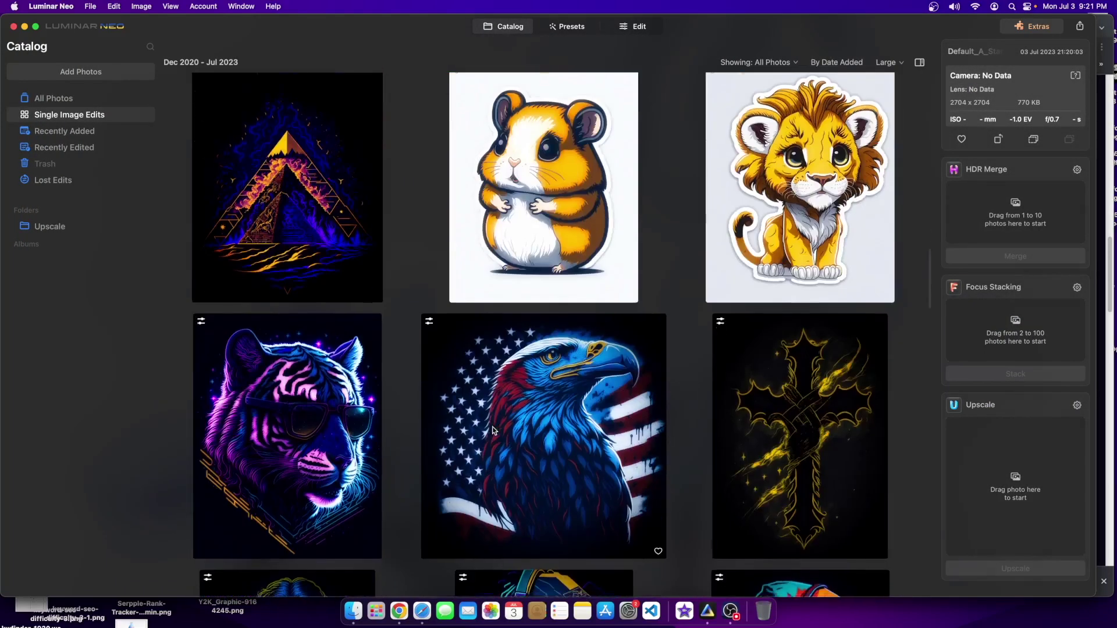
Open the starry lake-village illustration in the editor
scroll(492, 431, down, 10)
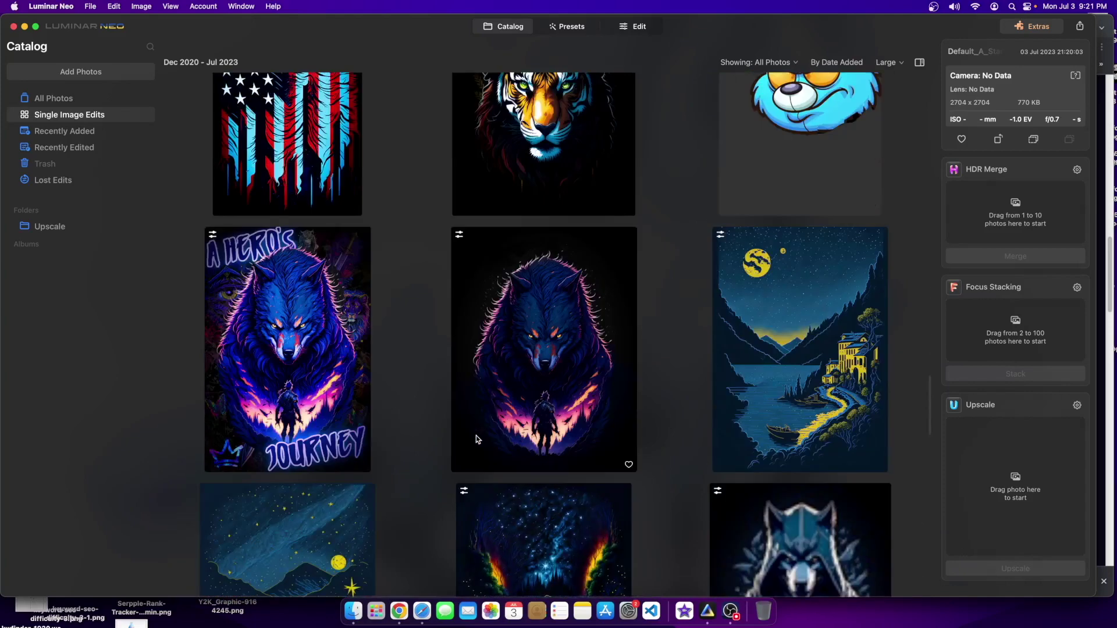
scroll(476, 437, down, 3)
scroll(594, 436, up, 3)
double_click(832, 285)
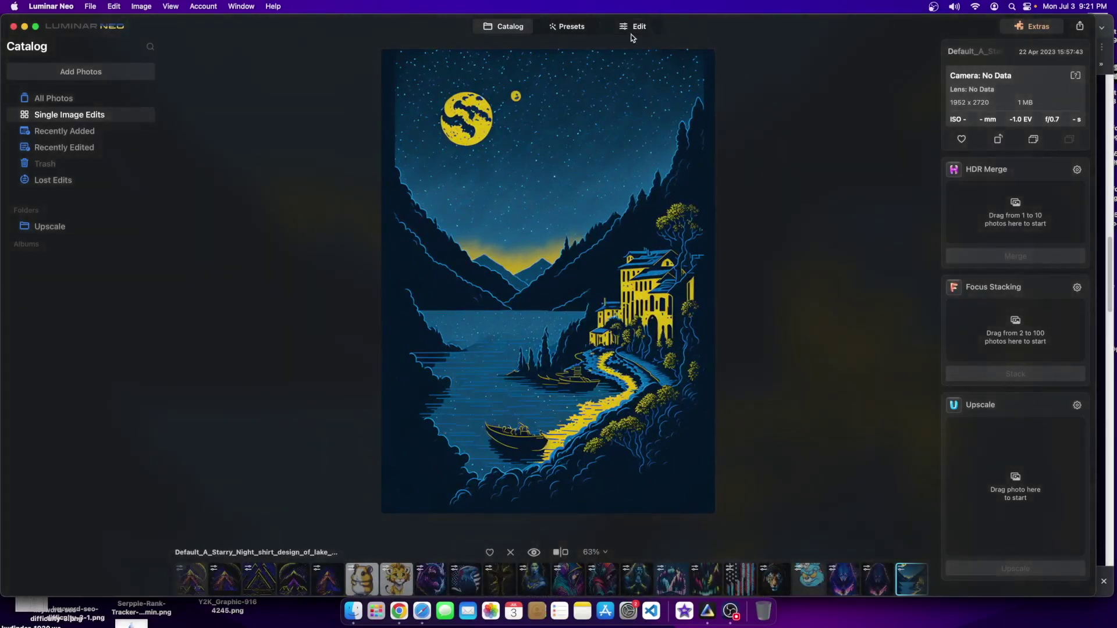
click(635, 28)
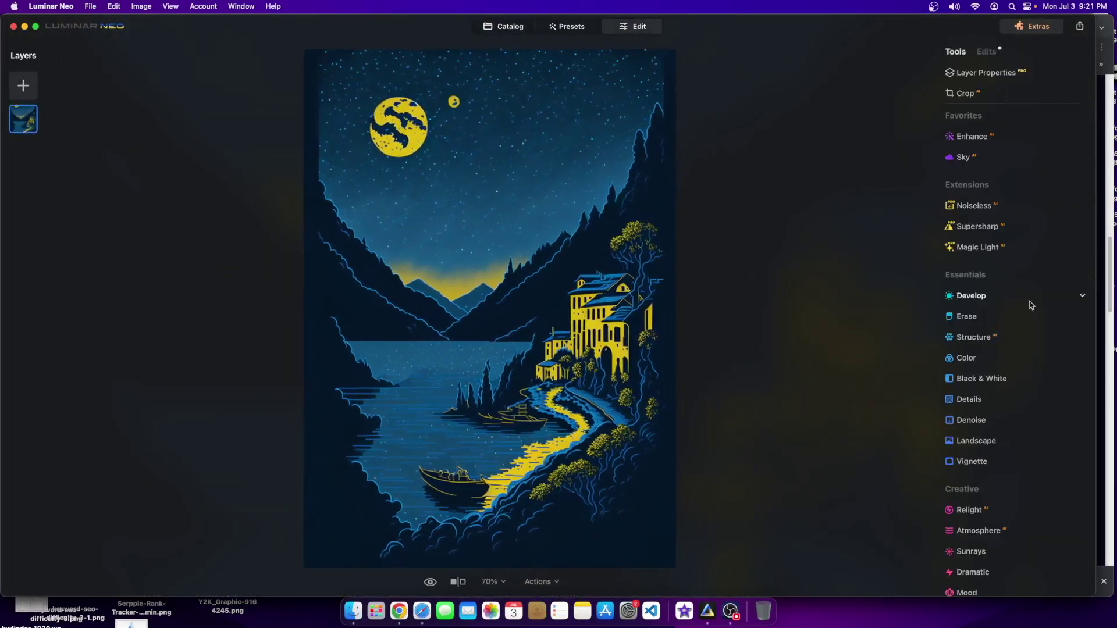
Erase the small moon from the lake illustration and return to the Catalog
click(975, 322)
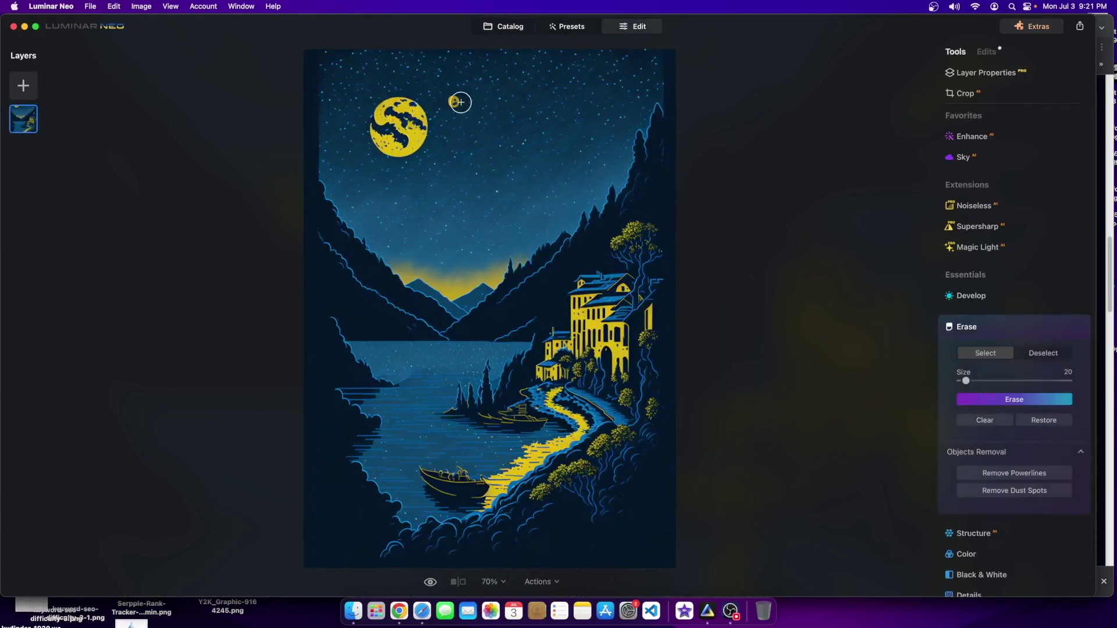
click(453, 101)
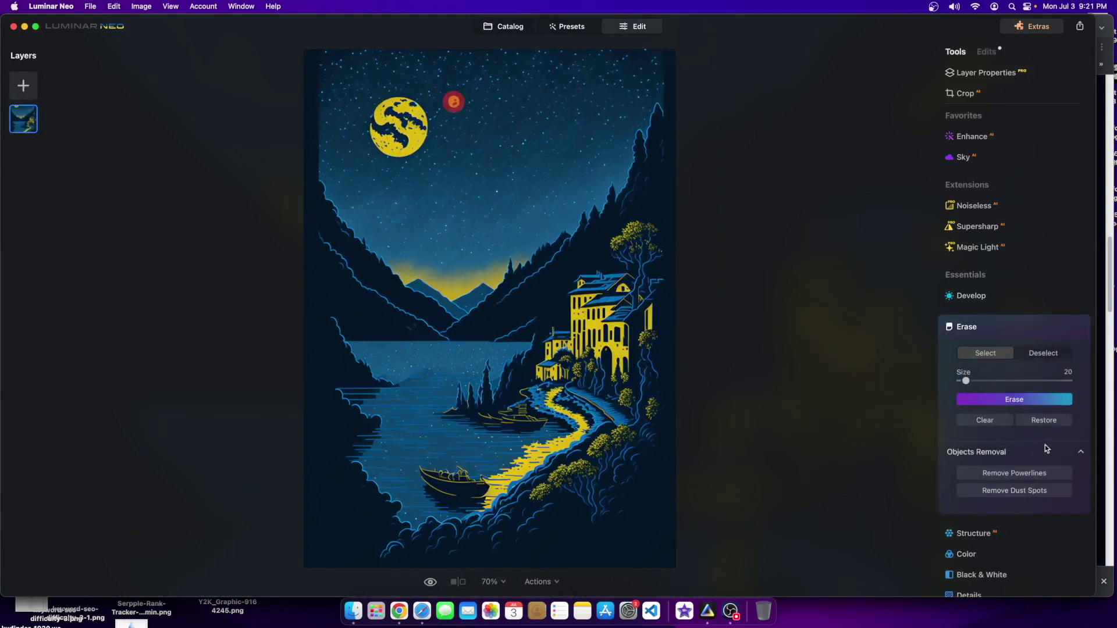
click(1027, 400)
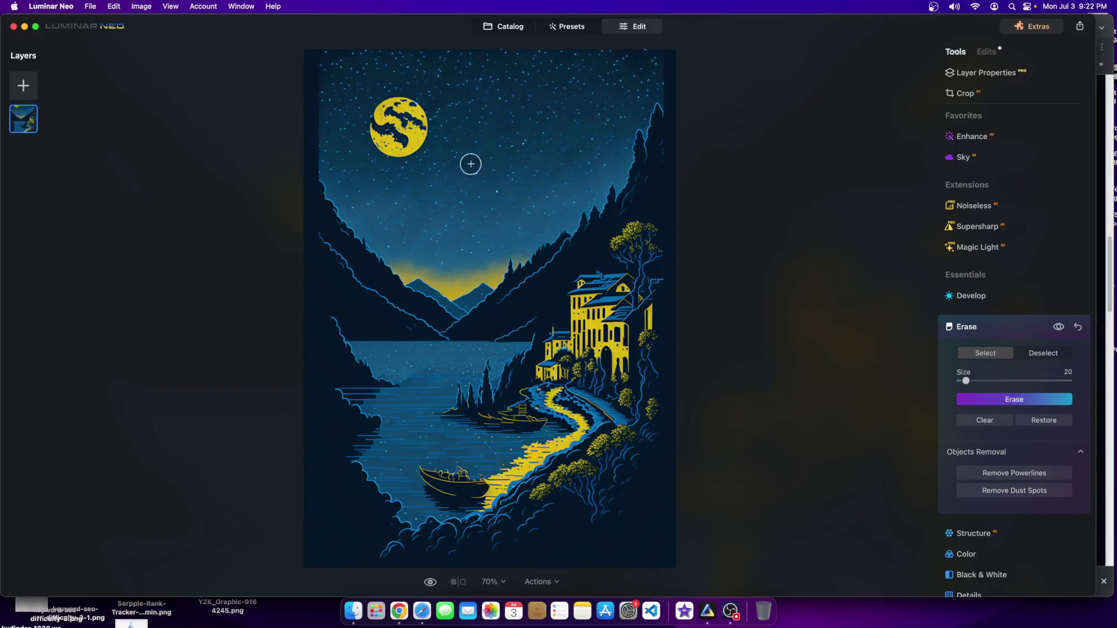
click(505, 27)
Open the hooded-figure desert illustration from All Photos in the editor
scroll(818, 321, down, 5)
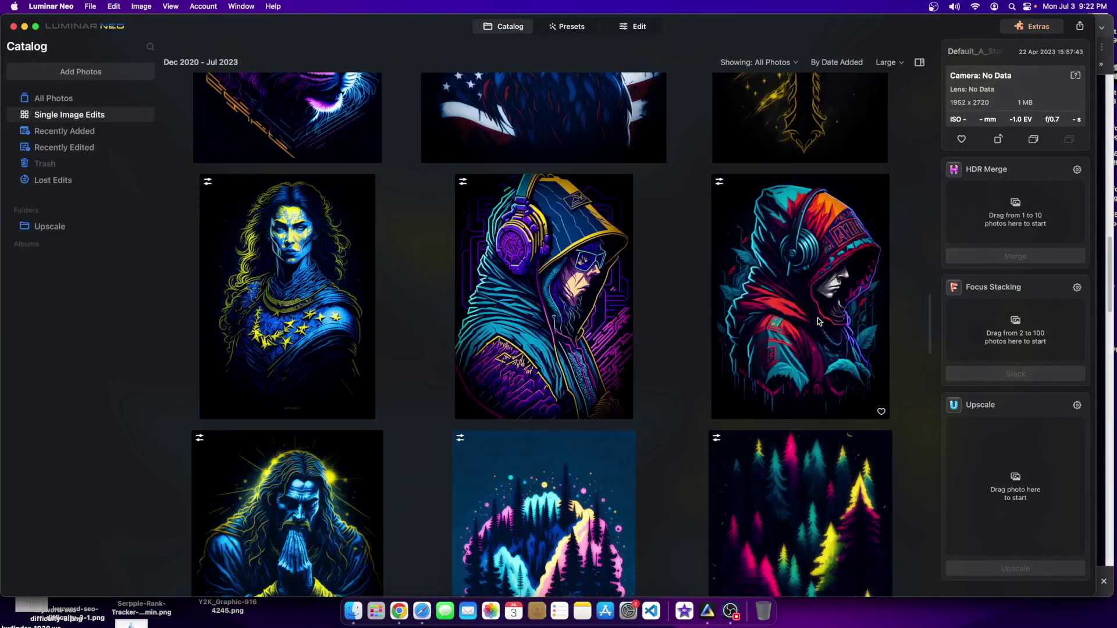
drag(931, 337, 899, 626)
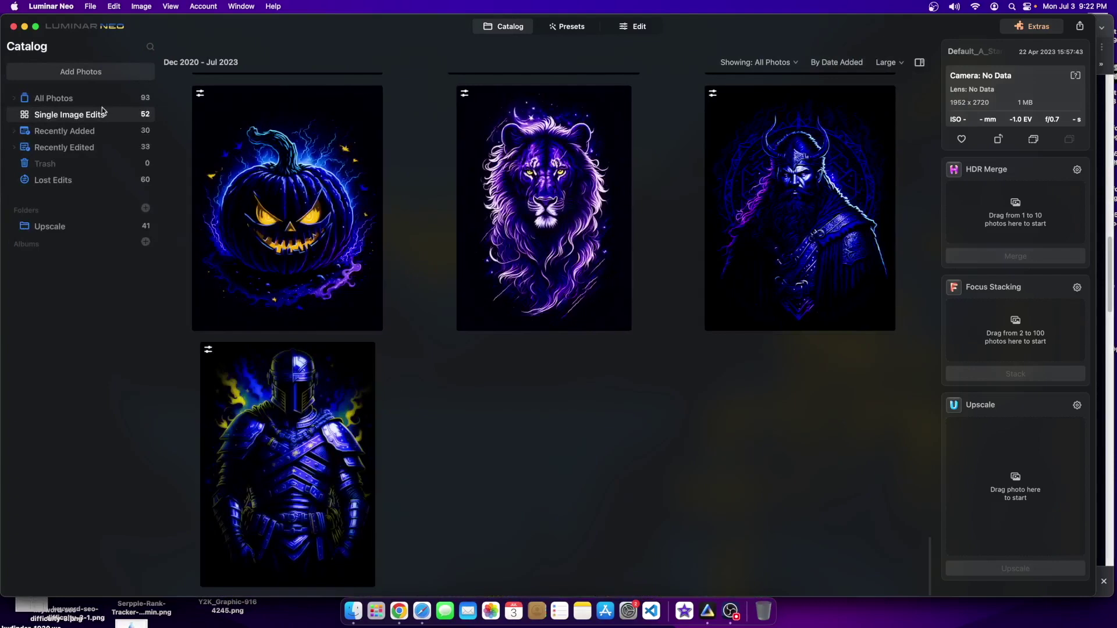
click(81, 99)
scroll(616, 380, up, 10)
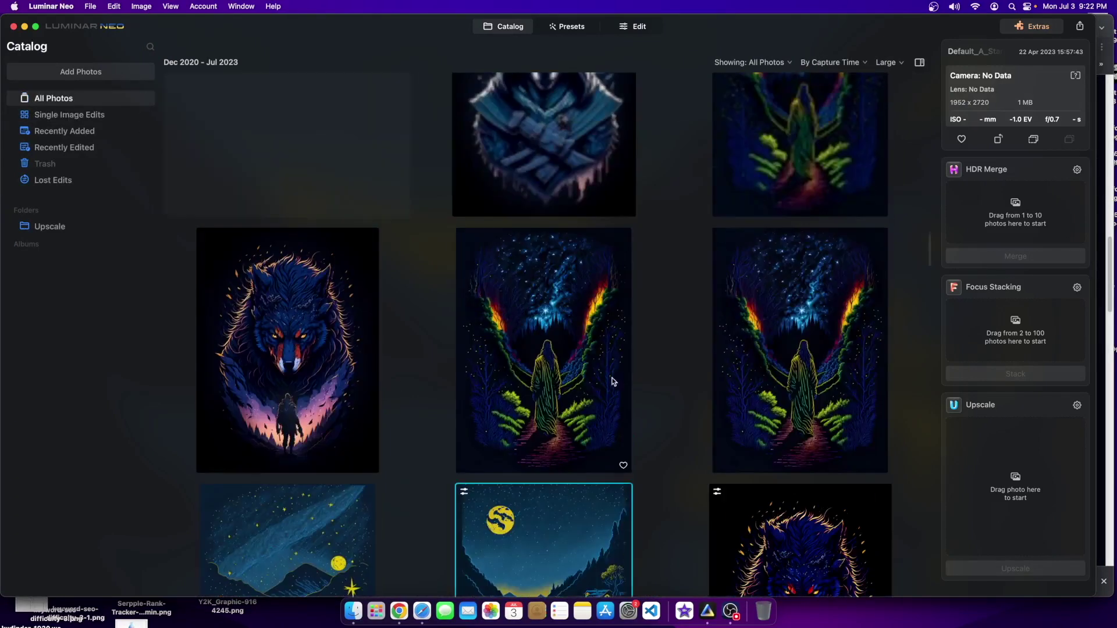
scroll(913, 370, up, 10)
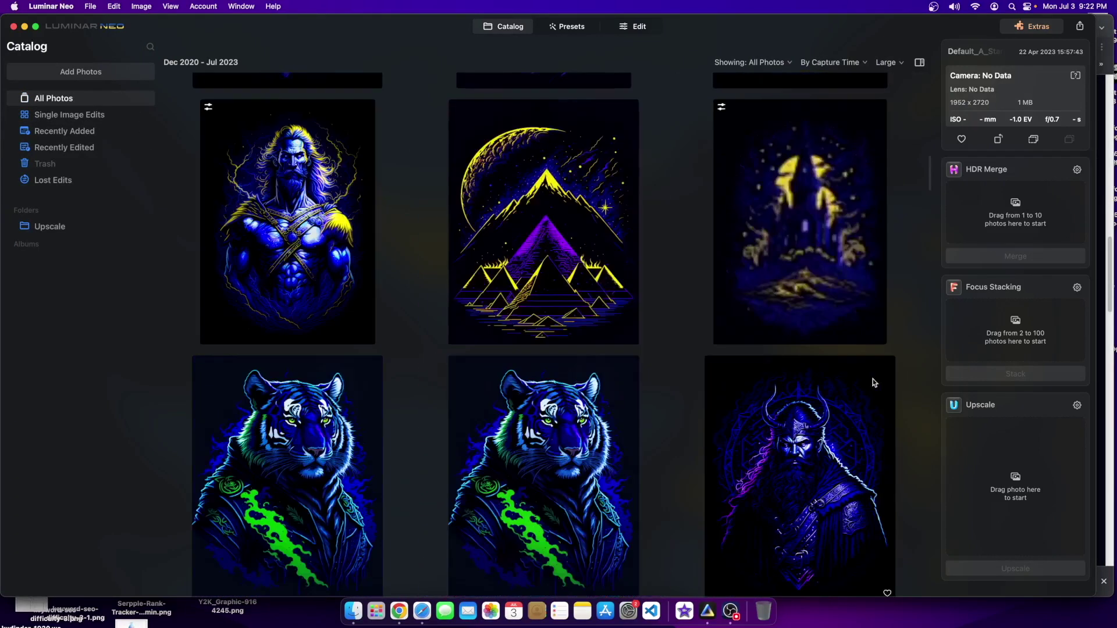
scroll(841, 382, up, 5)
scroll(841, 383, down, 4)
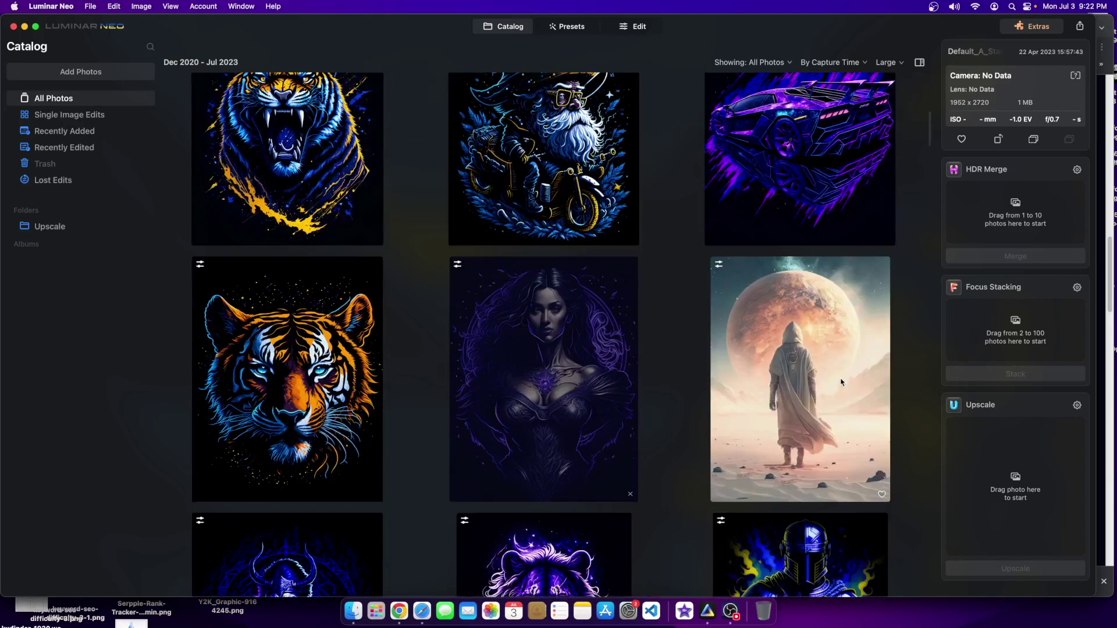
double_click(831, 347)
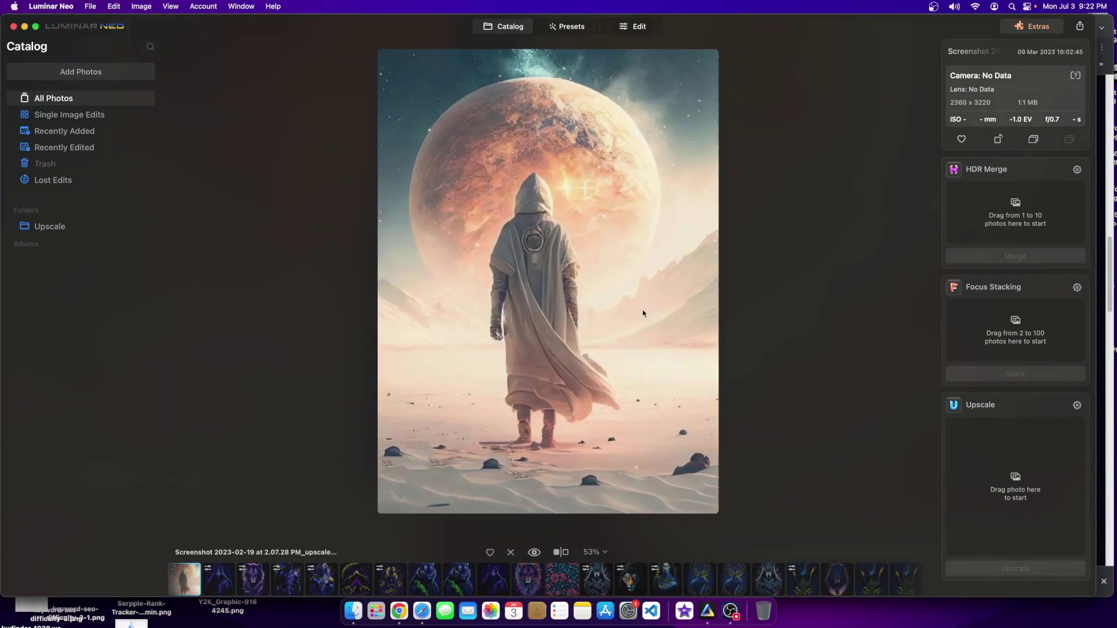
click(635, 26)
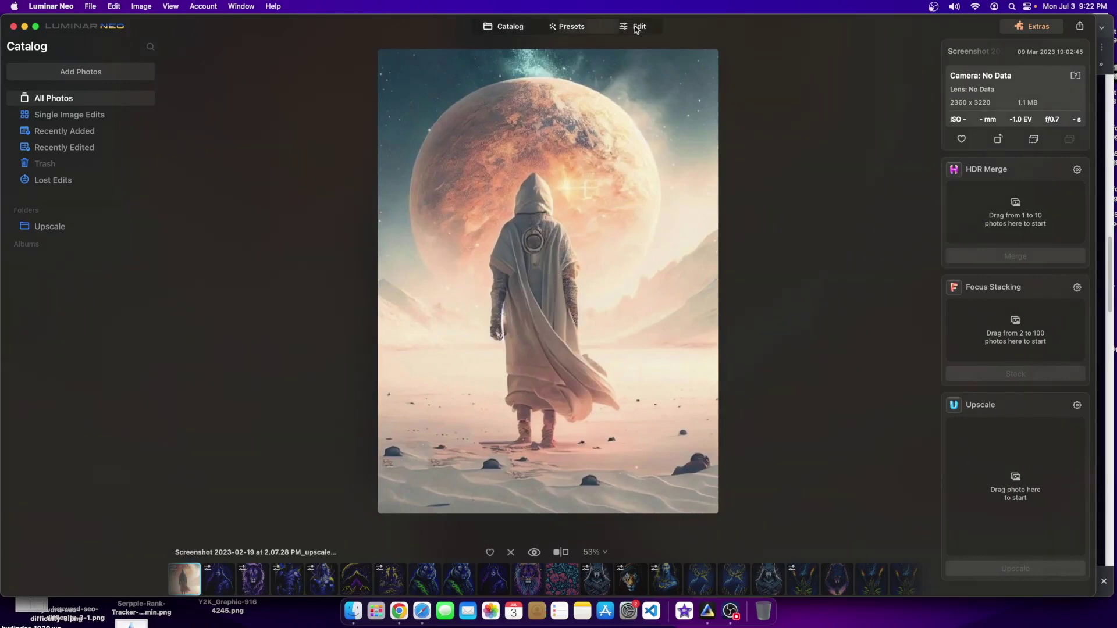
Erase the lower-right rock on the sand, check it at 68% zoom, and return to the Catalog
click(970, 326)
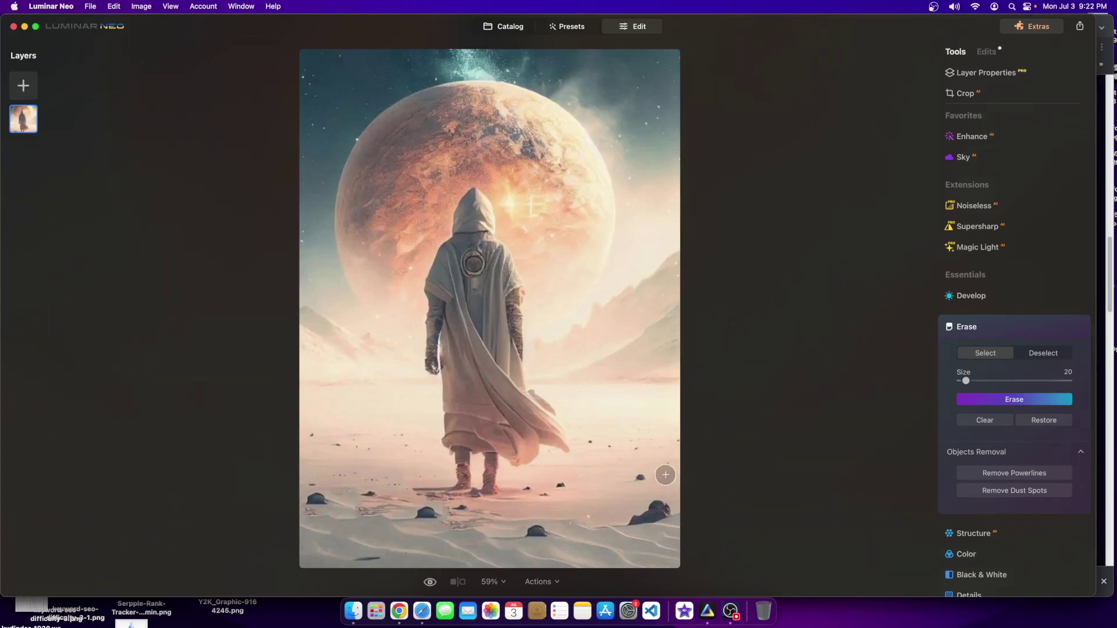
mouse_move(648, 517)
mouse_down()
mouse_move(631, 520)
mouse_move(675, 504)
mouse_up()
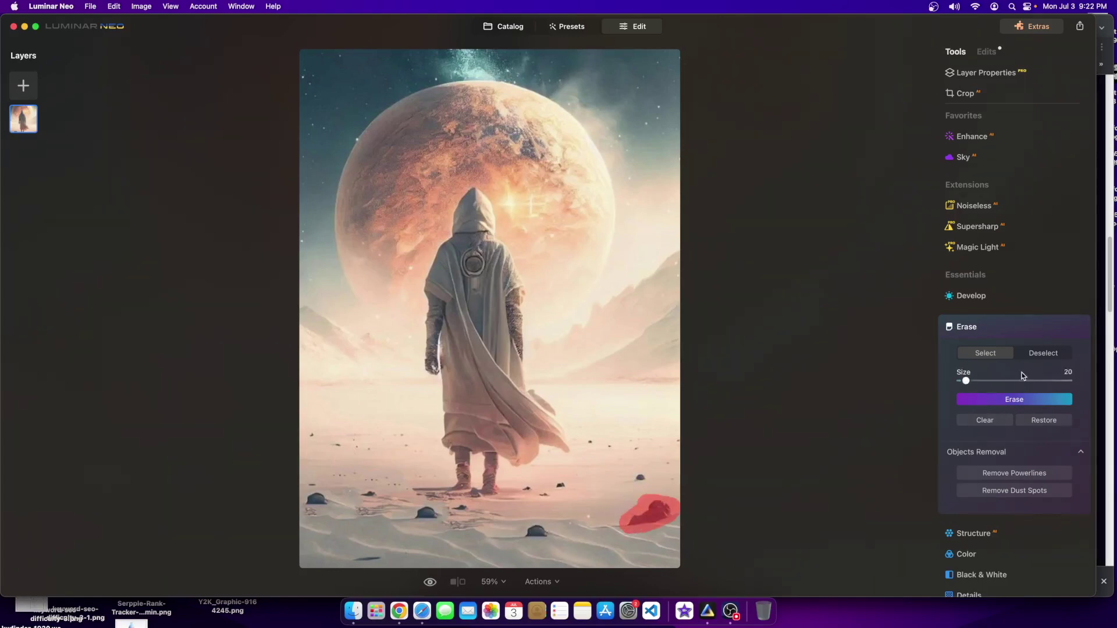
click(1010, 400)
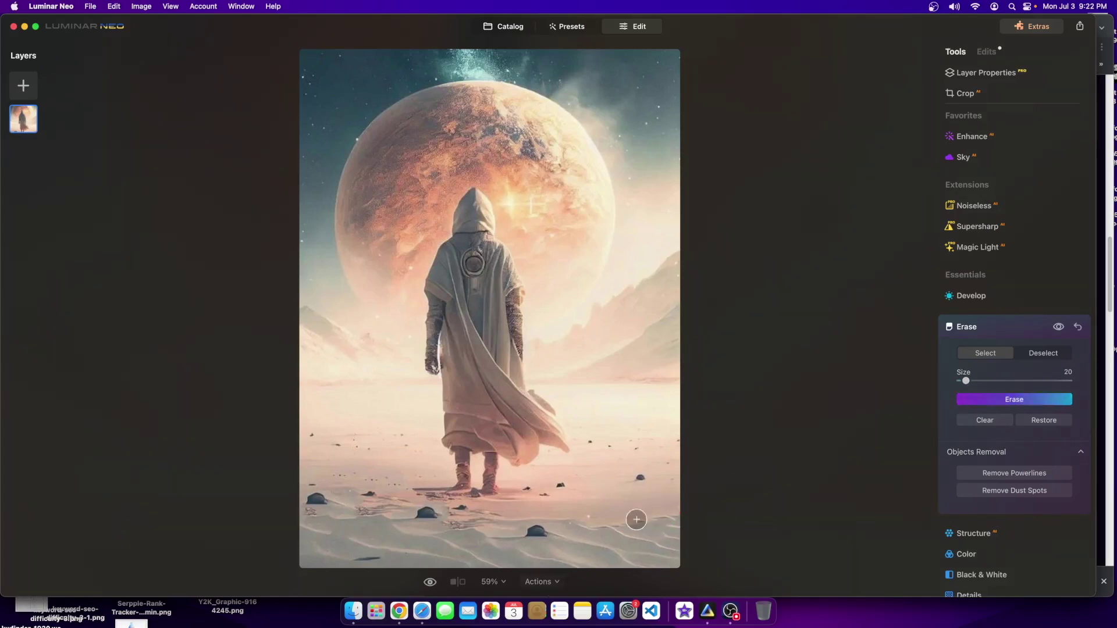
key(super+minus)
key(super+equal)
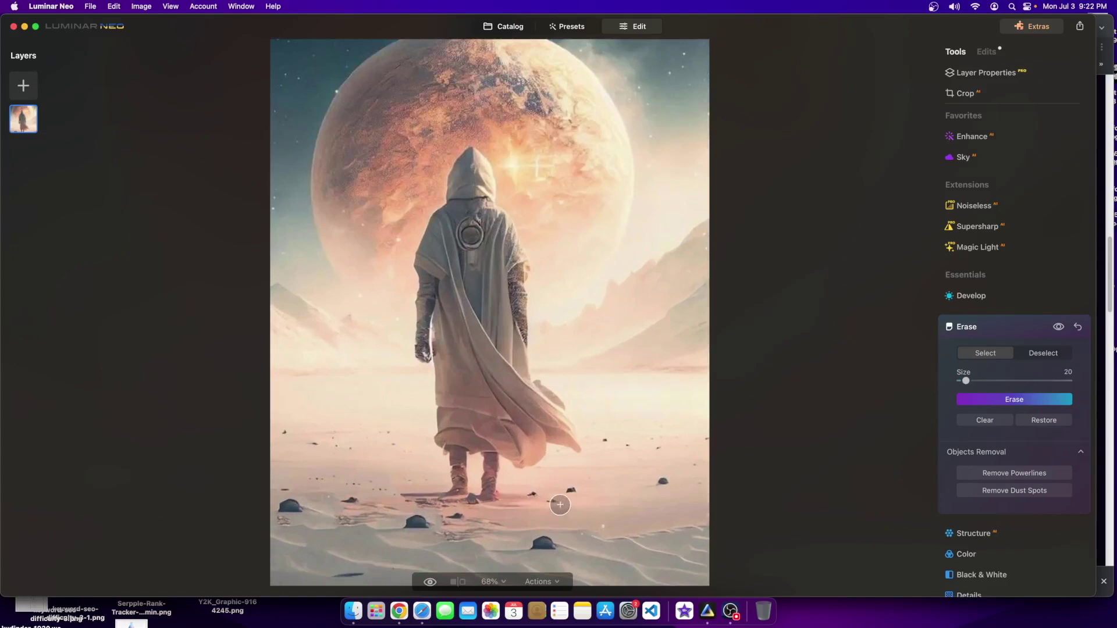
click(505, 24)
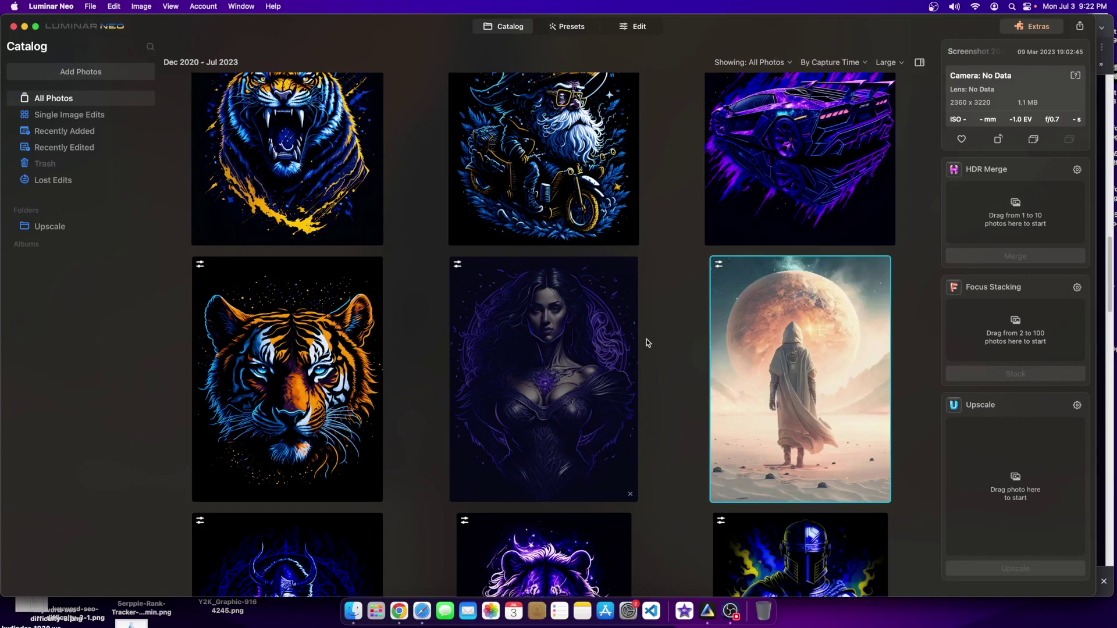
Open the white unicorn thumbnail from Single Image Edits in the editor and browse its tools
scroll(575, 326, up, 10)
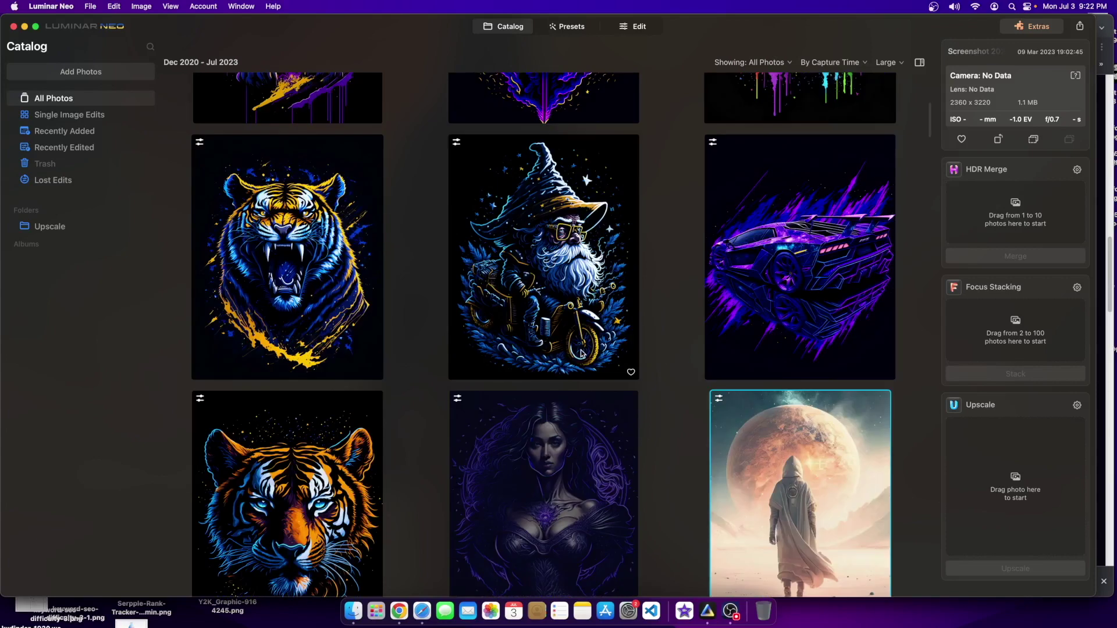
scroll(356, 252, down, 5)
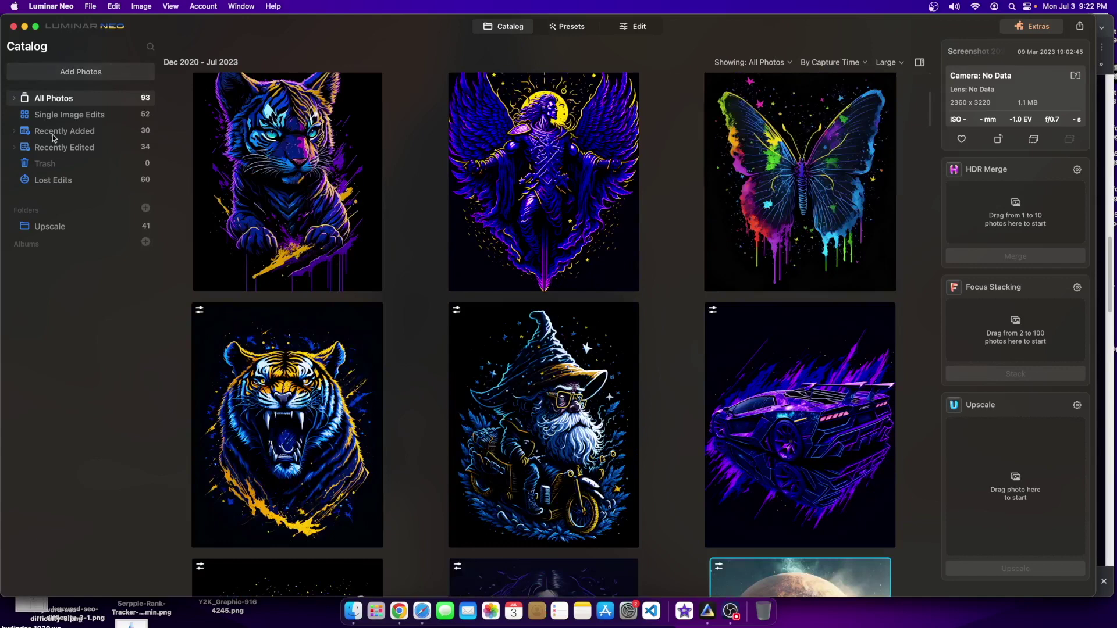
click(93, 115)
double_click(276, 188)
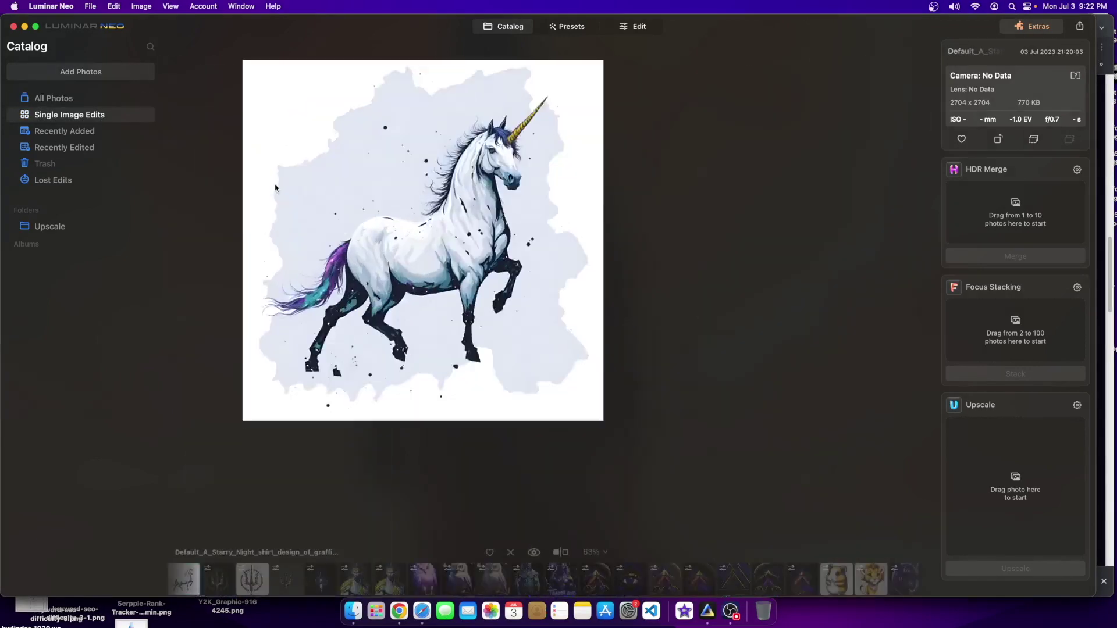
click(633, 26)
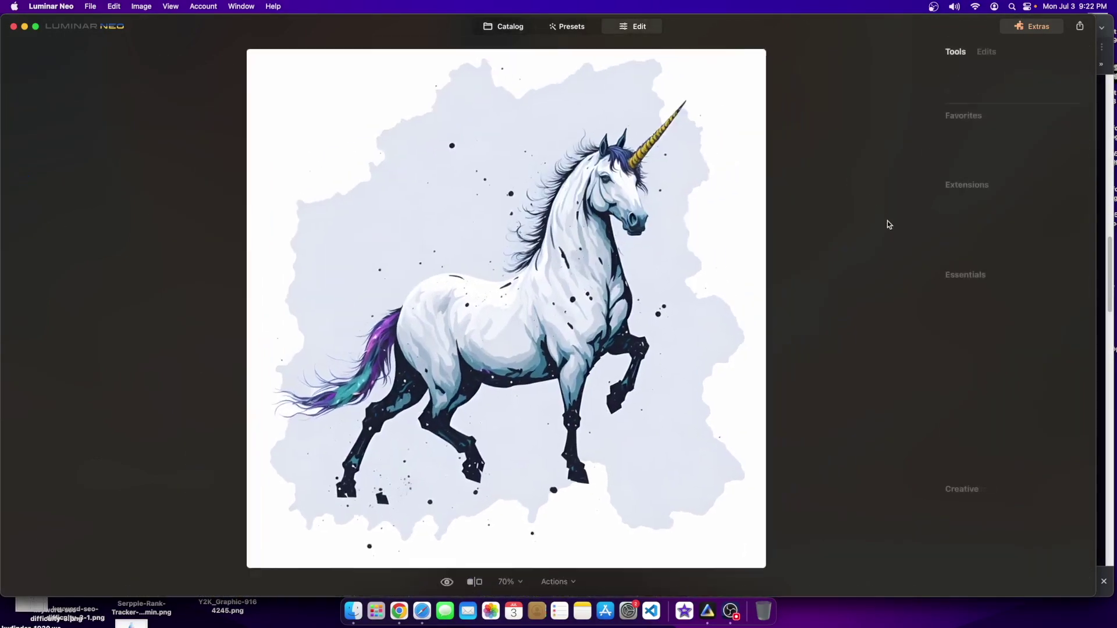
scroll(1009, 352, down, 1)
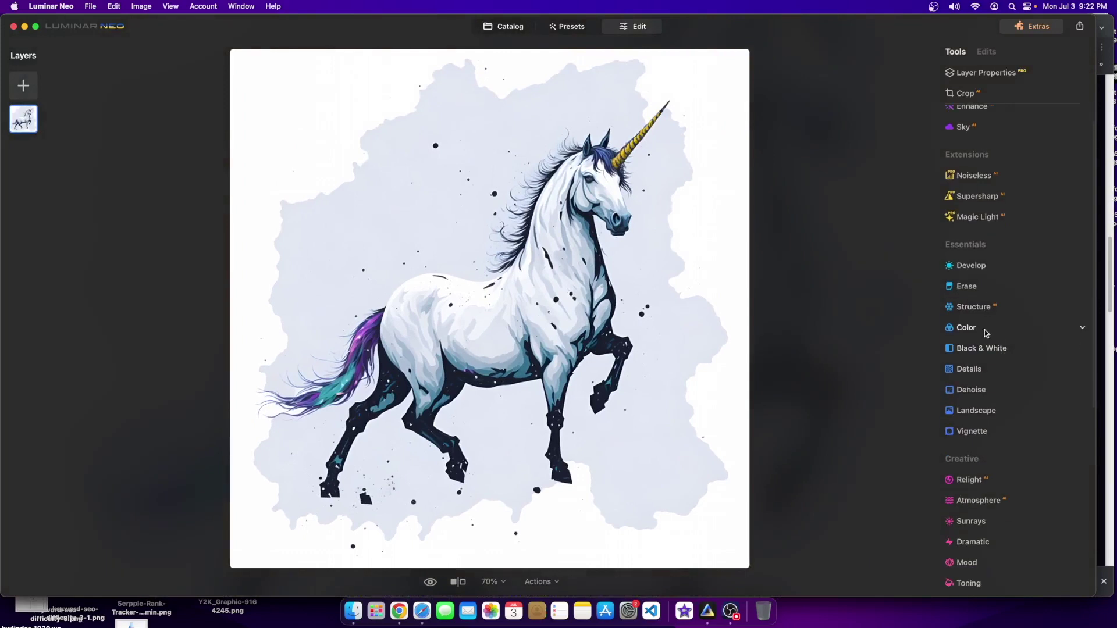
scroll(995, 408, down, 2)
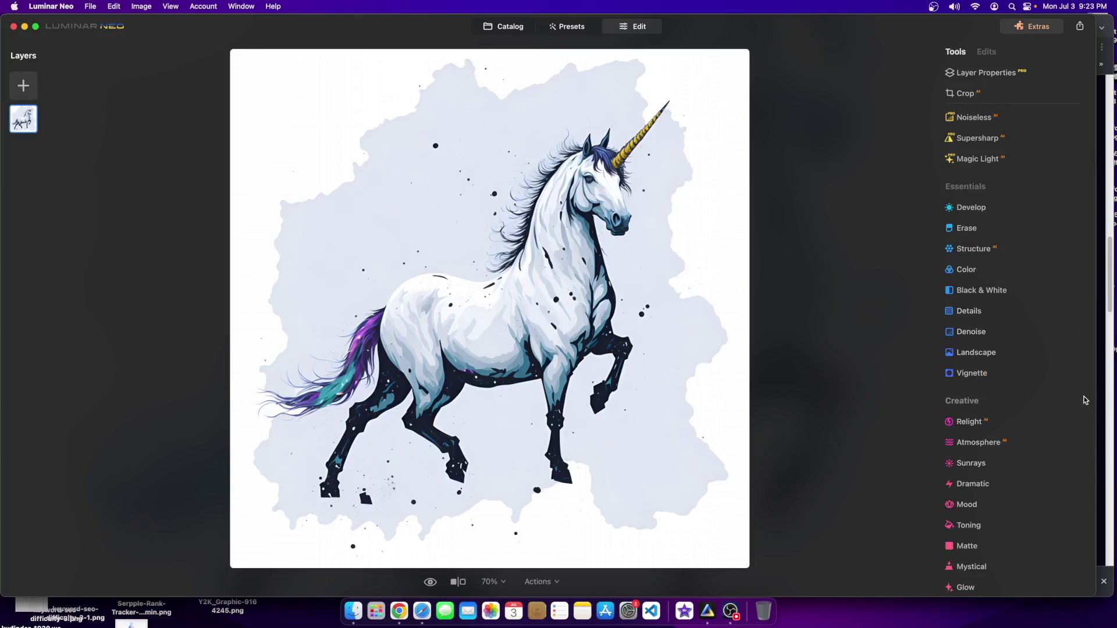
scroll(993, 364, up, 1)
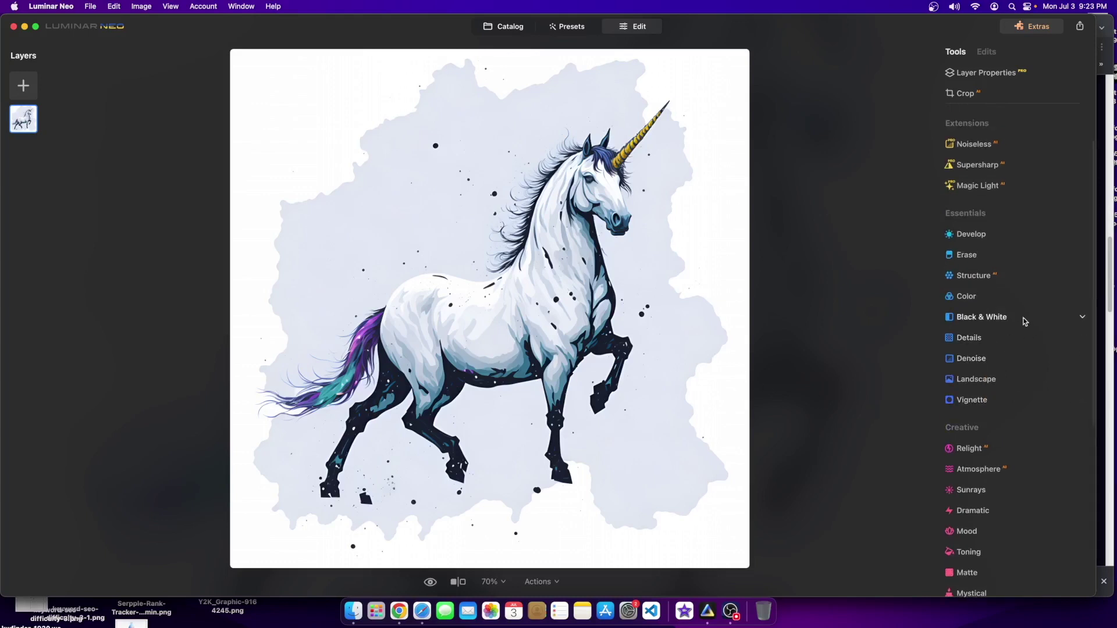
Lower the unicorn's Smart Contrast in Develop to -100
click(1047, 236)
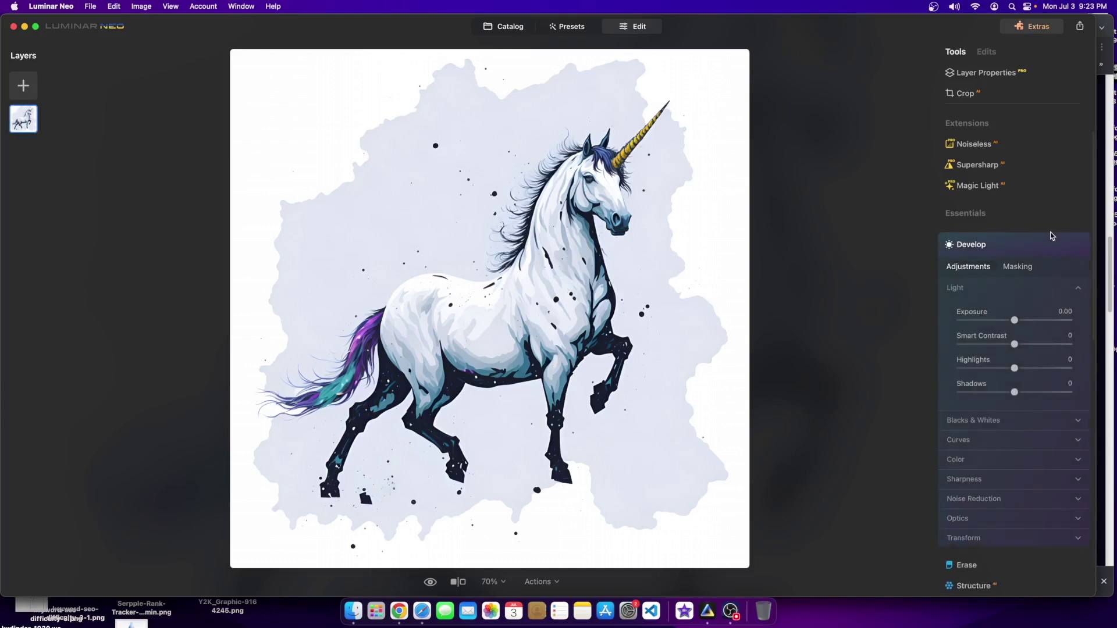
drag(1015, 345, 852, 346)
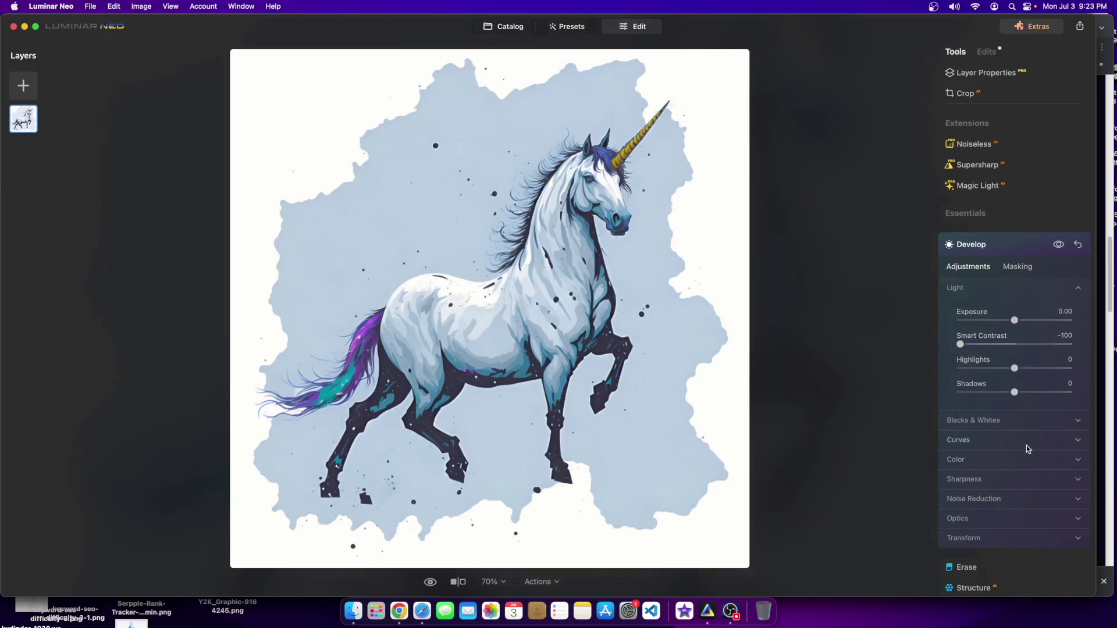
scroll(995, 471, down, 4)
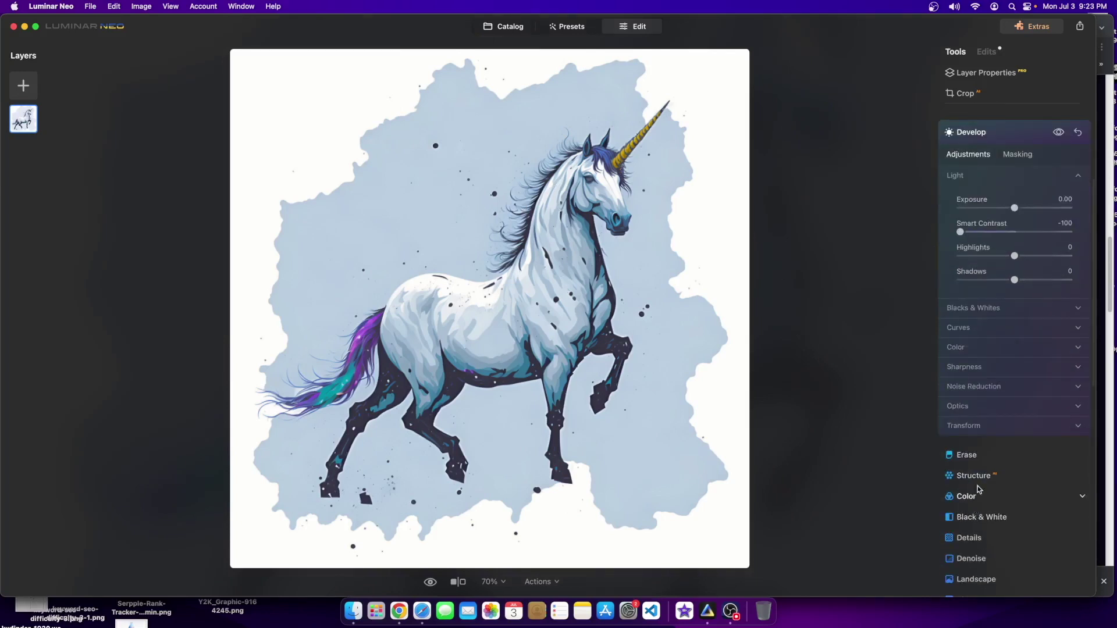
Test a Vertical perspective correction under Transform, then bring up the Denoise settings
click(976, 431)
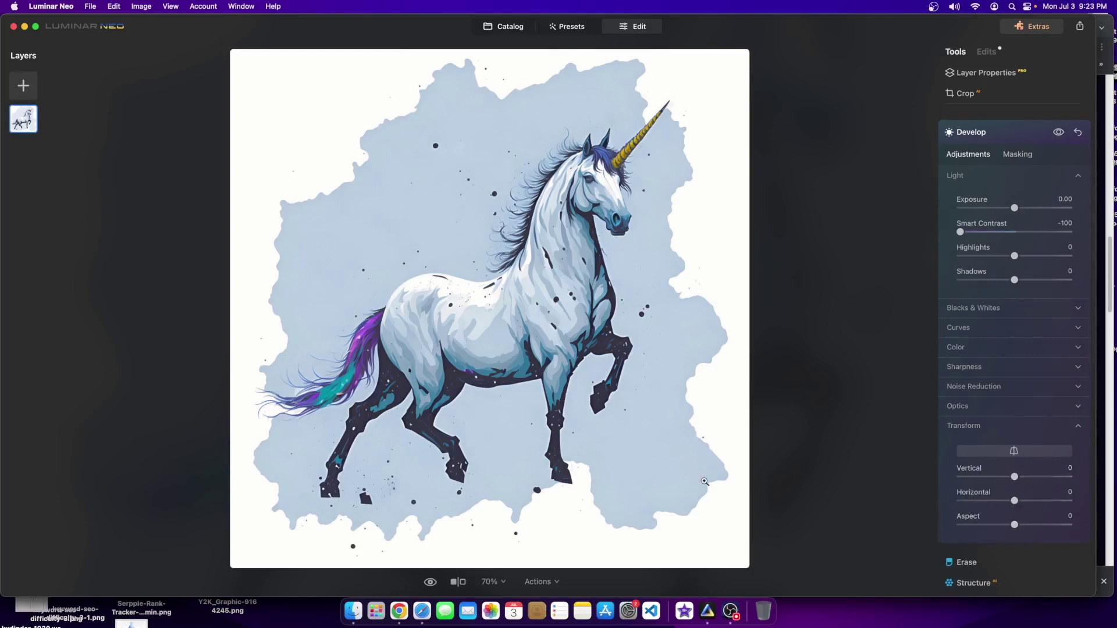
mouse_move(1014, 477)
mouse_down()
mouse_move(978, 481)
mouse_move(1046, 480)
mouse_move(1016, 484)
mouse_up()
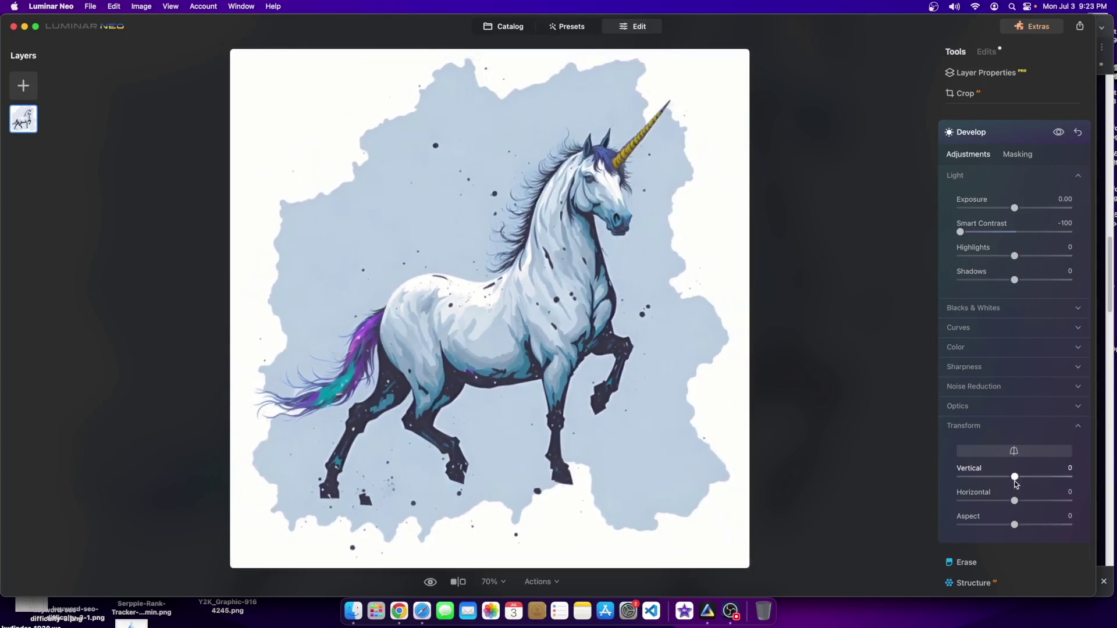
scroll(909, 521, down, 3)
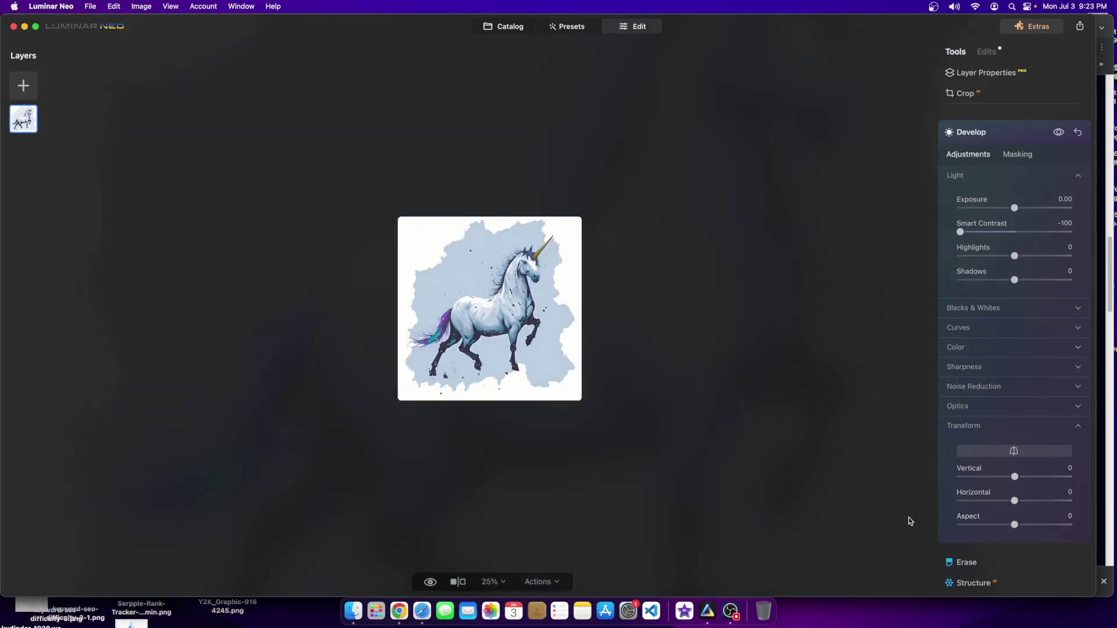
scroll(562, 368, up, 3)
scroll(963, 309, down, 10)
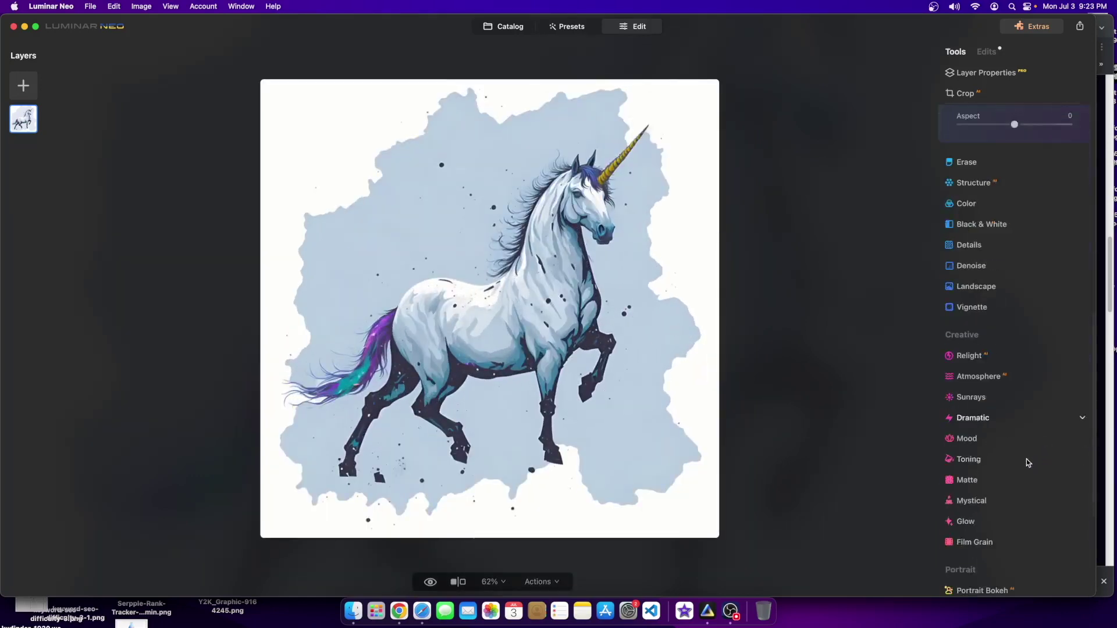
click(971, 267)
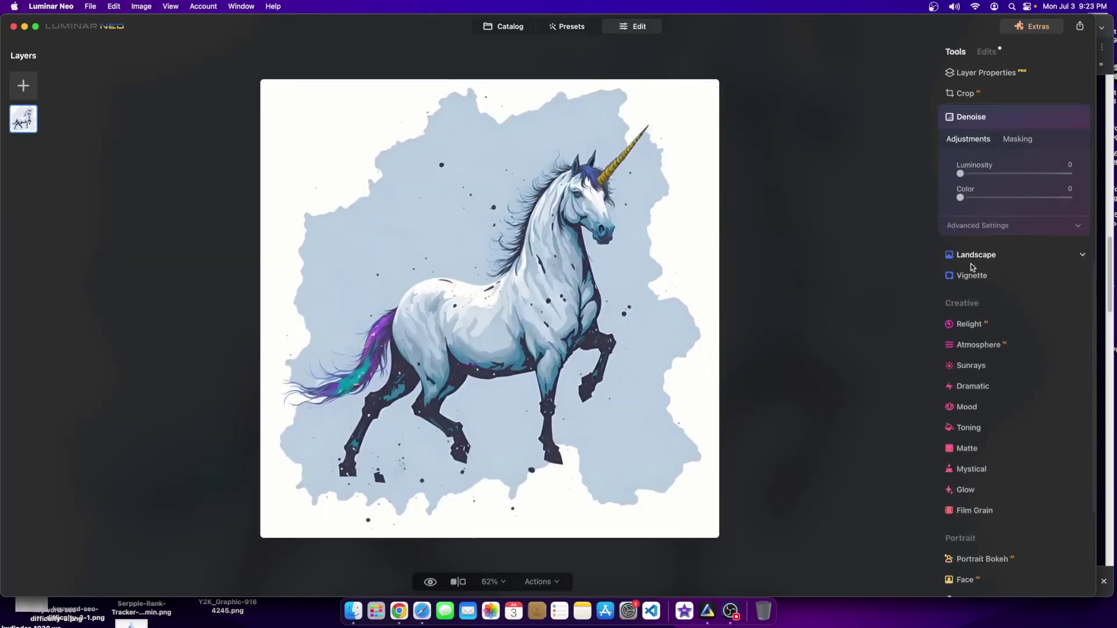
Try Denoise Luminosity on the unicorn, including maximum, and leave it at 0
drag(960, 173, 885, 181)
drag(977, 183, 883, 186)
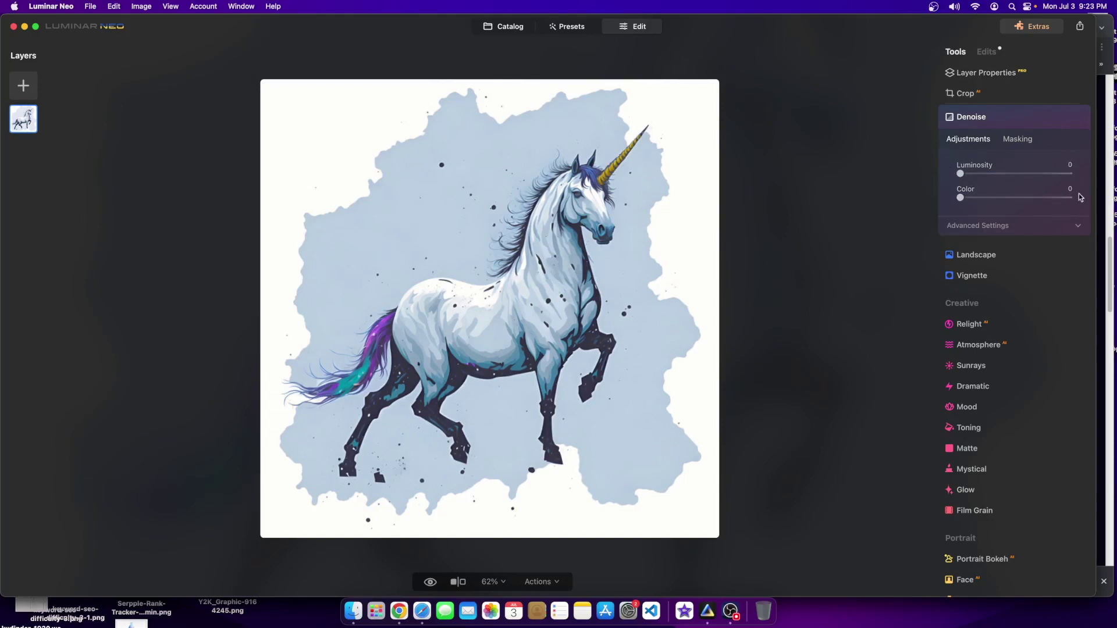
scroll(966, 169, up, 1)
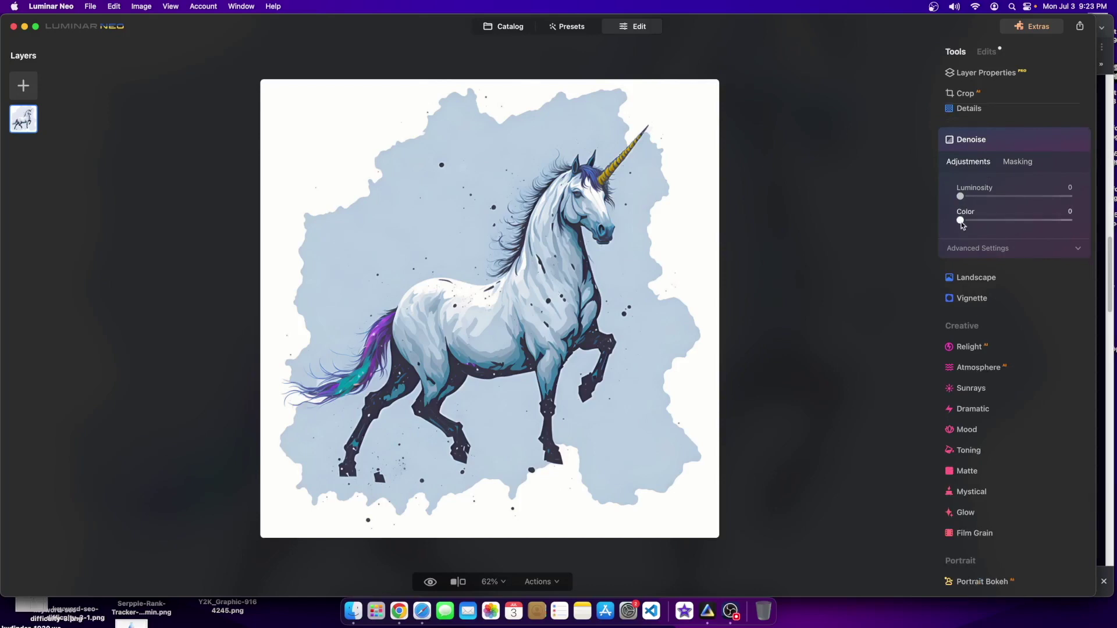
scroll(986, 332, up, 5)
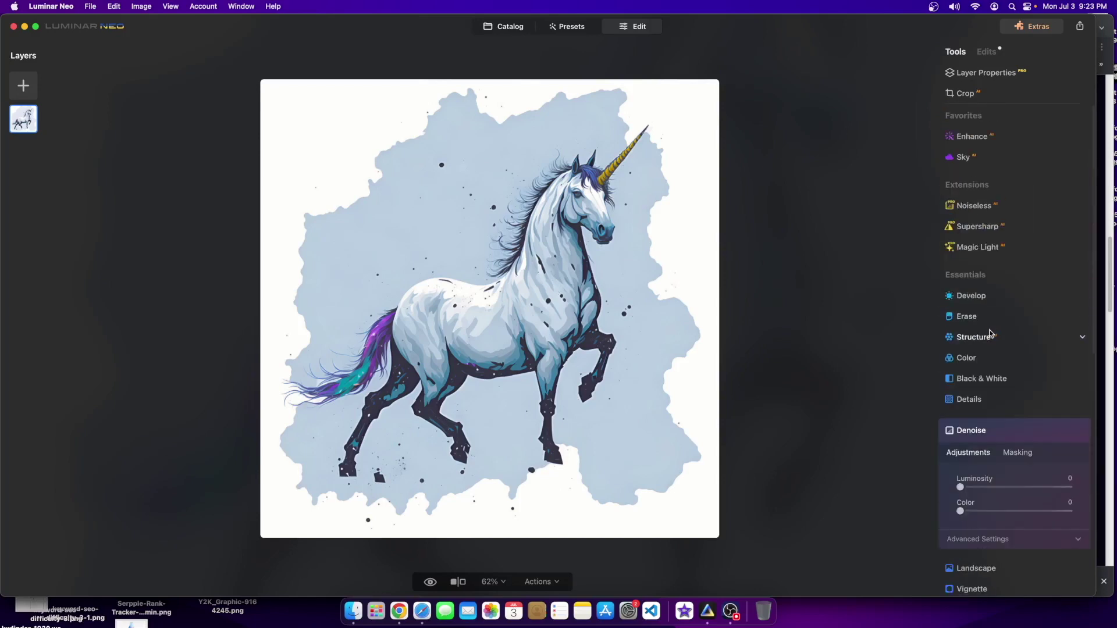
Bring up the Noiseless extension settings and zoom in and out on the unicorn's detail
click(980, 209)
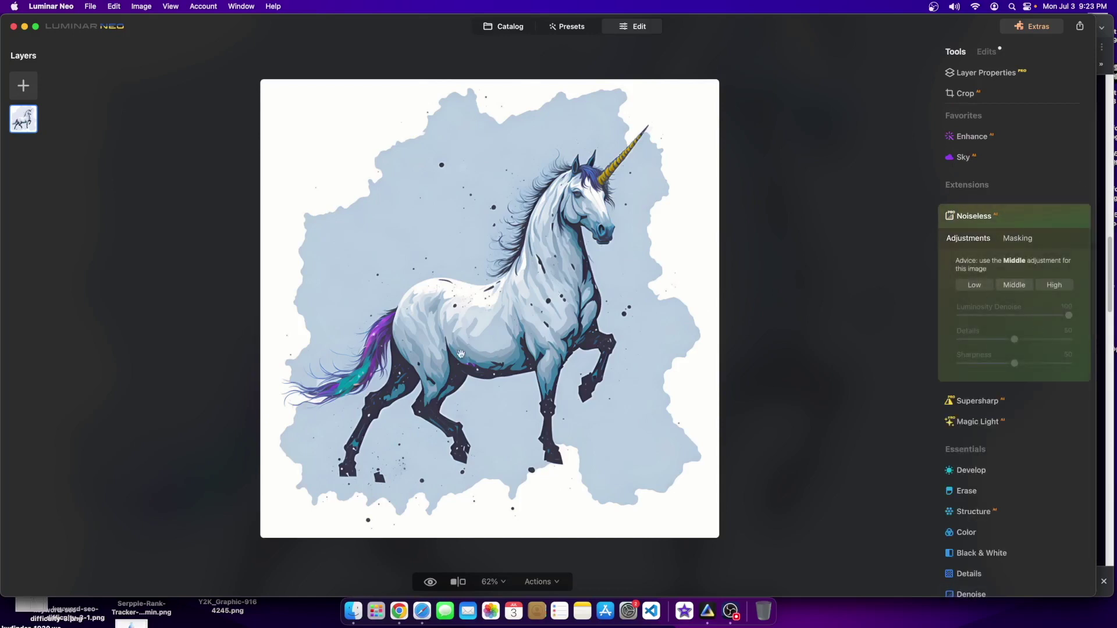
click(560, 297)
click(558, 306)
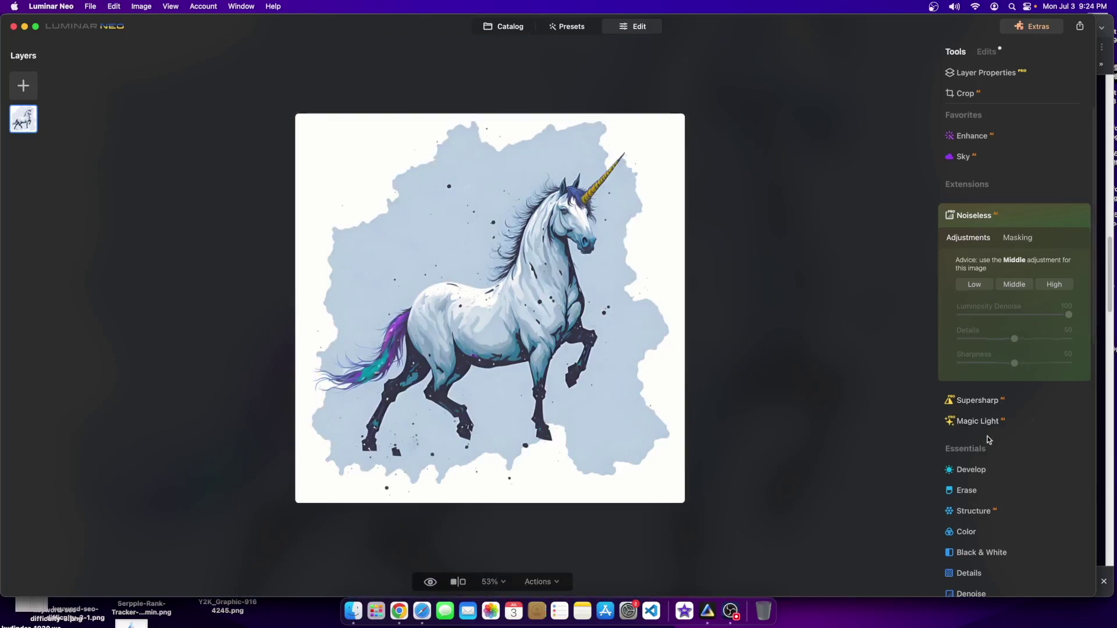
scroll(952, 506, down, 5)
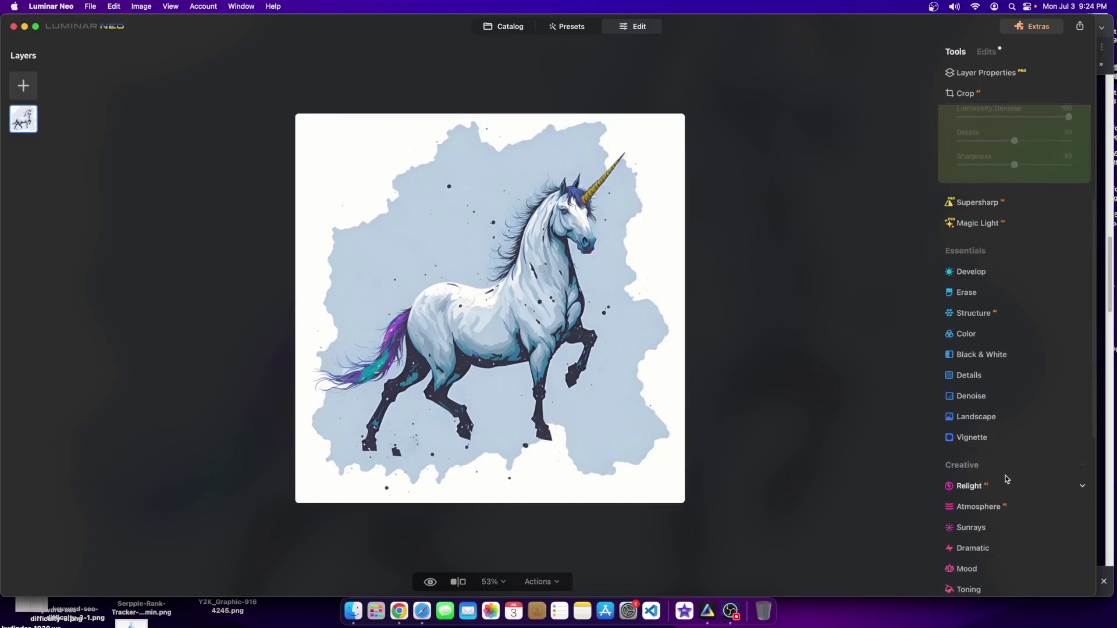
Test the Soft Focus glow amount on the unicorn, return it to 0, then go to Mystical
scroll(1000, 484, down, 3)
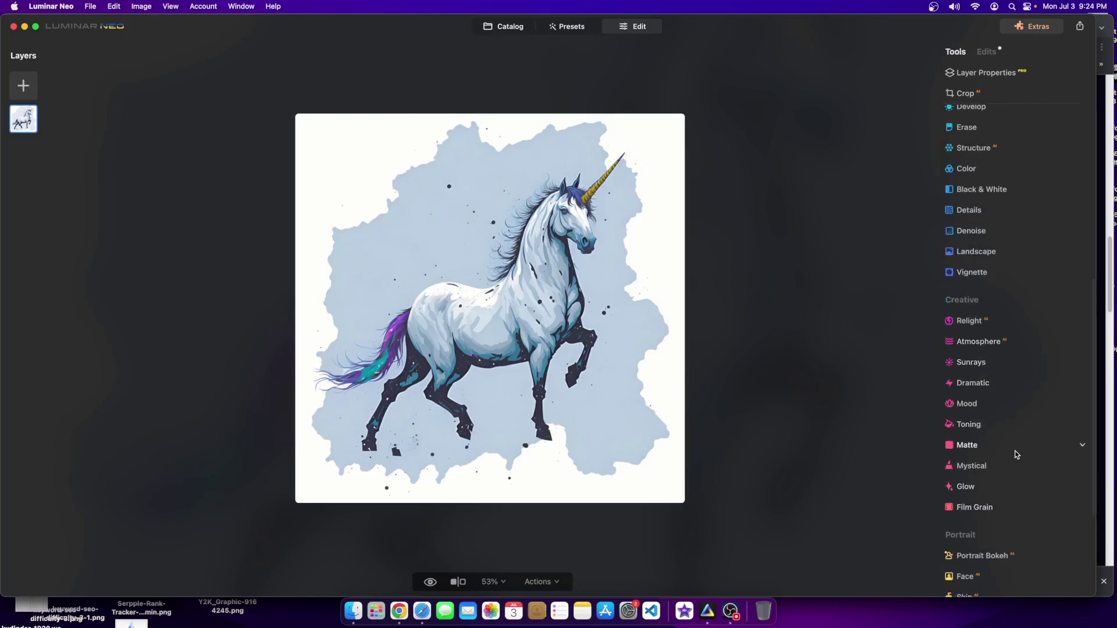
click(951, 492)
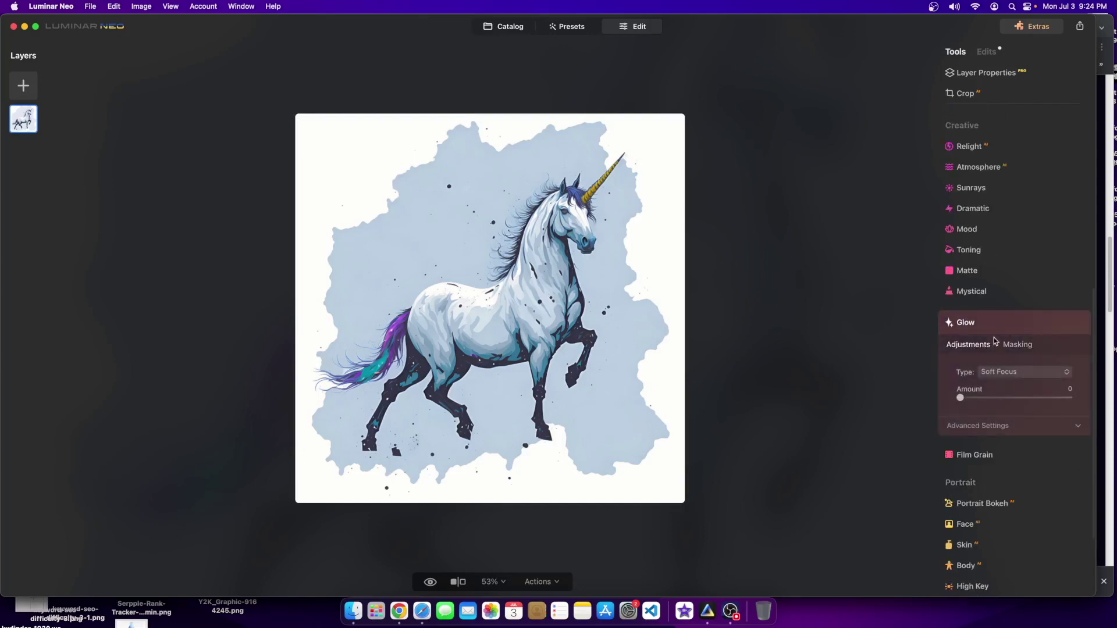
drag(960, 397, 913, 431)
click(972, 291)
Preview Mystical at 100, settle on an amount of 8, then bring OBS Studio forward
drag(961, 359, 1068, 360)
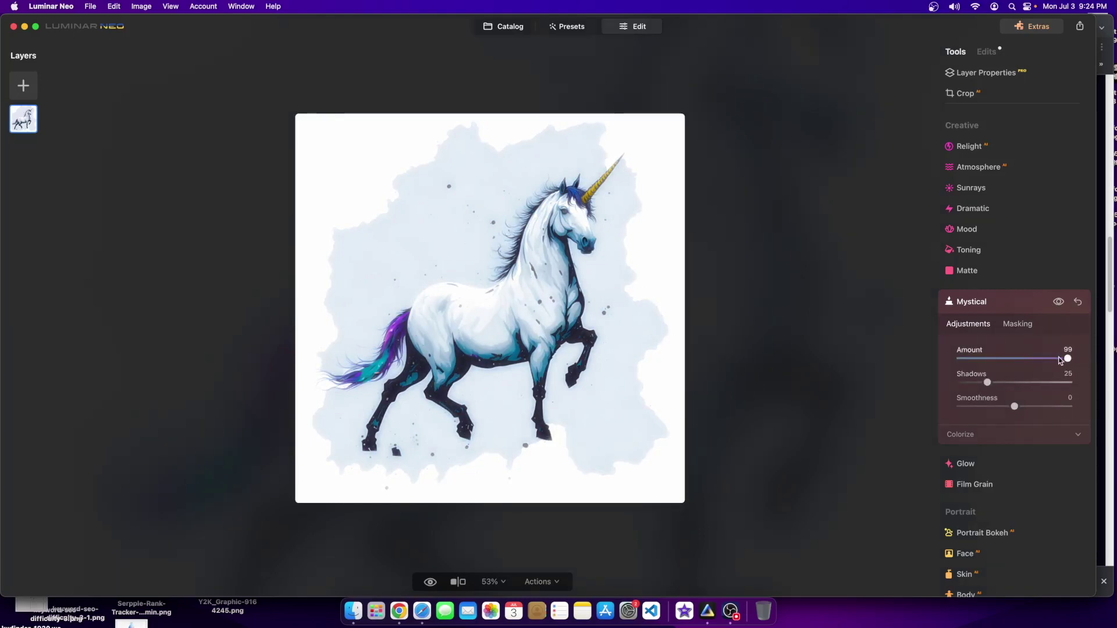
drag(1067, 359, 968, 365)
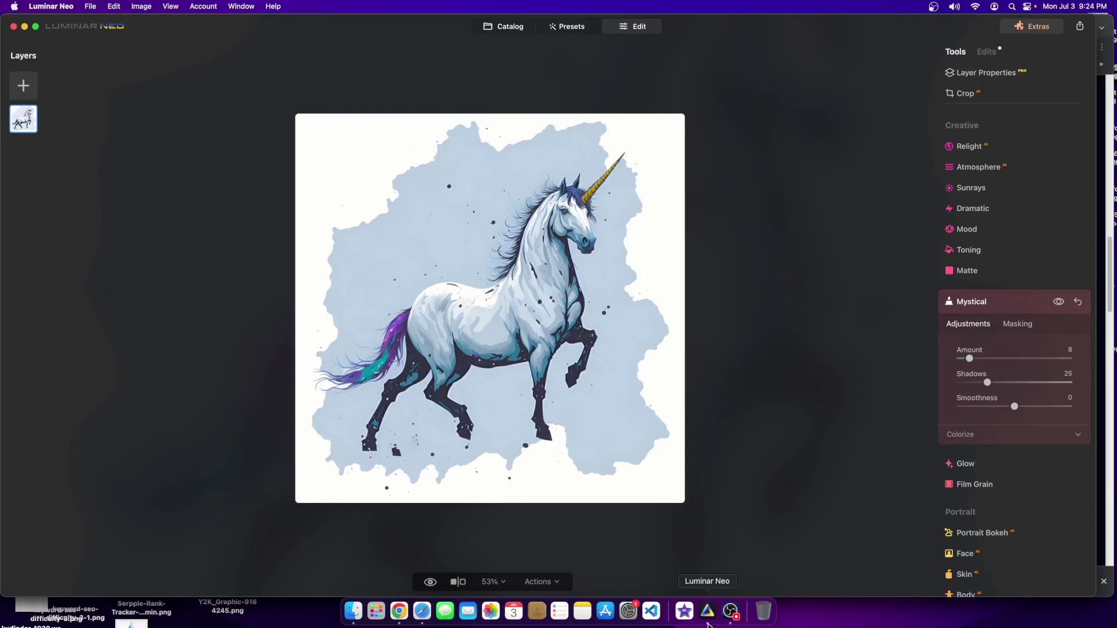
click(731, 611)
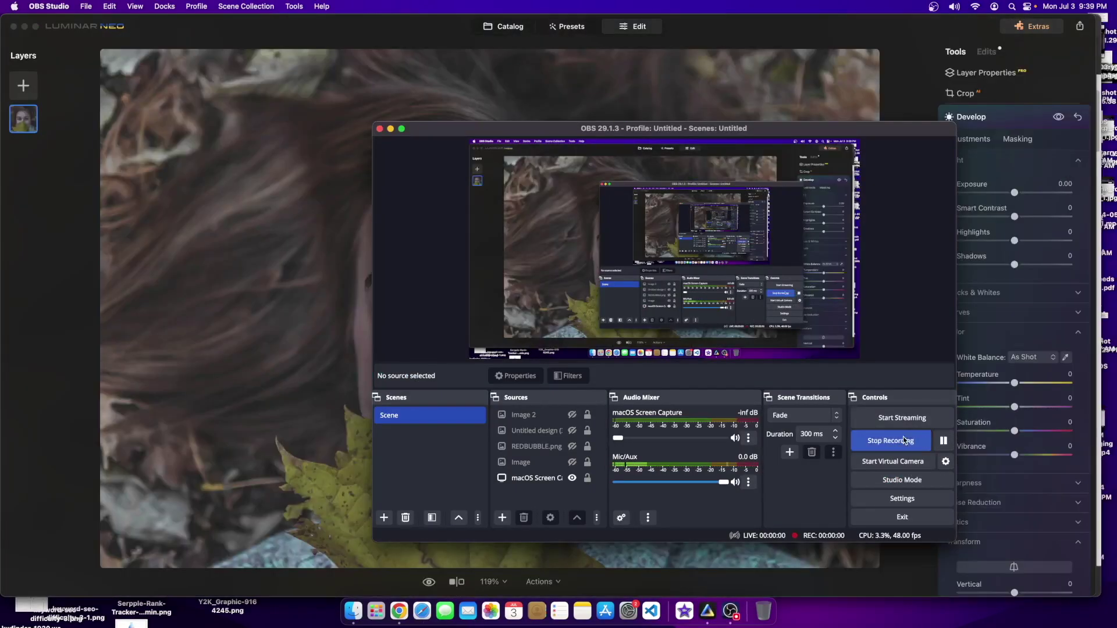
Return from OBS Studio to Luminar Neo with the autumn-leaves portrait open in Develop
click(860, 45)
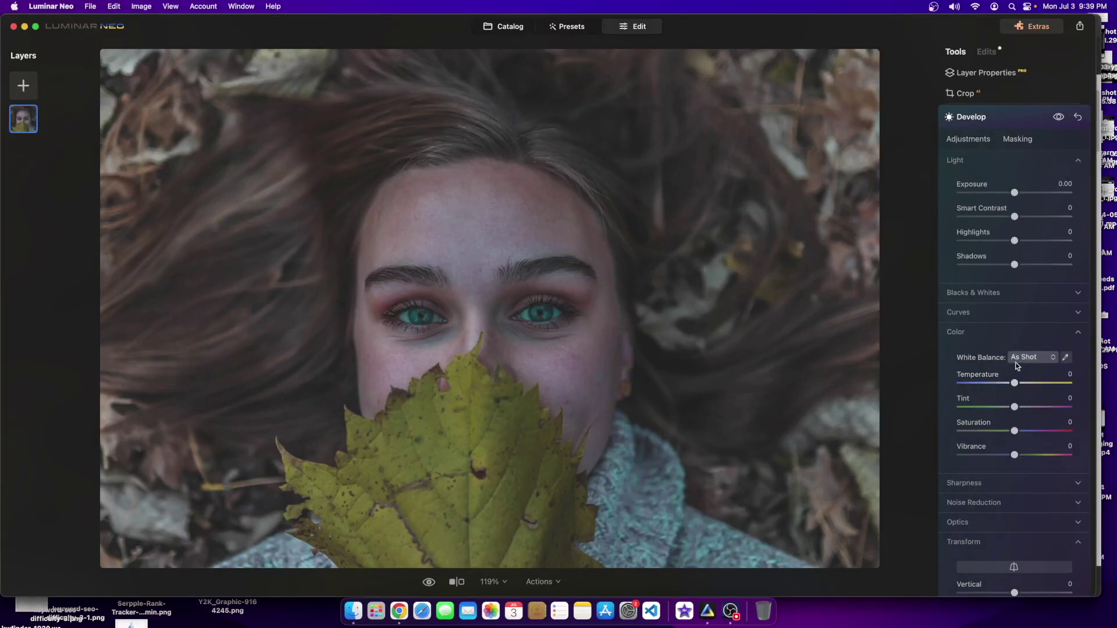
scroll(969, 396, down, 10)
Set Smart Contrast to 100 in Develop > Light on the autumn-leaves portrait
scroll(968, 397, up, 12)
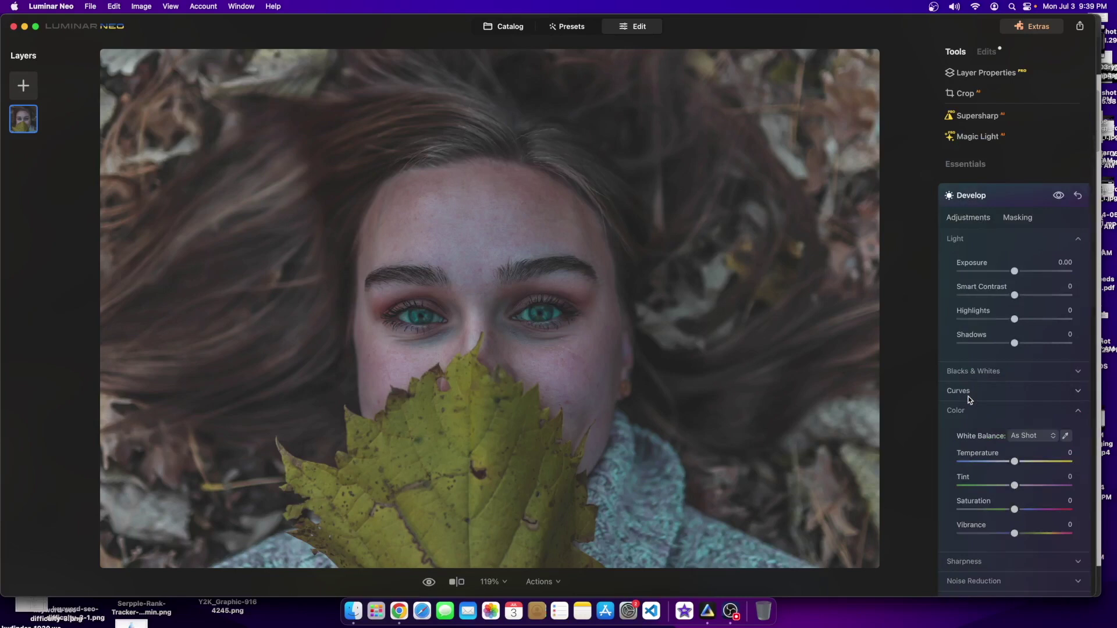
scroll(989, 384, up, 5)
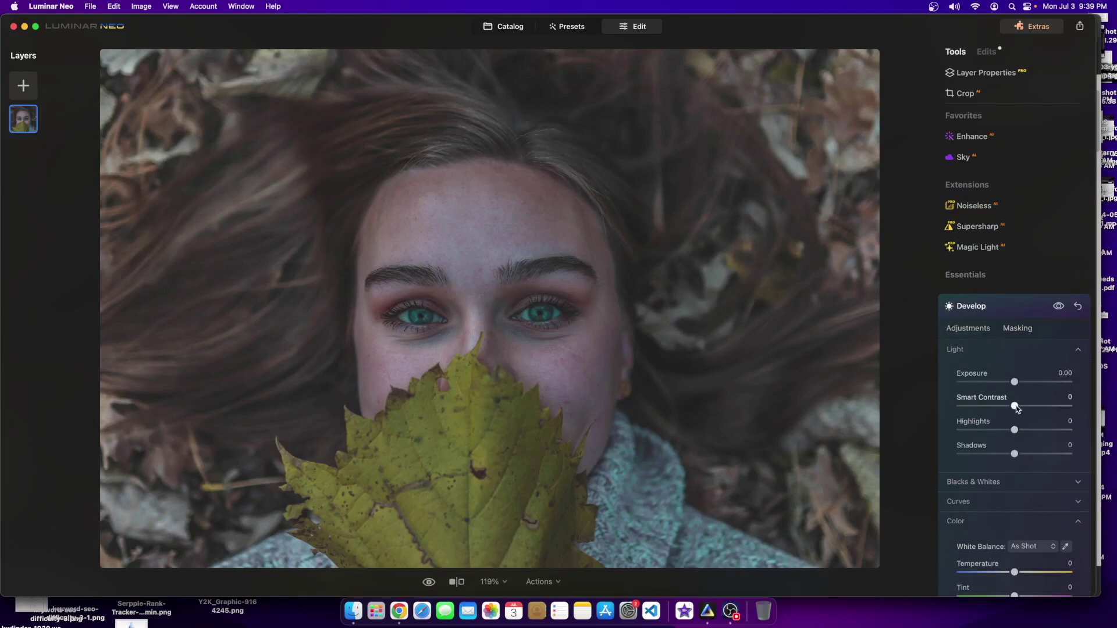
drag(1015, 406, 1114, 422)
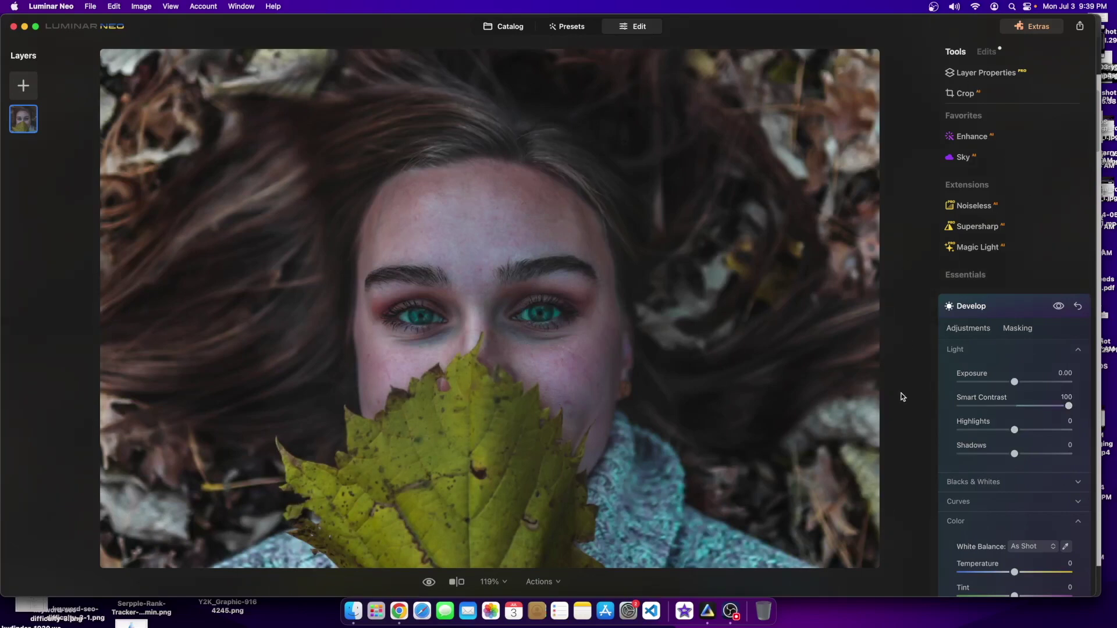
scroll(982, 423, down, 5)
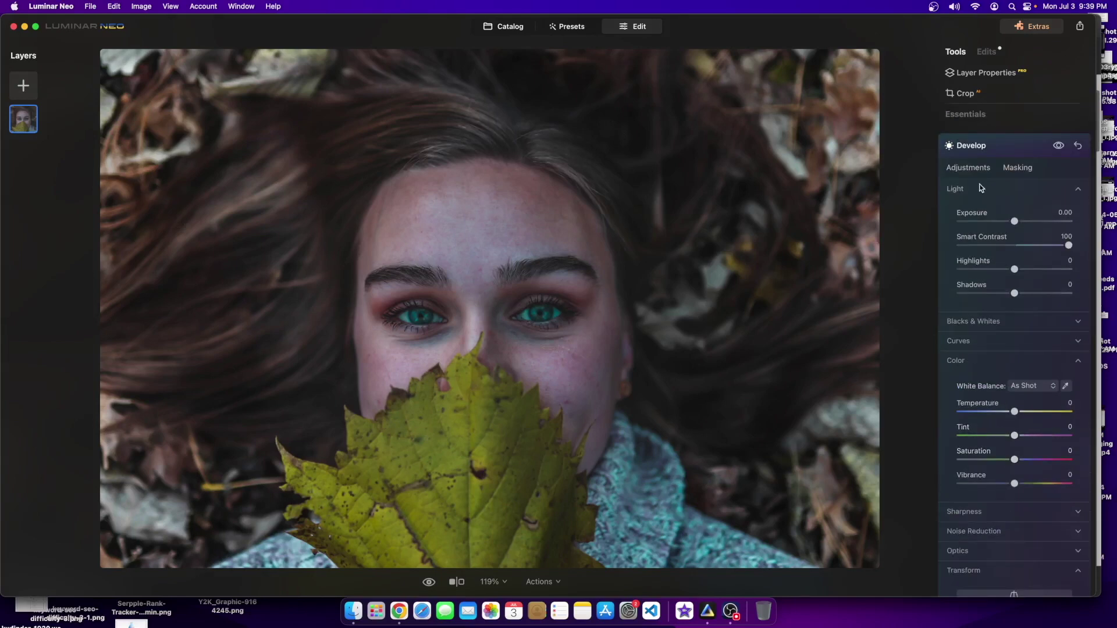
Brush a Develop mask over the leaf, then return to the Develop adjustment settings
click(1026, 149)
click(987, 135)
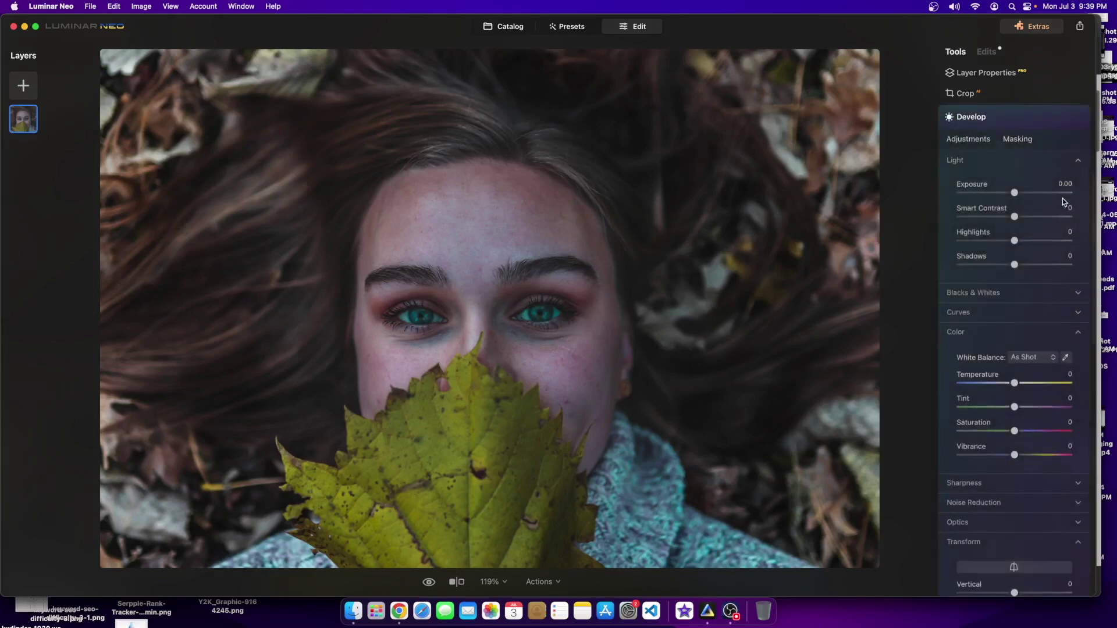
click(1033, 138)
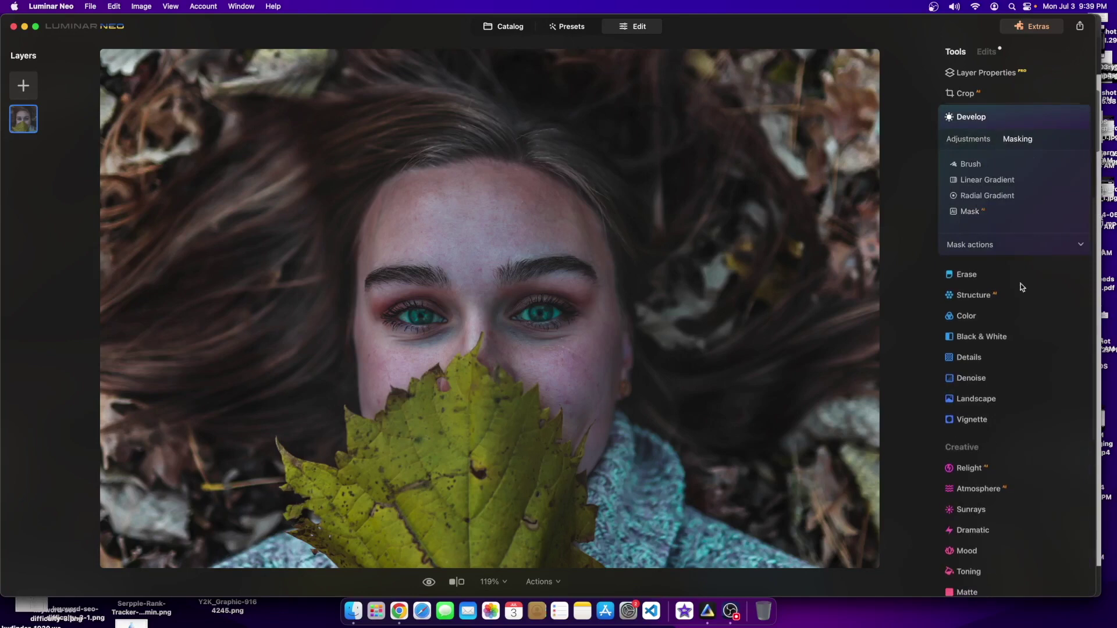
click(984, 164)
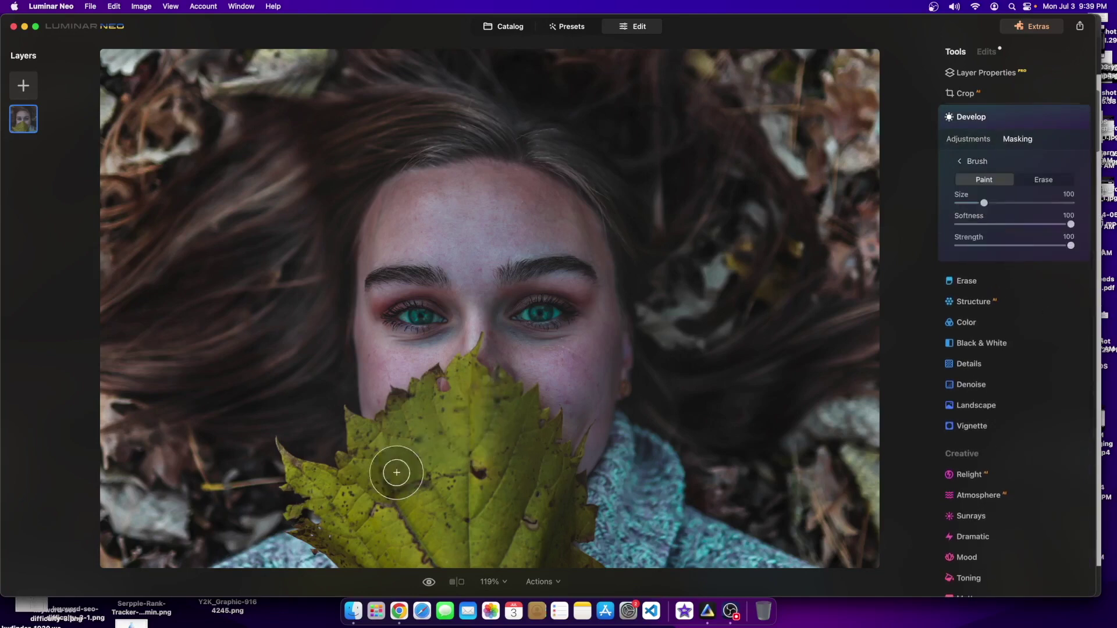
mouse_move(437, 465)
mouse_down()
mouse_move(451, 442)
mouse_move(471, 454)
mouse_move(473, 419)
mouse_move(502, 492)
mouse_move(456, 544)
mouse_move(372, 541)
mouse_move(326, 497)
mouse_move(354, 534)
mouse_move(484, 562)
mouse_move(568, 564)
mouse_move(521, 521)
mouse_move(491, 526)
mouse_move(437, 475)
mouse_move(365, 466)
mouse_move(434, 417)
mouse_move(416, 405)
mouse_move(460, 411)
mouse_move(519, 444)
mouse_move(571, 516)
mouse_move(546, 463)
mouse_move(625, 422)
mouse_up()
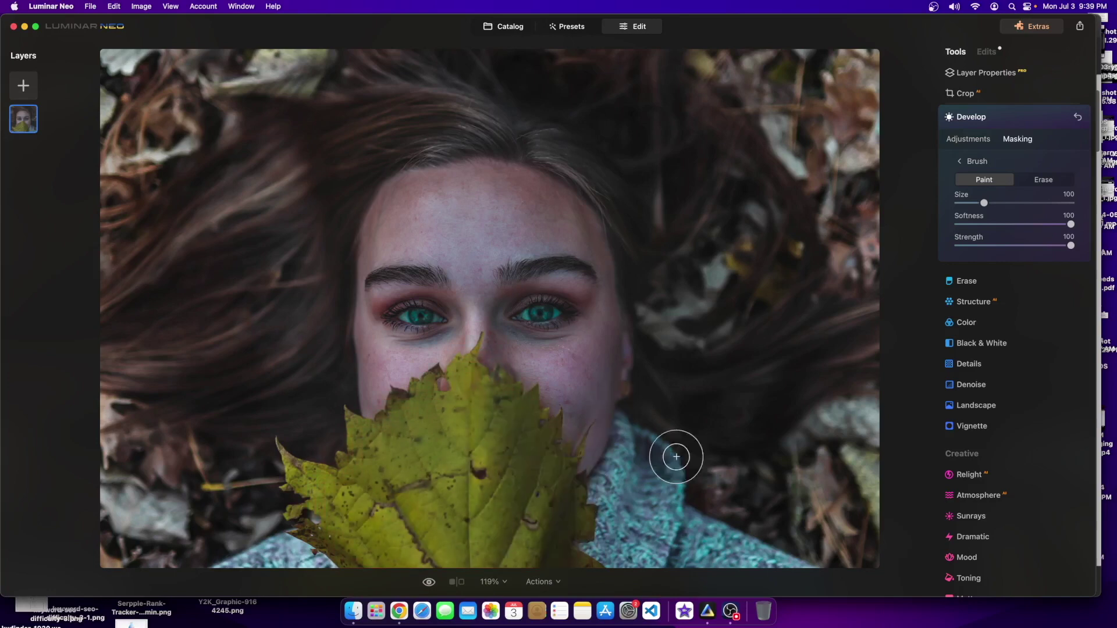
click(969, 137)
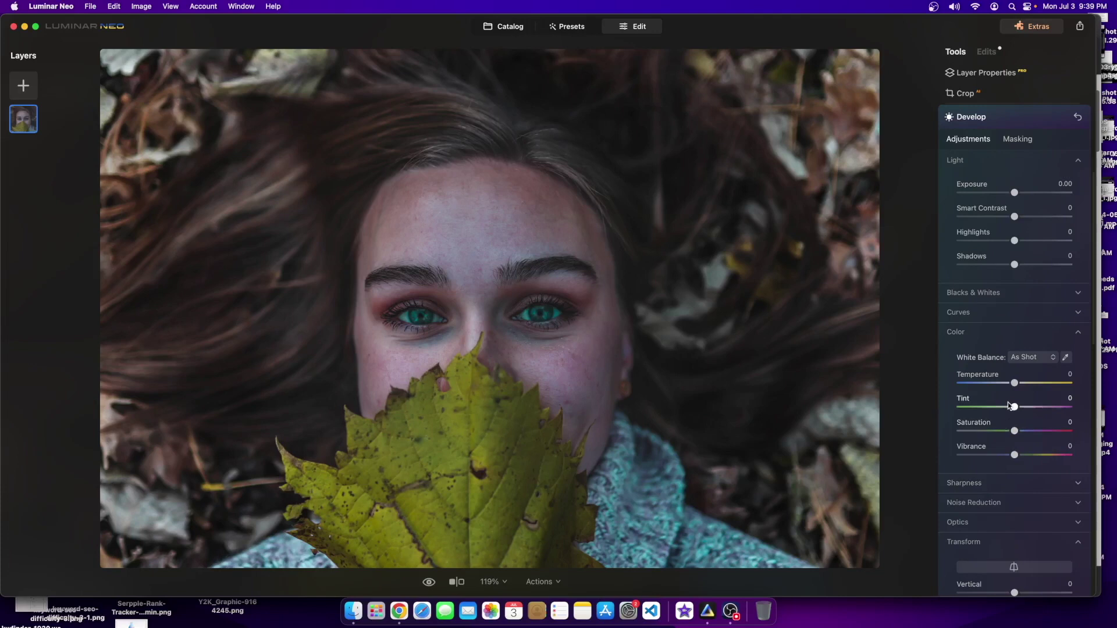
On the leaf mask, set Develop Color Tint -69, Saturation 42 and Vibrance 95
drag(1012, 407, 853, 412)
drag(969, 408, 1080, 417)
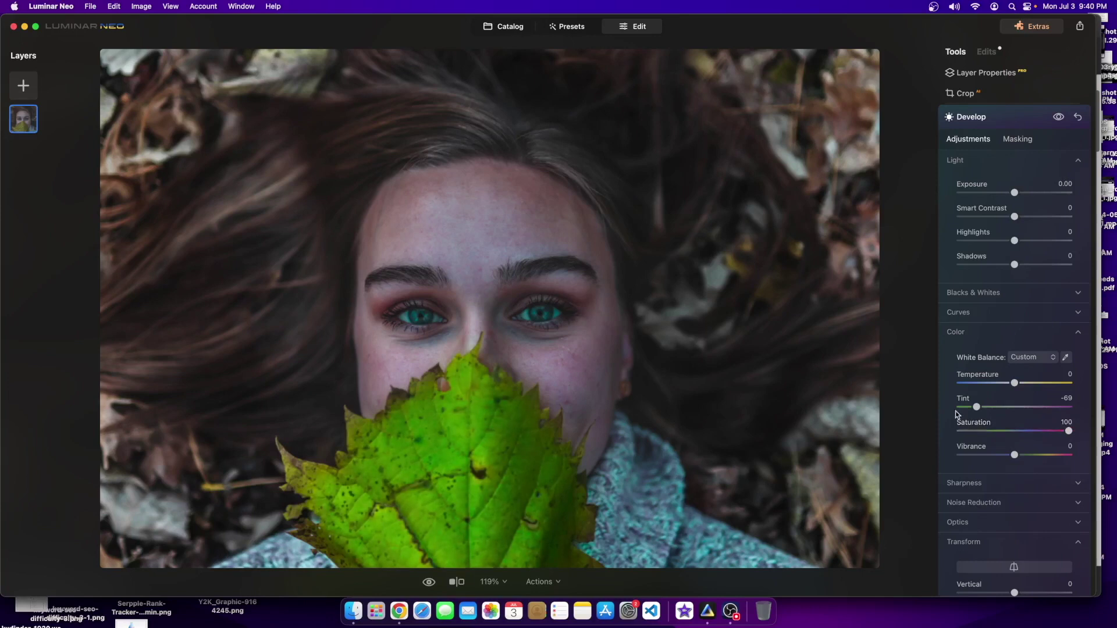
scroll(518, 454, down, 5)
scroll(518, 453, up, 3)
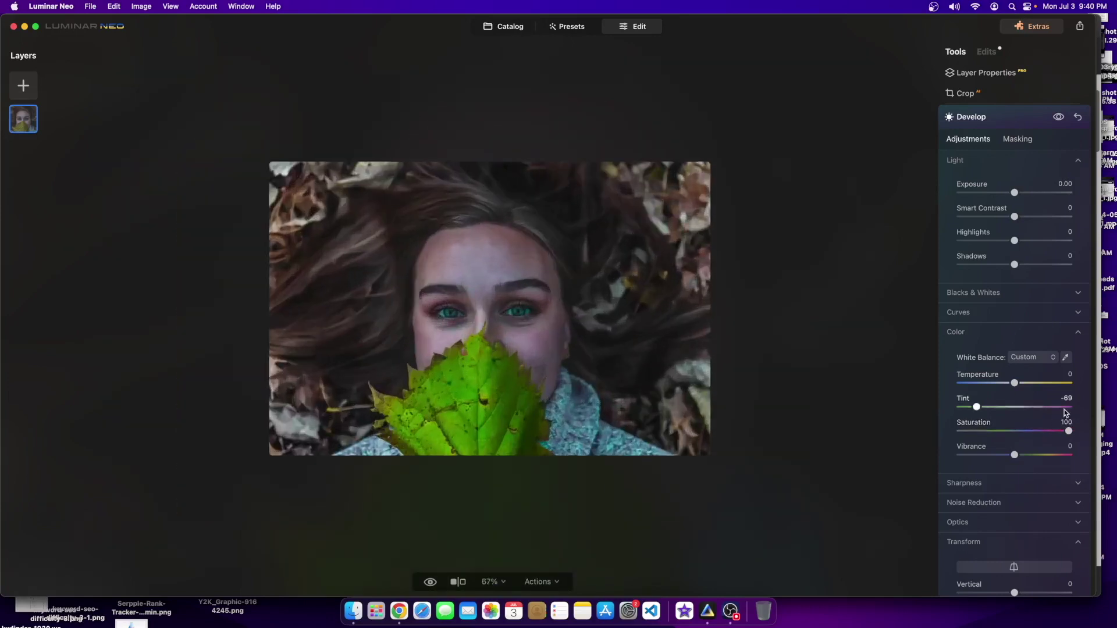
drag(1057, 431, 1035, 432)
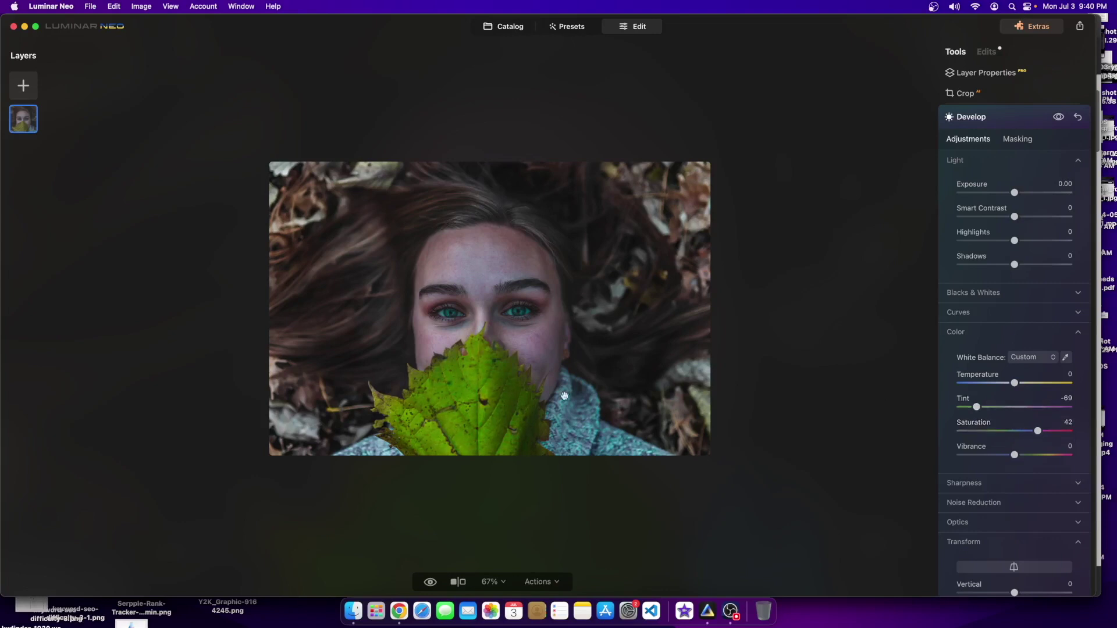
drag(1019, 456, 1070, 458)
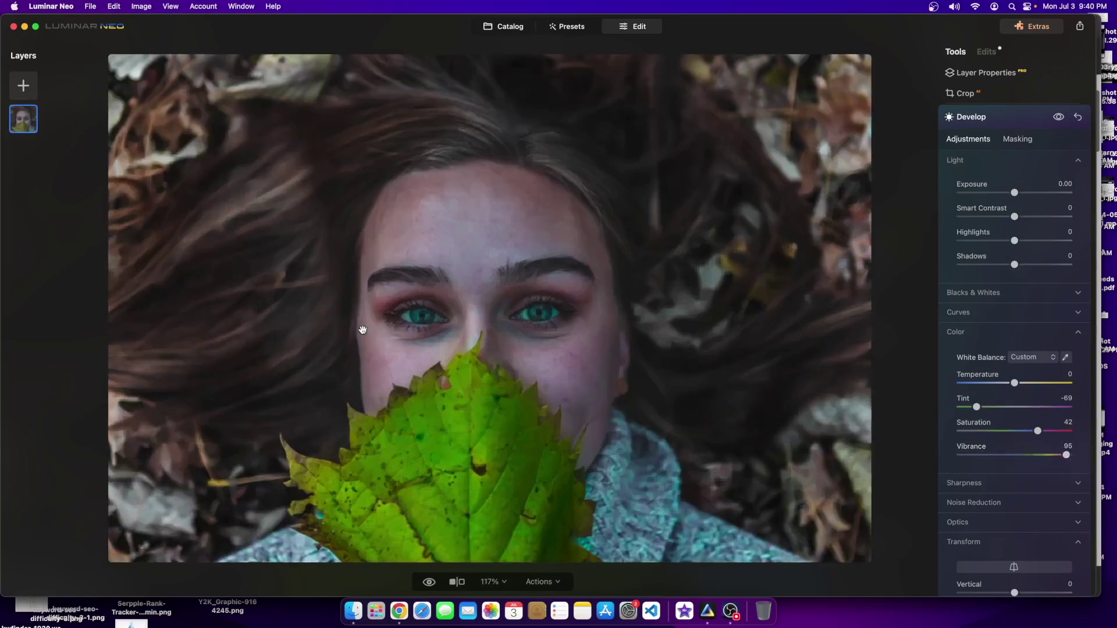
key(super+equal)
key(super+equal)
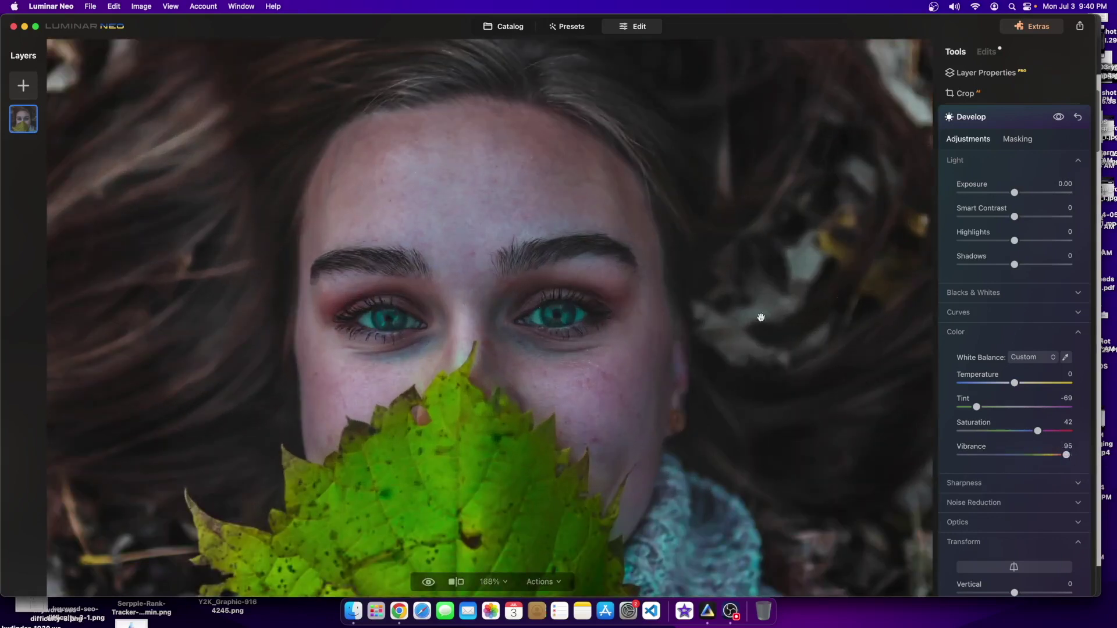
click(1009, 115)
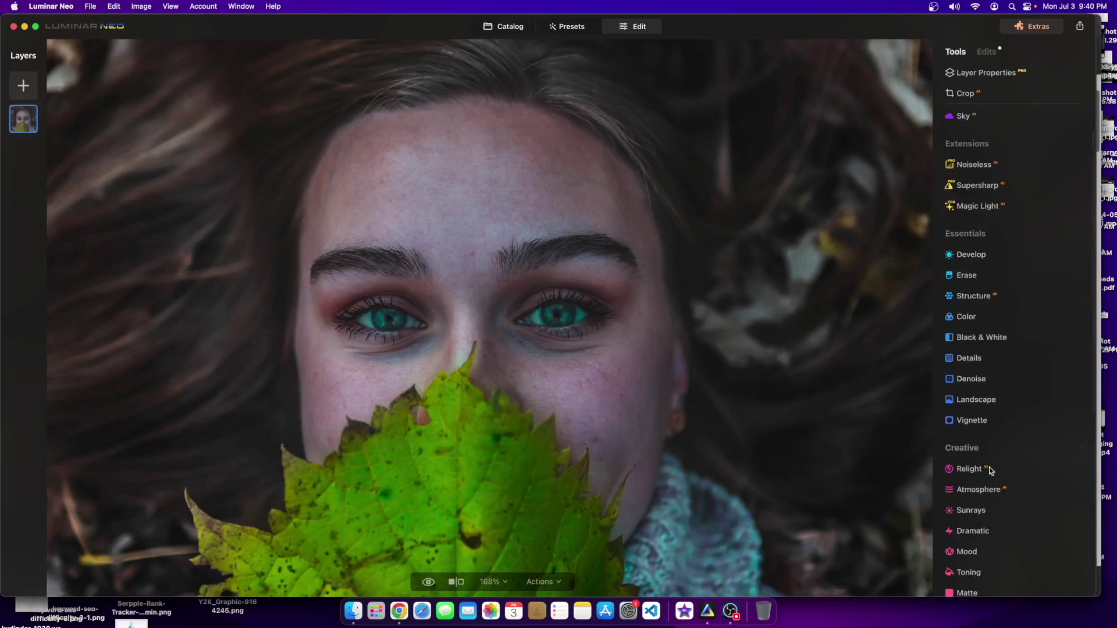
Add Relight with Brightness Near 100 and Brightness Far 56
key(super+minus)
click(991, 470)
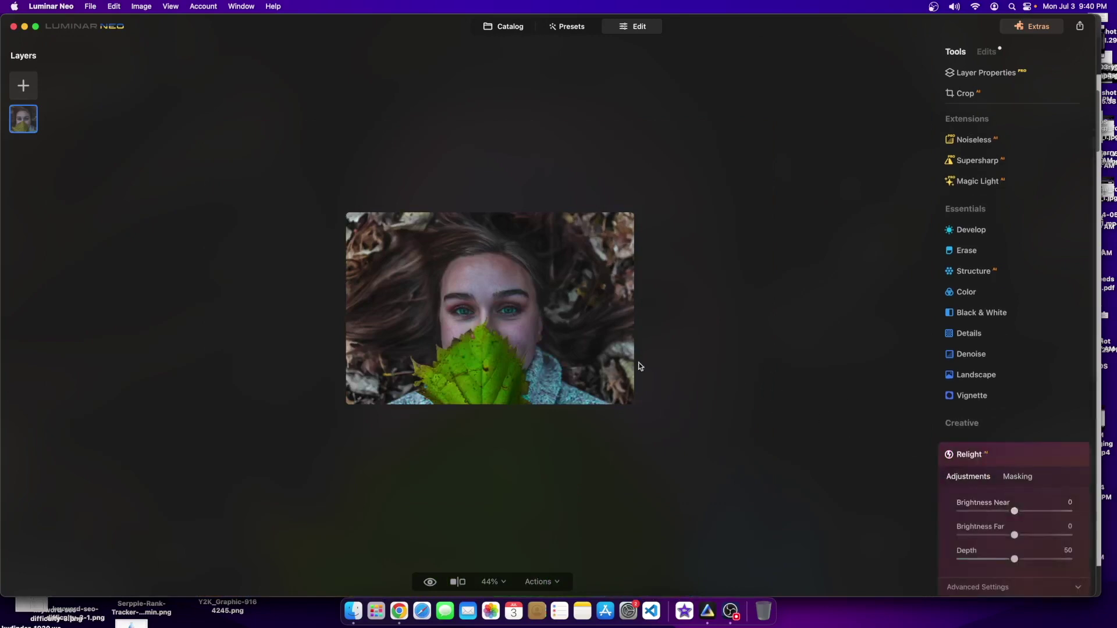
key(super+0)
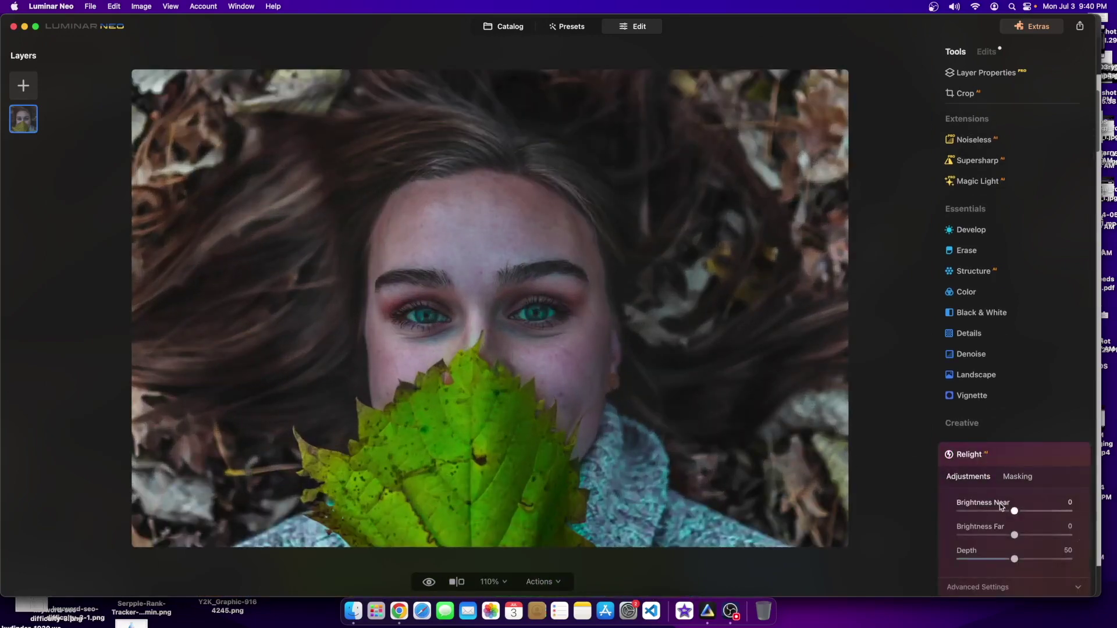
scroll(1001, 501, down, 3)
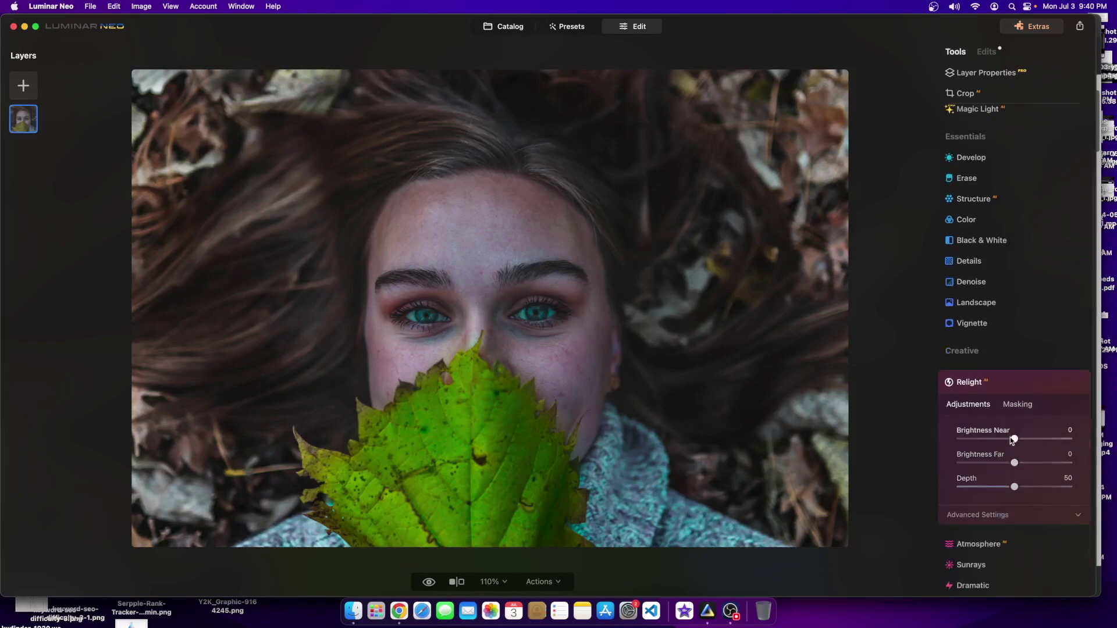
drag(1013, 440, 1070, 440)
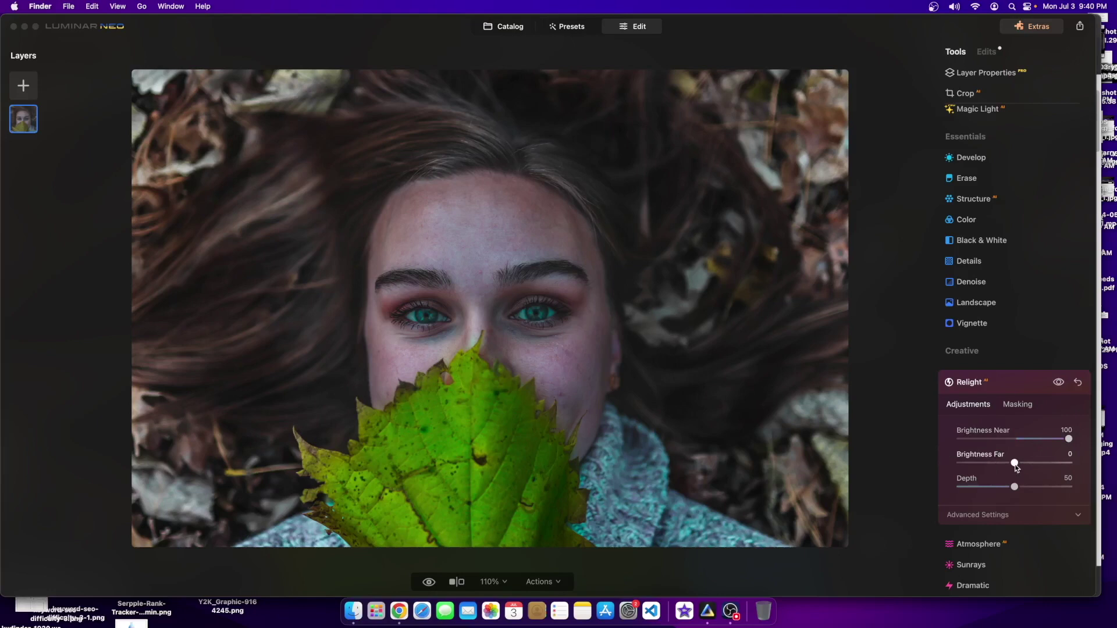
drag(1015, 463, 1043, 488)
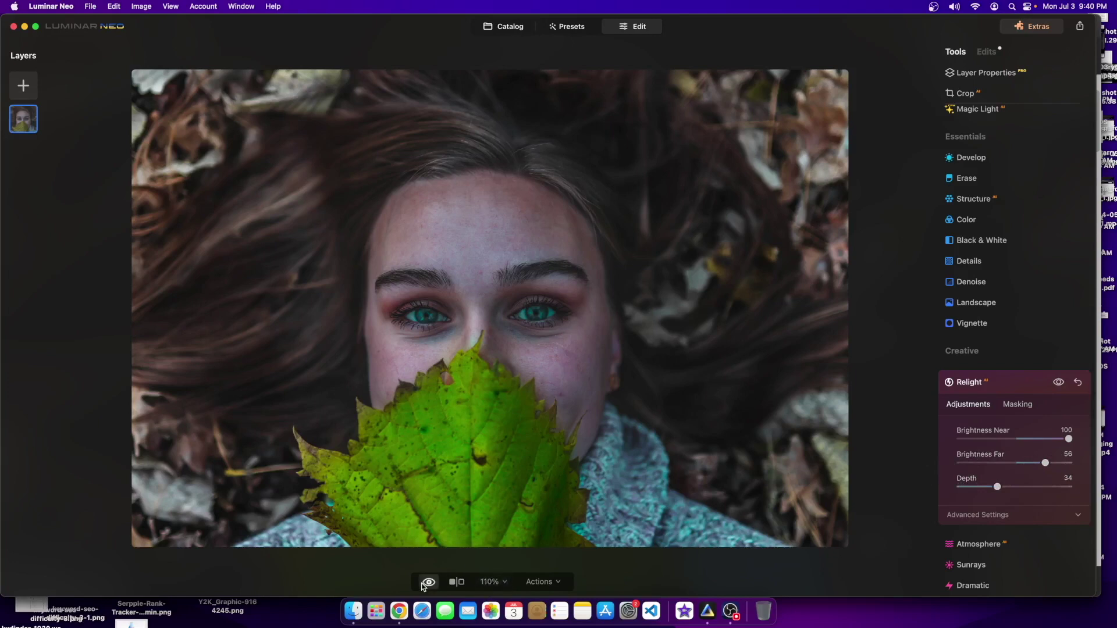
Compare the relit portrait with the unedited original twice, ending on the edited version
click(429, 583)
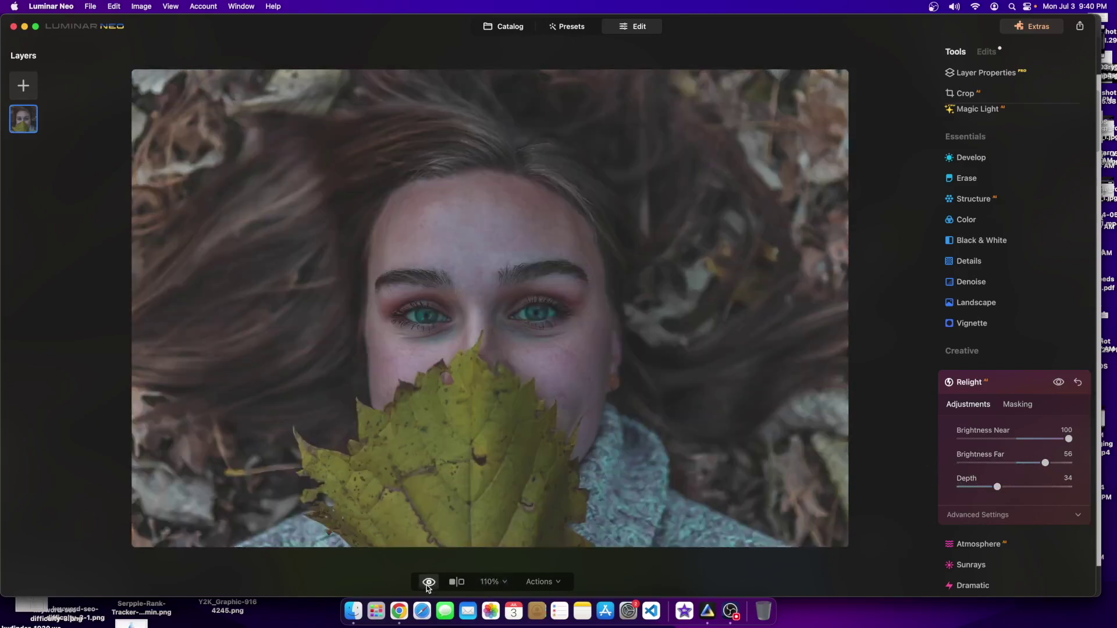
click(429, 583)
click(429, 583)
click(429, 583)
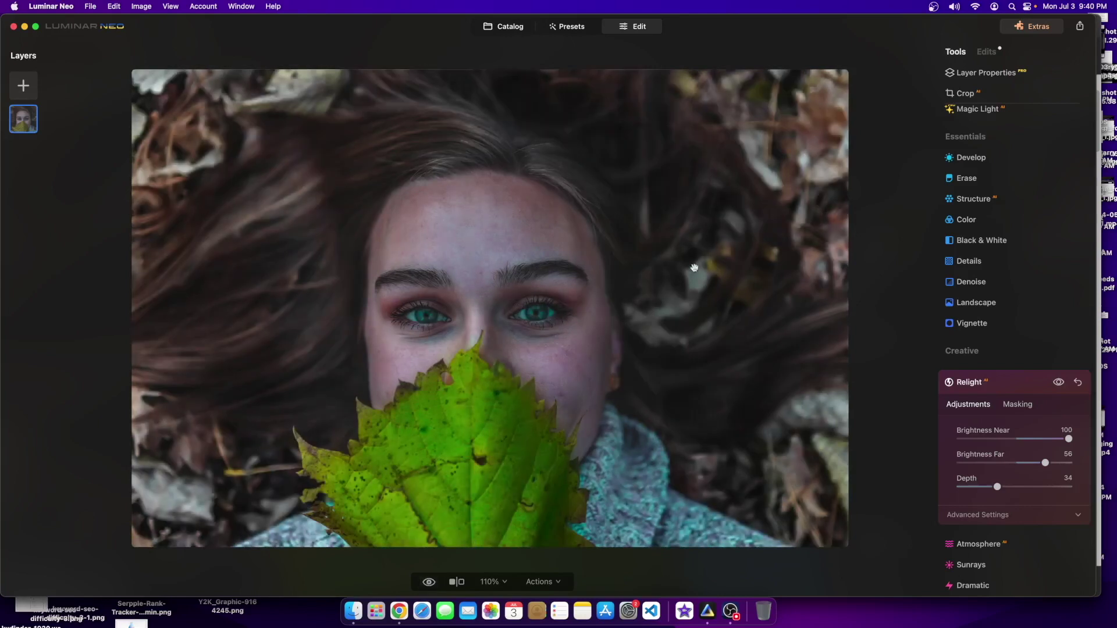
scroll(1001, 335, down, 2)
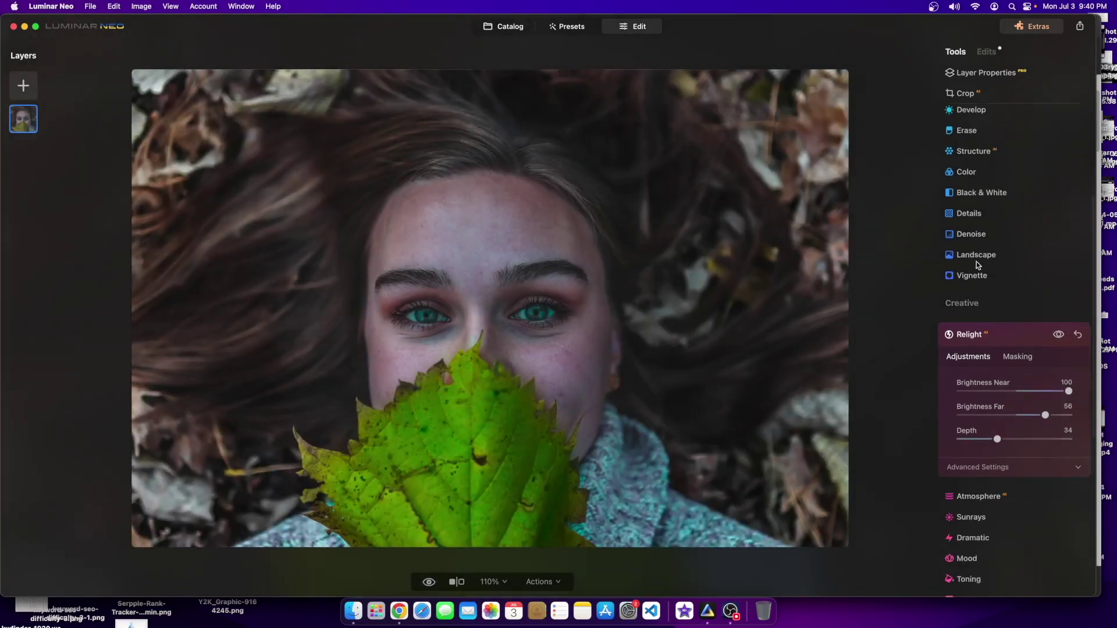
scroll(698, 329, up, 3)
Lower Relight Brightness Near to 25 and compare it against the original
scroll(619, 335, down, 5)
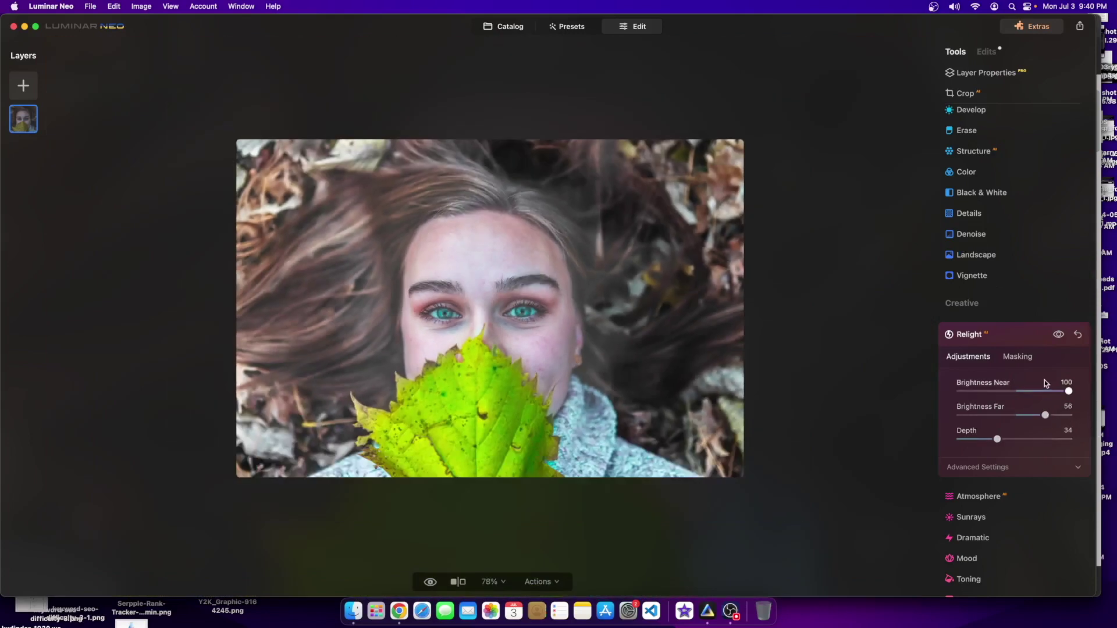
drag(1059, 394, 1030, 398)
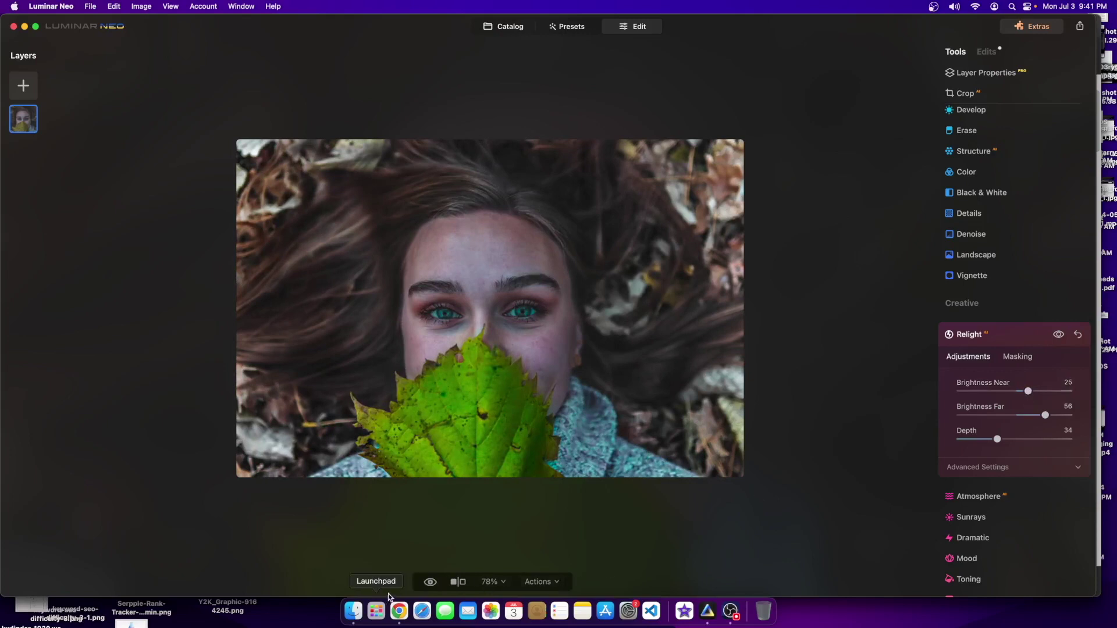
click(430, 582)
click(430, 583)
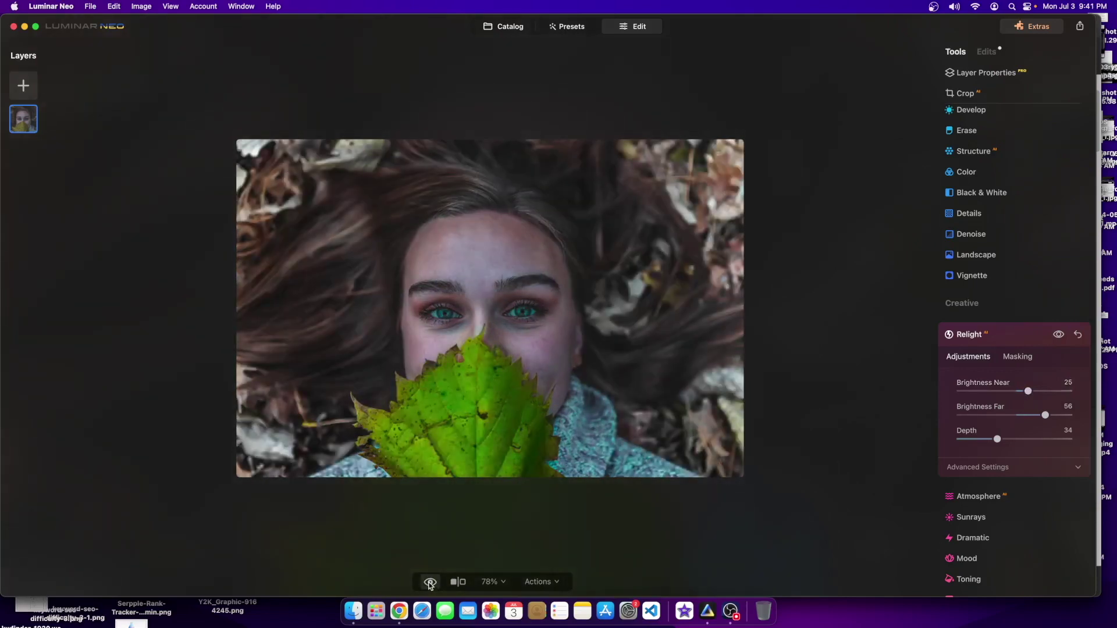
click(431, 583)
click(431, 583)
Reduce the Relight Depth to 14
drag(1017, 441, 982, 442)
scroll(507, 349, down, 2)
scroll(509, 350, up, 5)
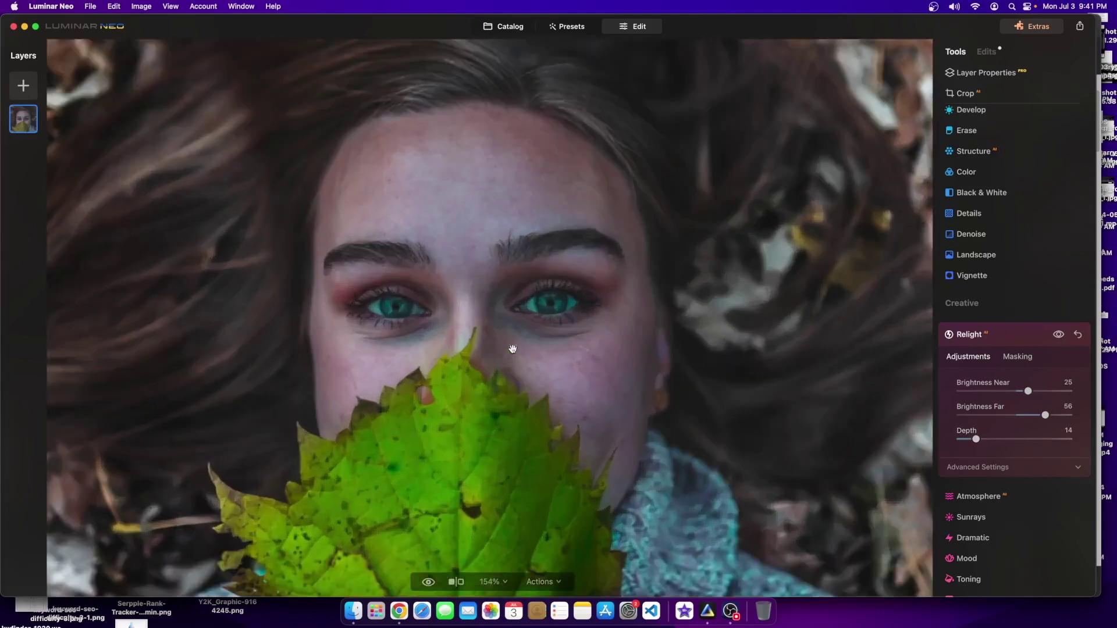
scroll(483, 341, down, 2)
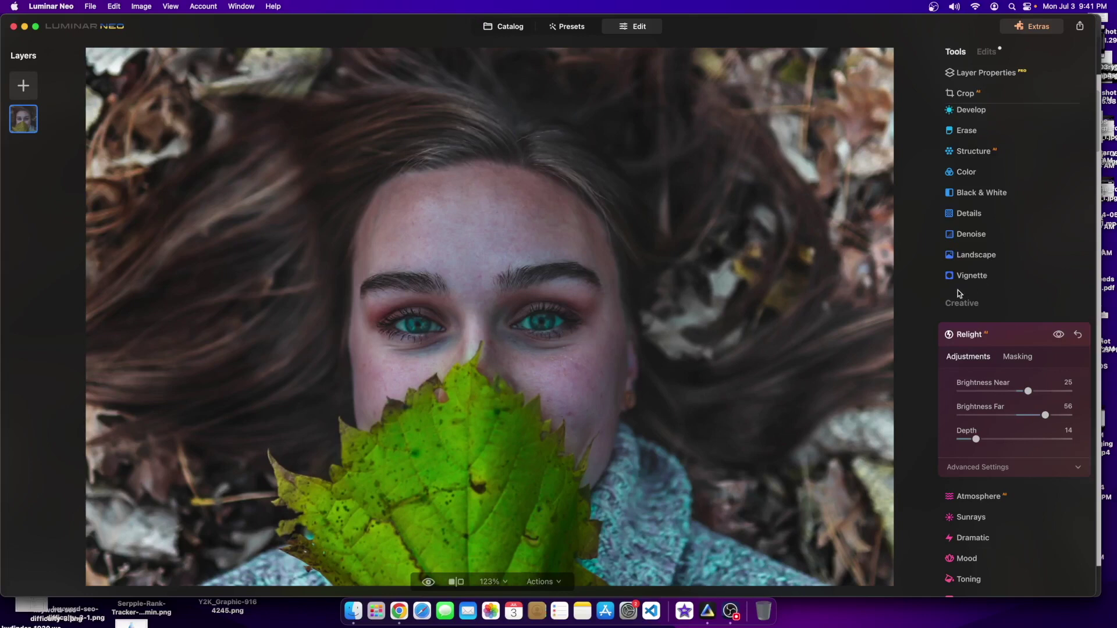
scroll(643, 351, down, 3)
Darken the portrait's edges with a Vignette Amount of -76
scroll(811, 347, up, 2)
click(1001, 279)
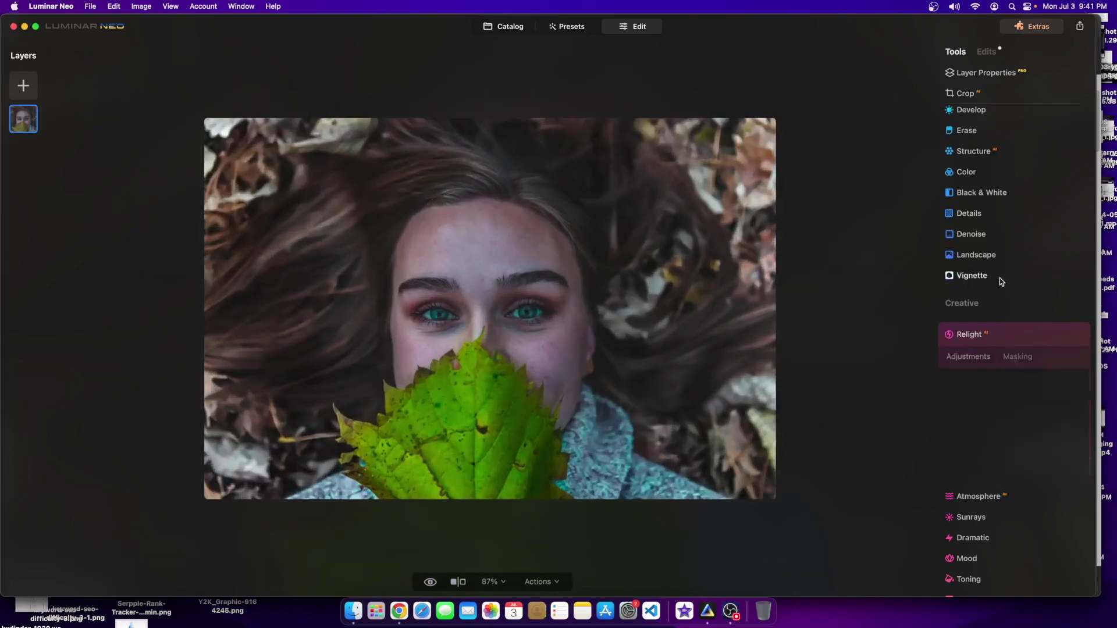
drag(1015, 340, 967, 345)
Apply the Dramatic effect at an Amount of 52
scroll(1000, 326, down, 2)
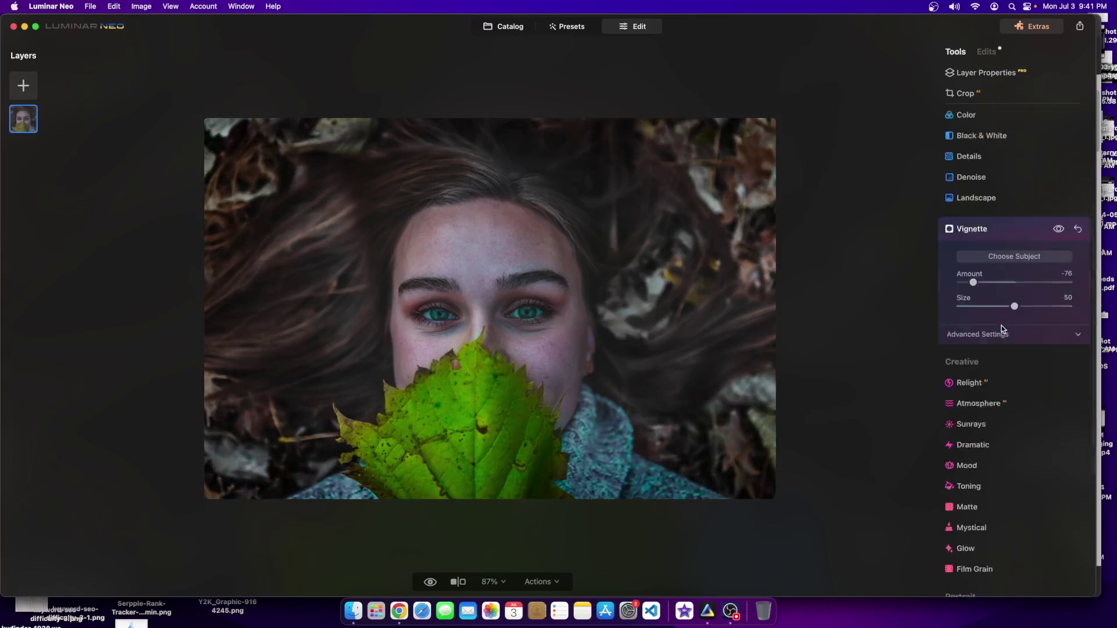
scroll(1001, 326, down, 2)
click(980, 385)
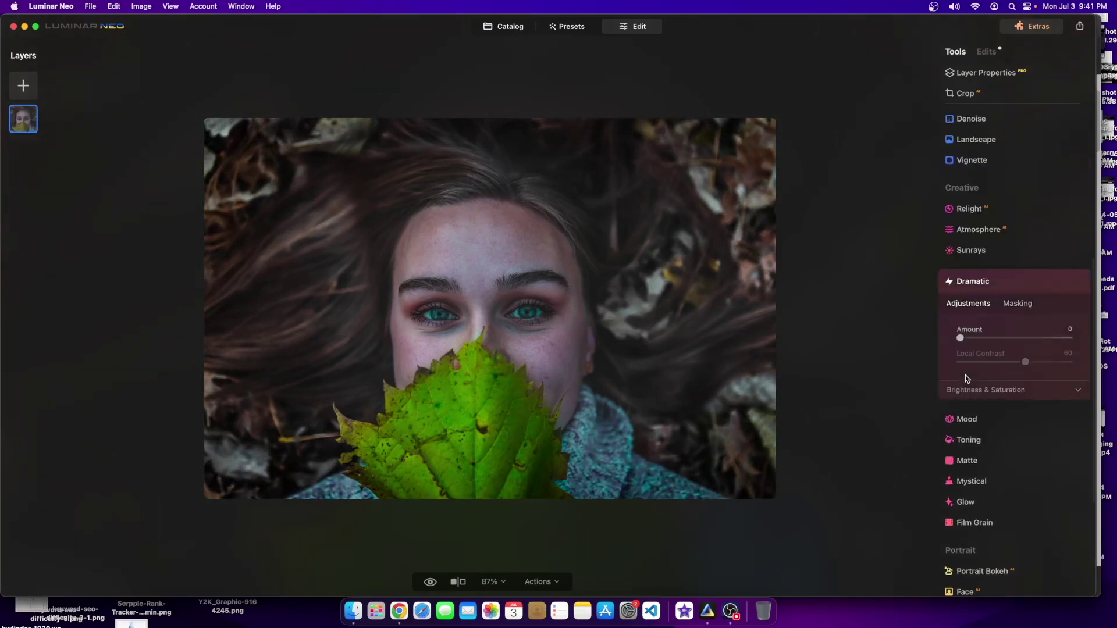
drag(963, 339, 837, 348)
Add a Soft Focus glow with Amount 81
click(966, 504)
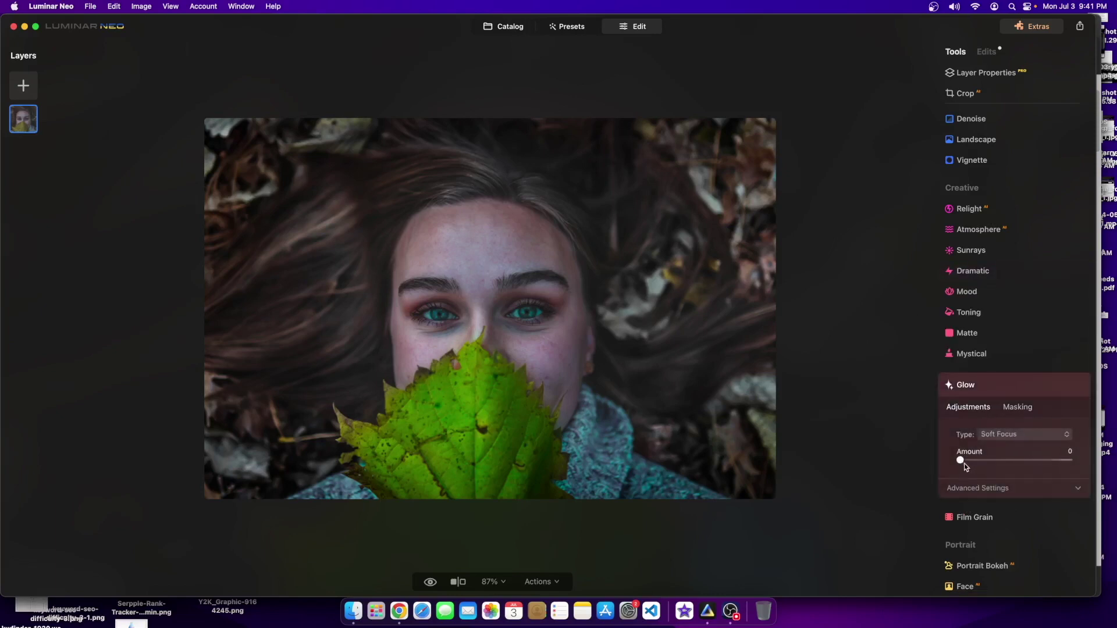
drag(965, 463, 843, 456)
scroll(995, 424, down, 5)
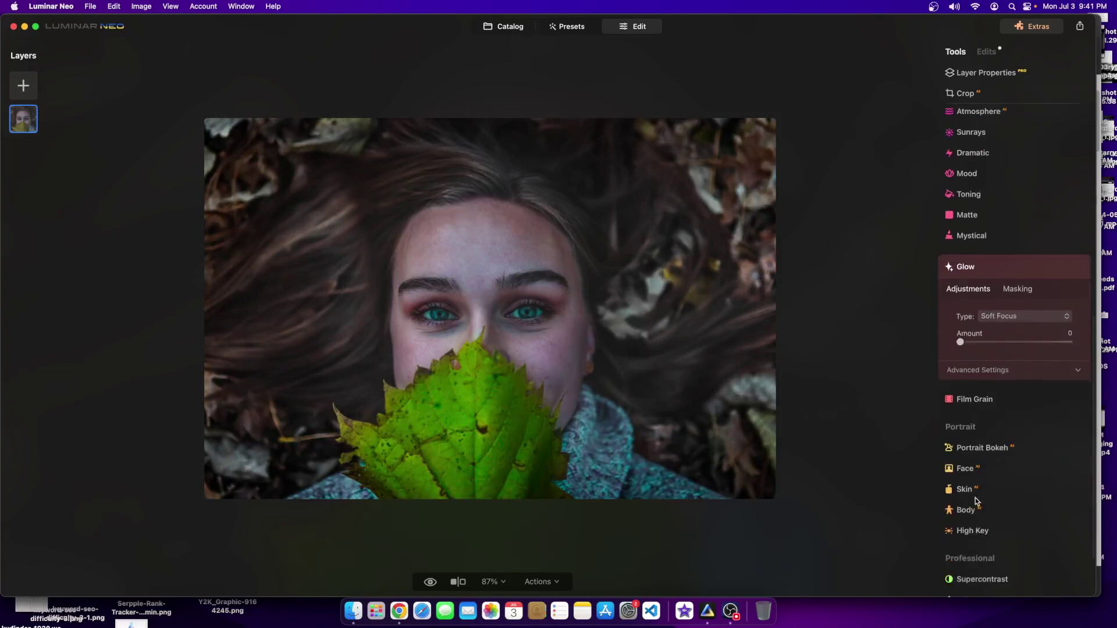
Push Slim Face to maximum in the Face tool and compare it with the original
click(973, 447)
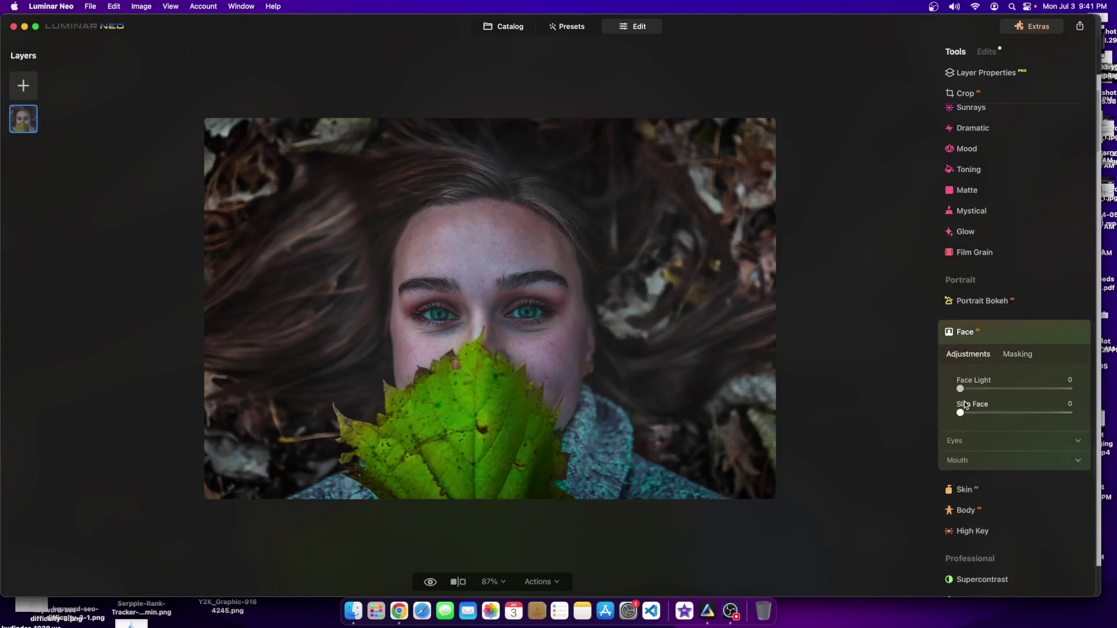
drag(965, 411, 1069, 412)
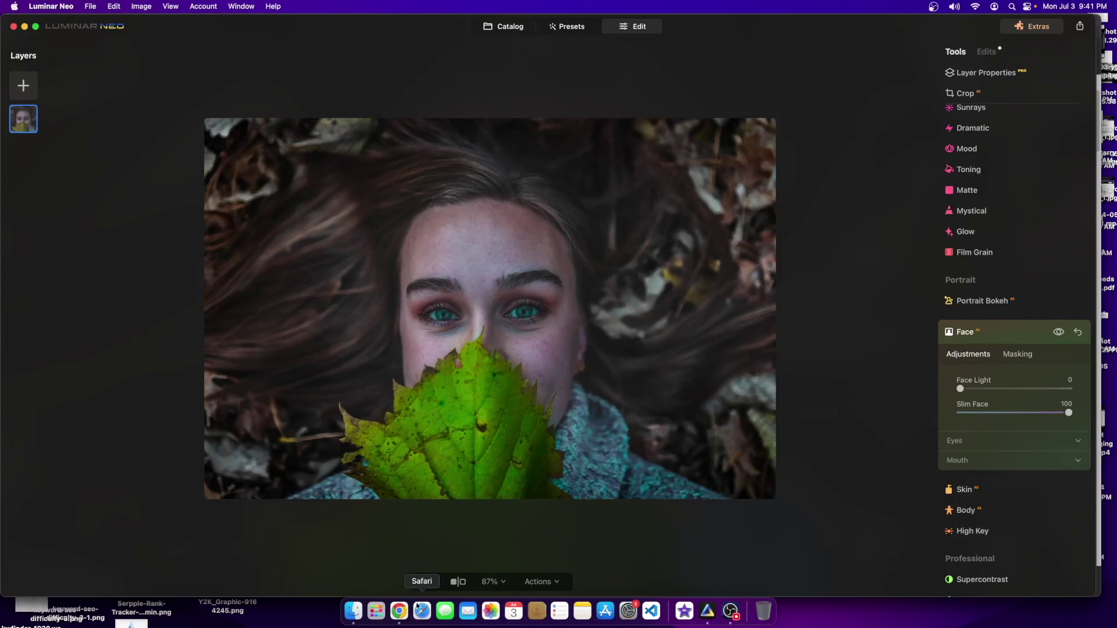
click(431, 582)
click(431, 583)
click(1032, 342)
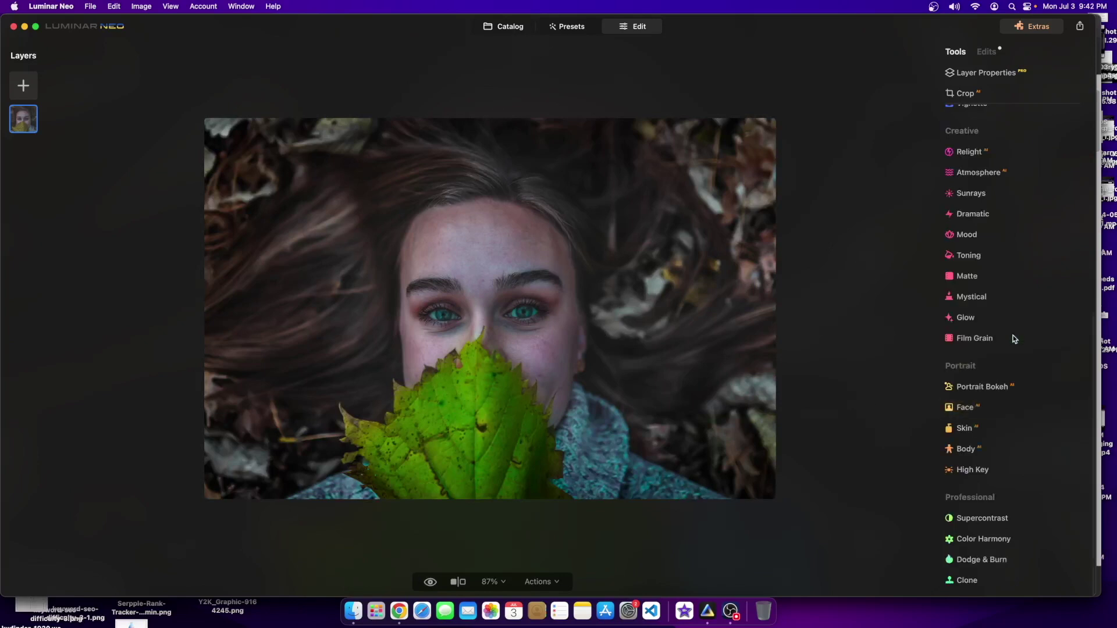
Set Slim Face to 66 and Face Light to 11, checking against the original
click(972, 410)
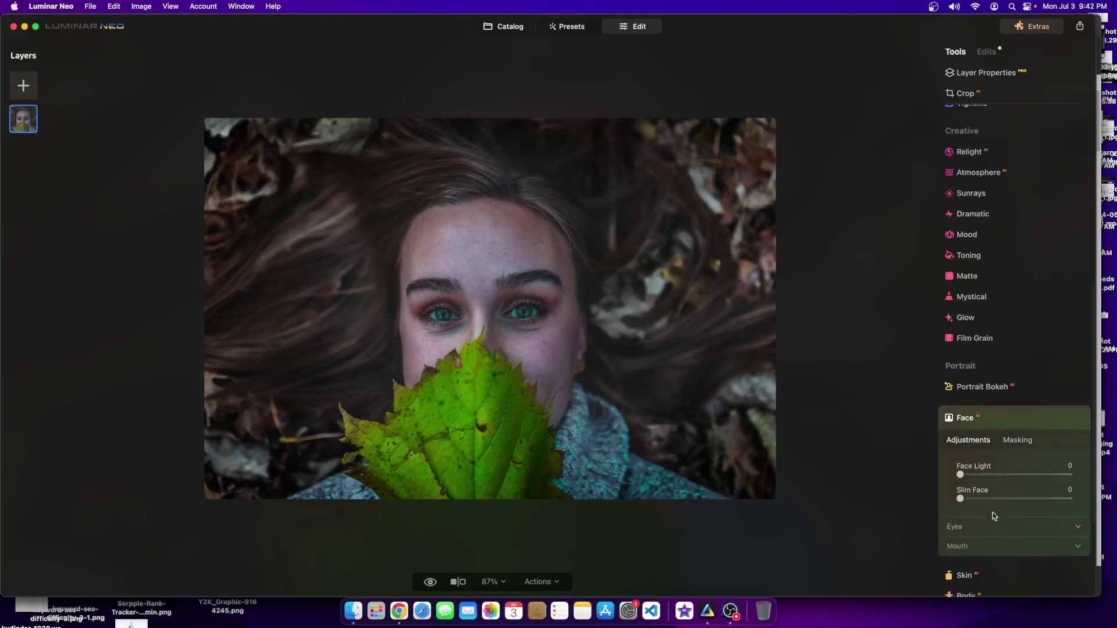
drag(962, 499, 1008, 498)
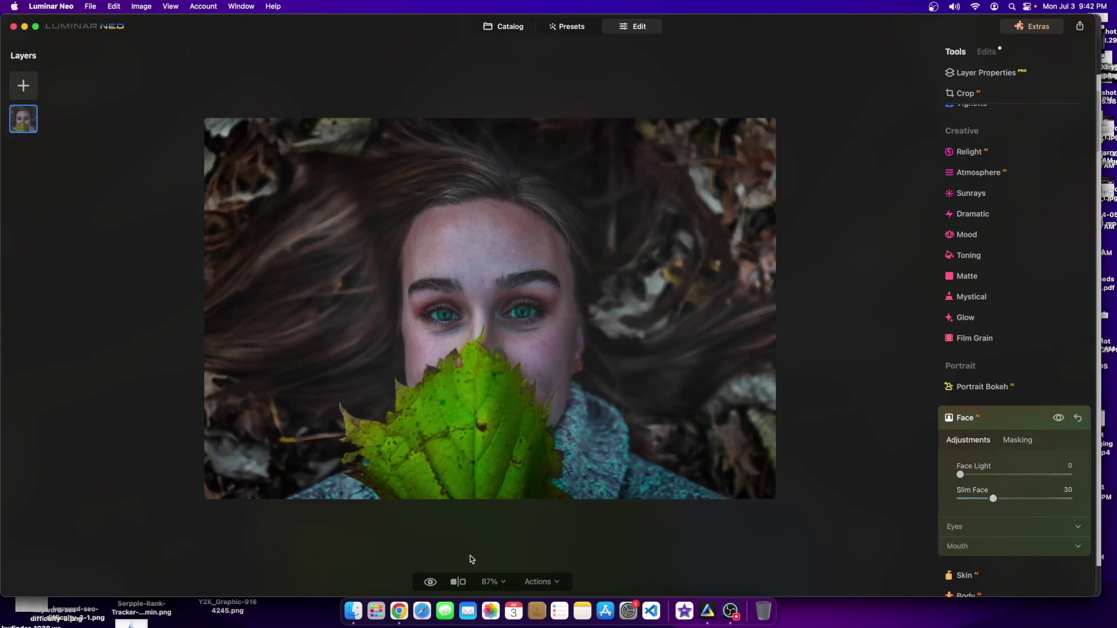
click(428, 582)
click(428, 582)
drag(994, 499, 1035, 501)
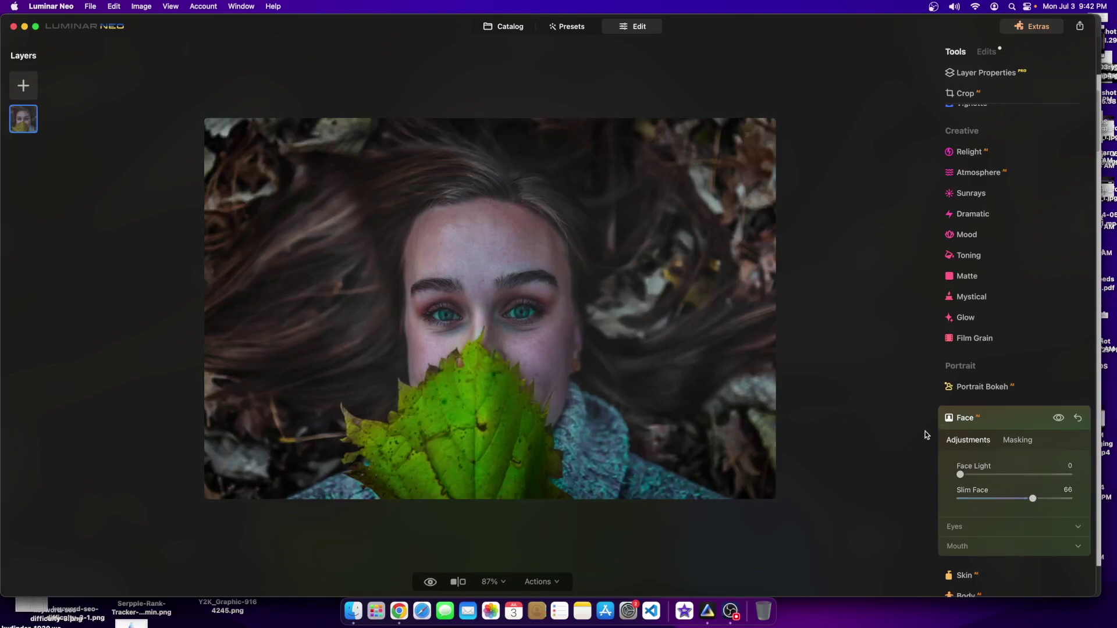
mouse_move(965, 476)
mouse_down()
mouse_move(1067, 475)
mouse_move(949, 471)
mouse_move(1000, 476)
mouse_move(973, 475)
mouse_up()
click(971, 526)
Set Dark Circles Removal to 100 and fit the whole photo back in view
scroll(972, 523, down, 6)
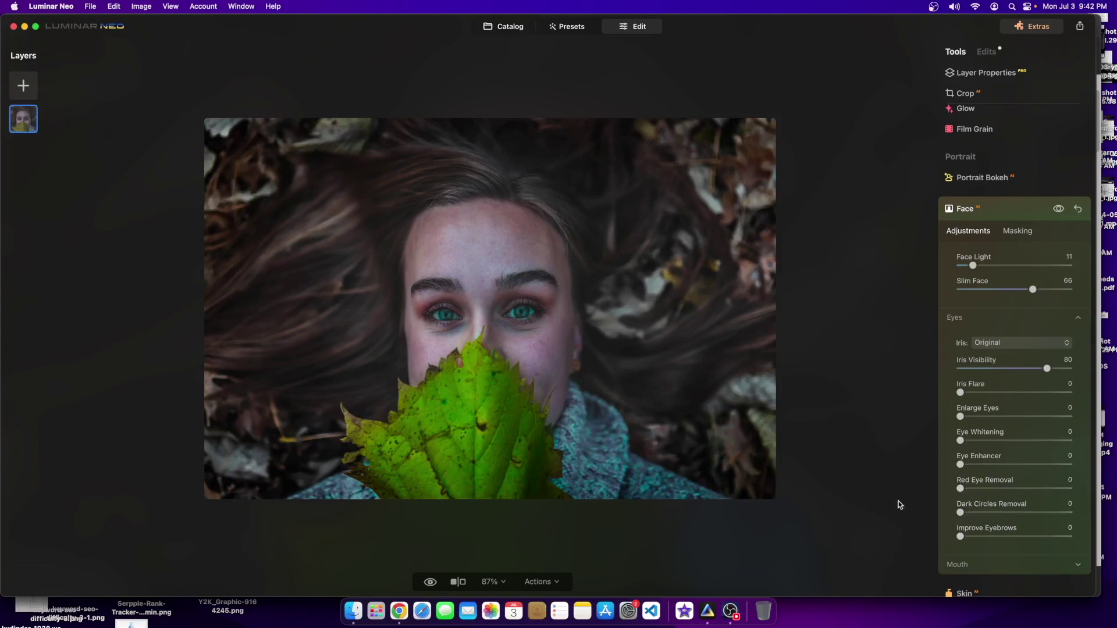
drag(960, 512, 1087, 496)
scroll(559, 339, up, 5)
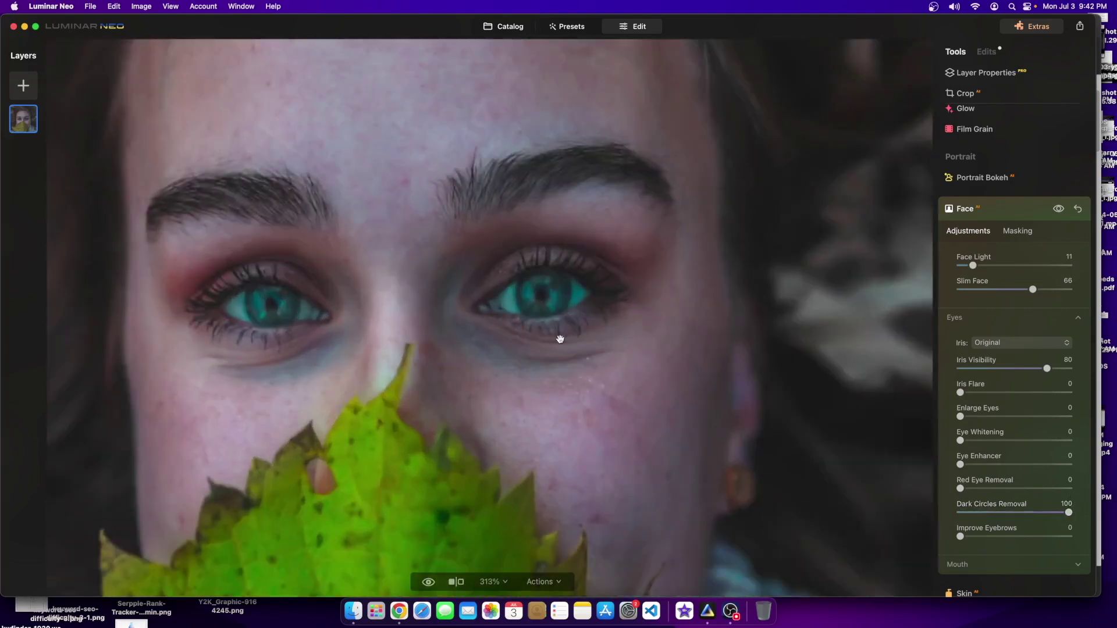
mouse_move(1069, 512)
mouse_down()
mouse_move(929, 520)
mouse_move(1069, 513)
mouse_move(822, 506)
mouse_move(1071, 506)
mouse_up()
double_click(439, 413)
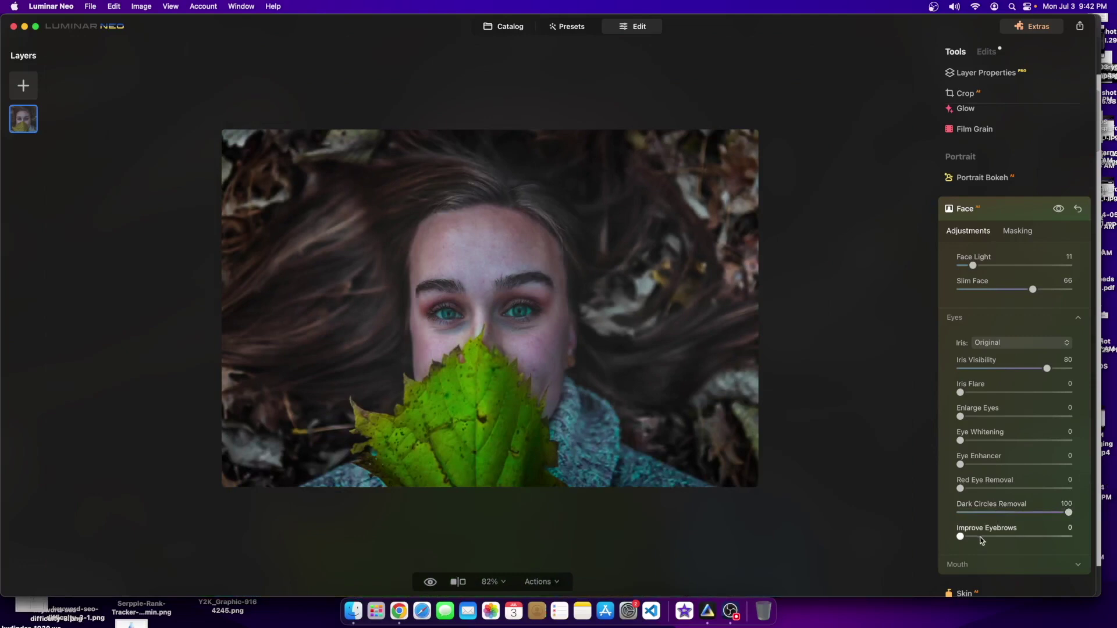
Try the Improve Eyebrows slider, then set Eye Enhancer to 100
drag(960, 536, 832, 543)
drag(1002, 540, 948, 541)
scroll(476, 352, down, 5)
scroll(530, 277, up, 5)
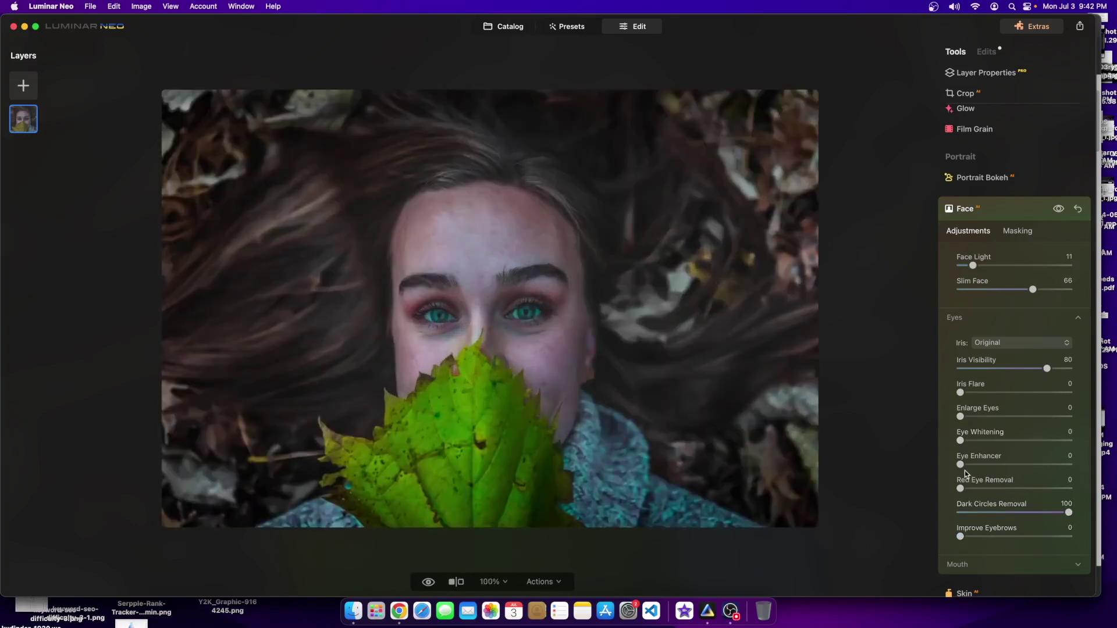
drag(961, 464, 1069, 465)
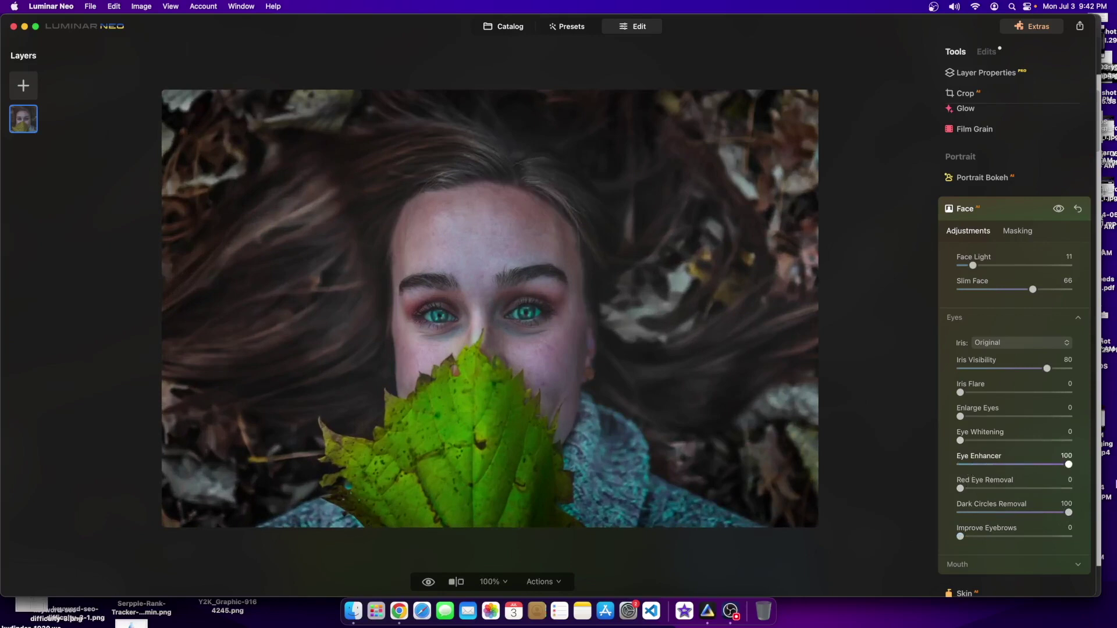
scroll(505, 327, up, 2)
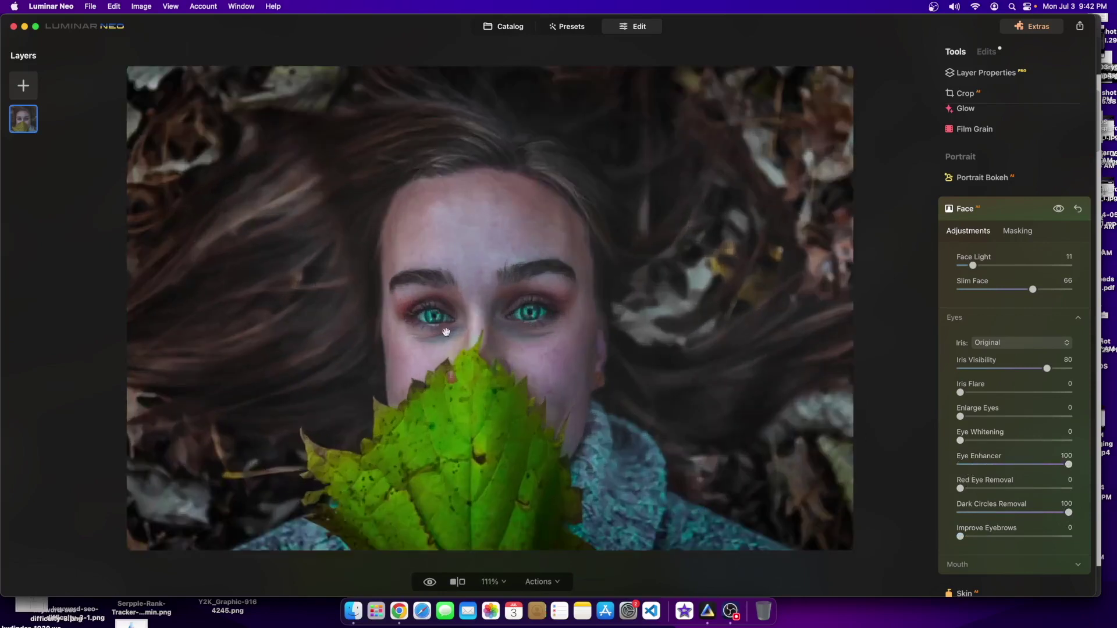
scroll(574, 412, down, 2)
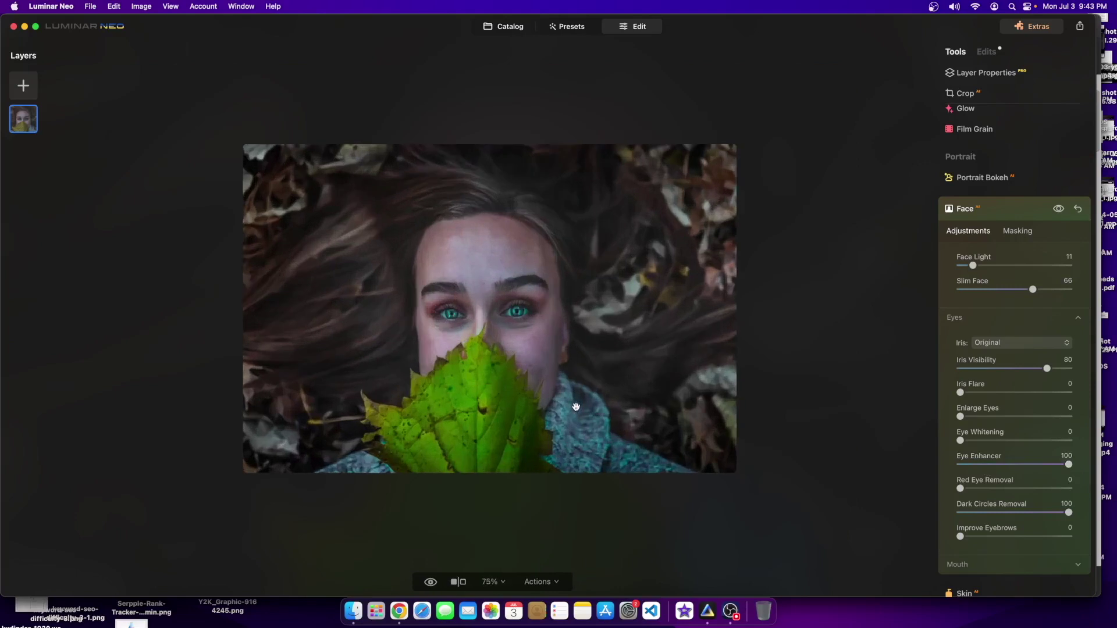
scroll(576, 406, up, 2)
Compare the edit with the original, lower Iris Visibility to 66, and return to the Catalog
click(429, 582)
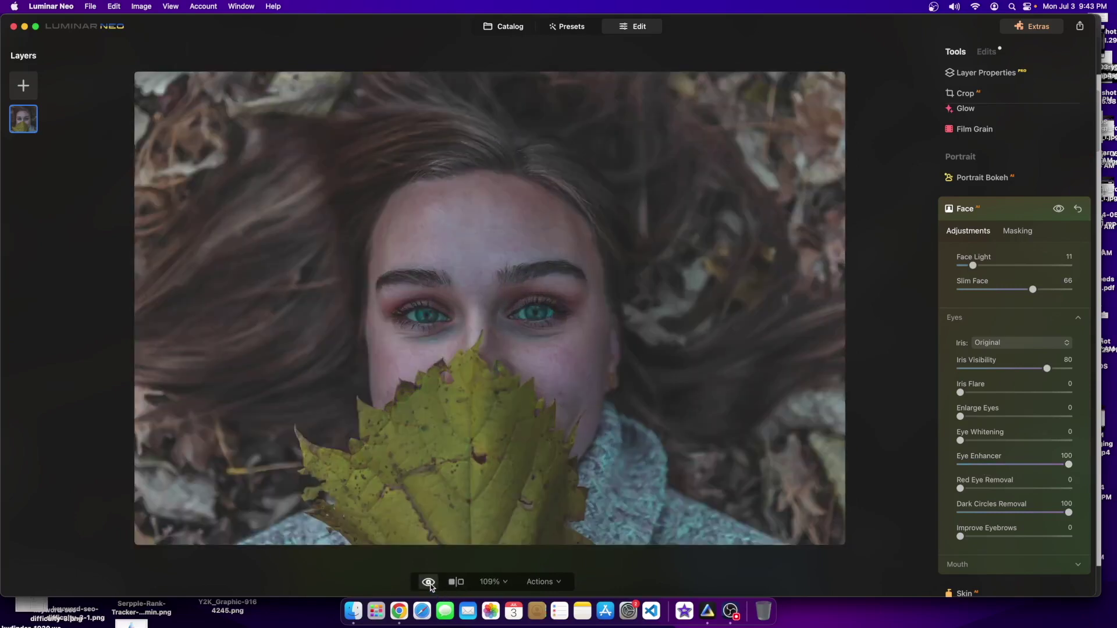
click(430, 584)
click(431, 584)
click(430, 584)
click(430, 584)
click(431, 584)
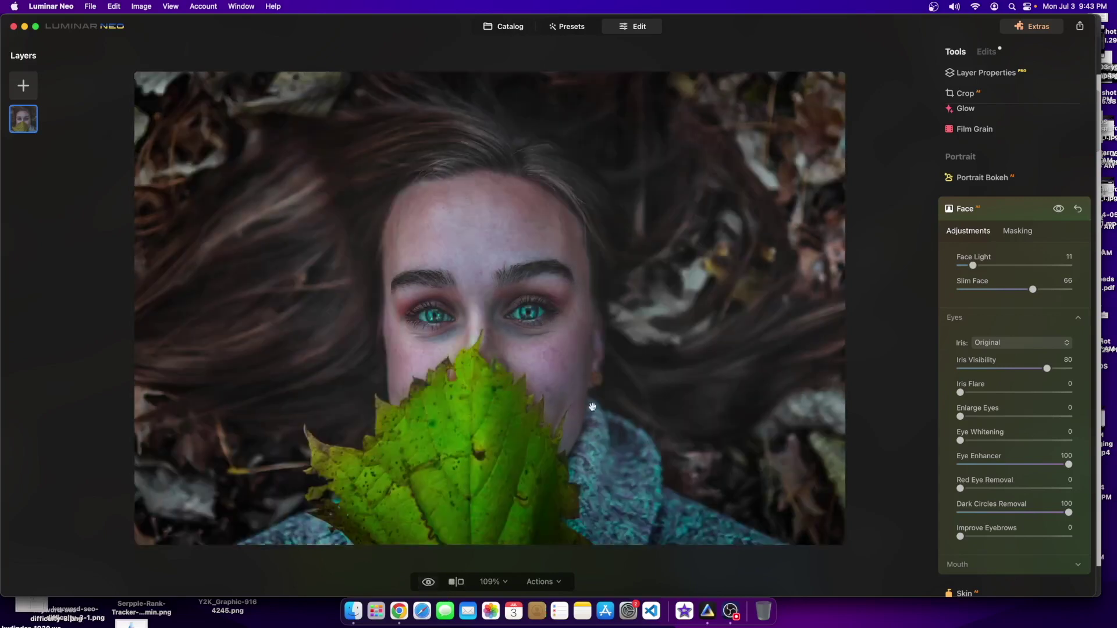
scroll(358, 384, down, 2)
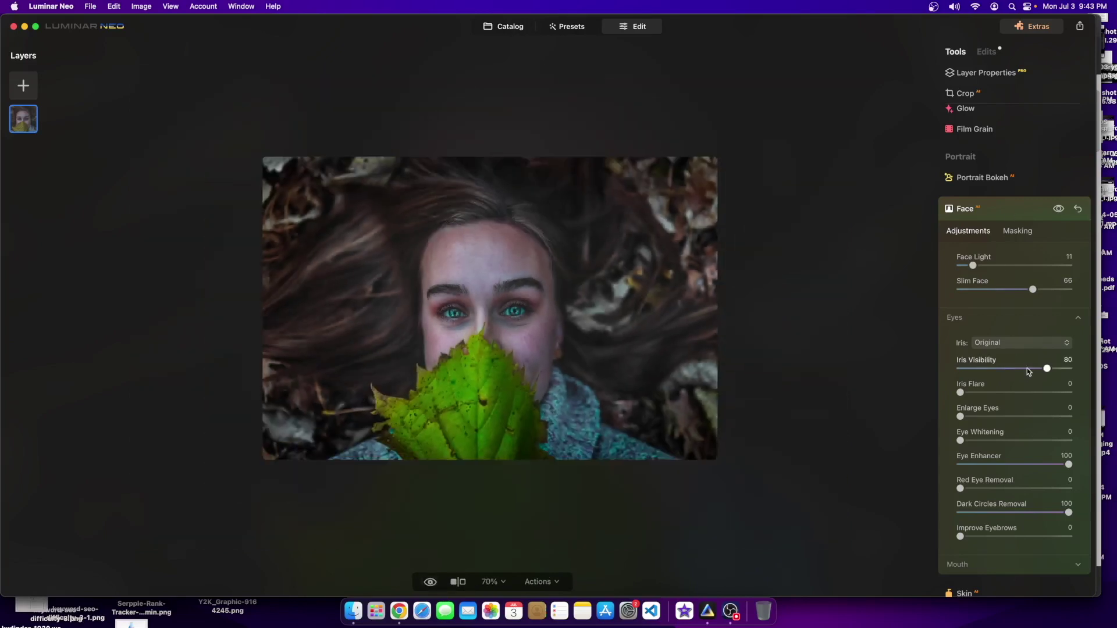
mouse_move(1029, 371)
mouse_down()
mouse_move(983, 372)
mouse_move(1029, 373)
mouse_up()
scroll(486, 321, down, 2)
scroll(482, 322, up, 3)
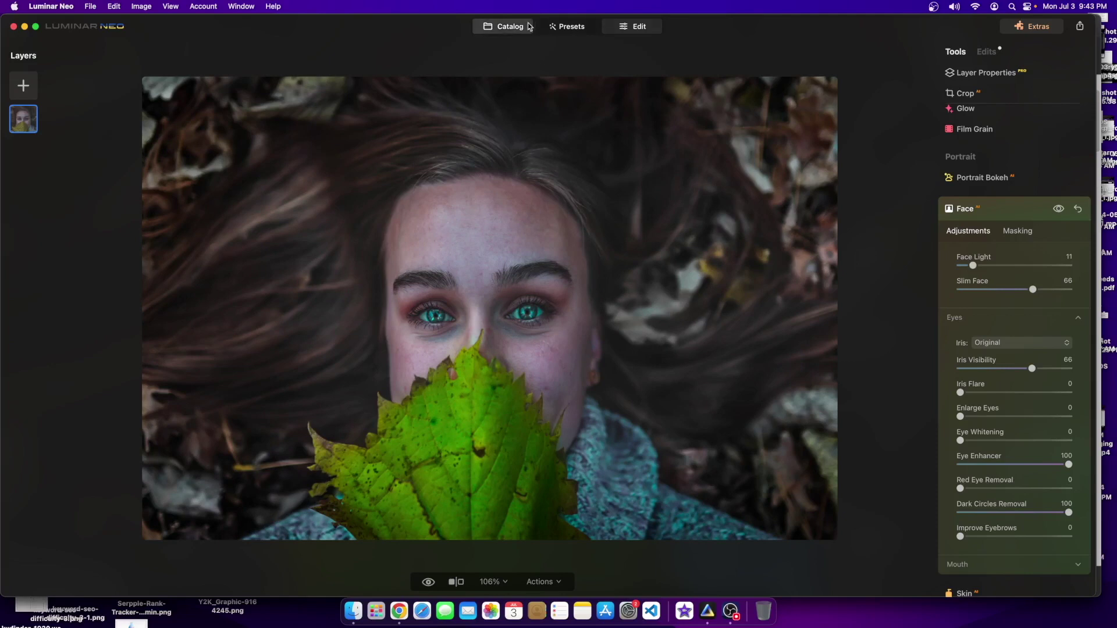
click(502, 27)
Open the unicorn illustration from the Catalog in the editor
scroll(235, 362, down, 4)
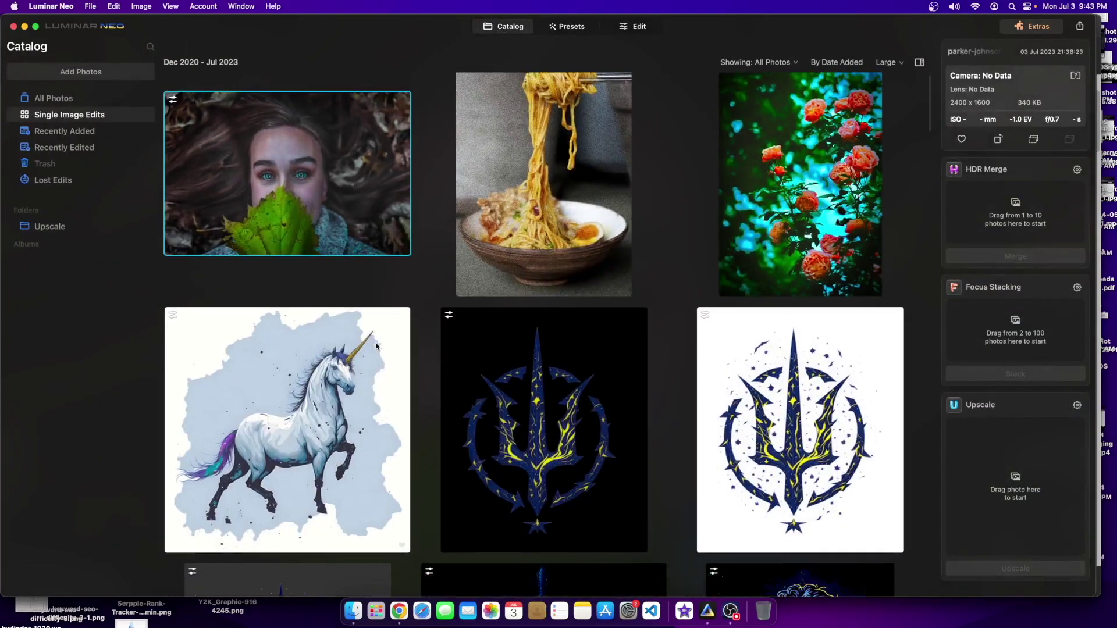
scroll(279, 297, down, 5)
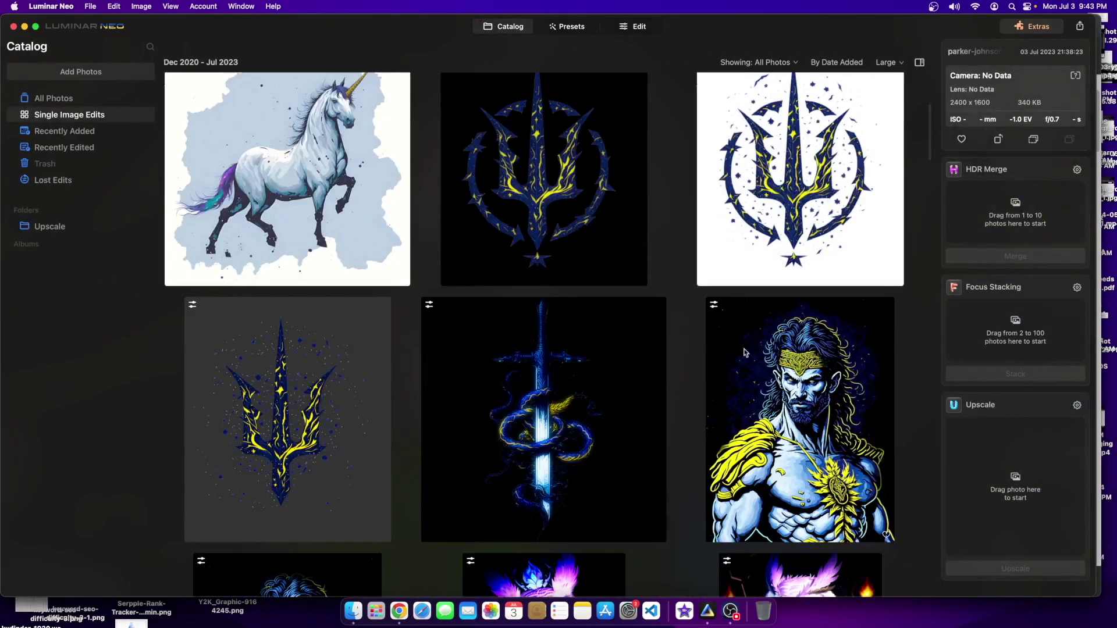
scroll(267, 285, up, 5)
double_click(263, 278)
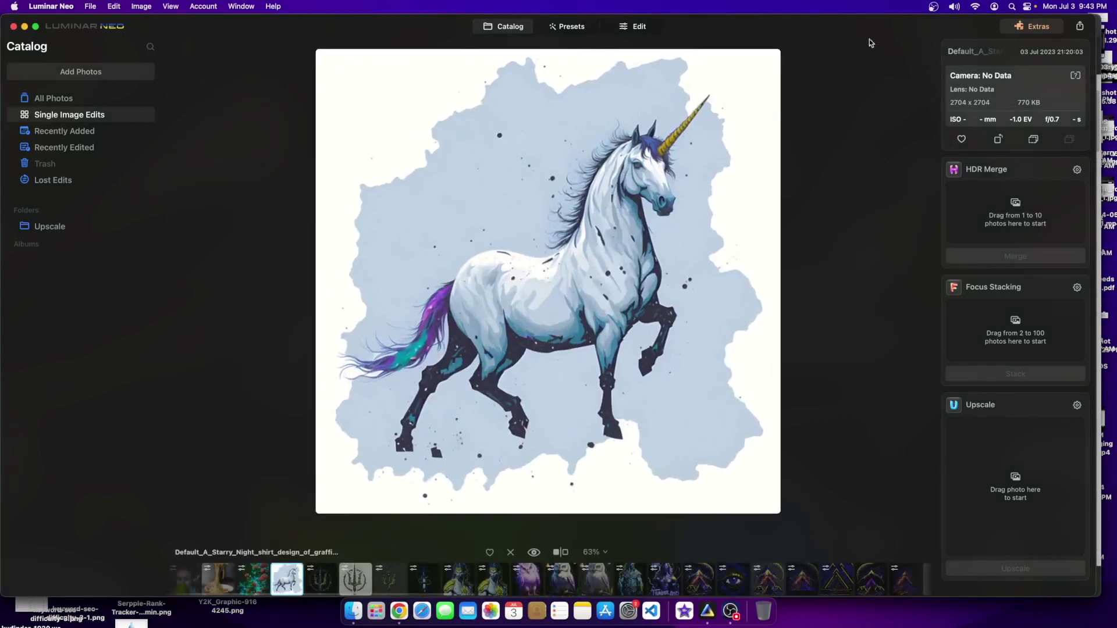
click(623, 30)
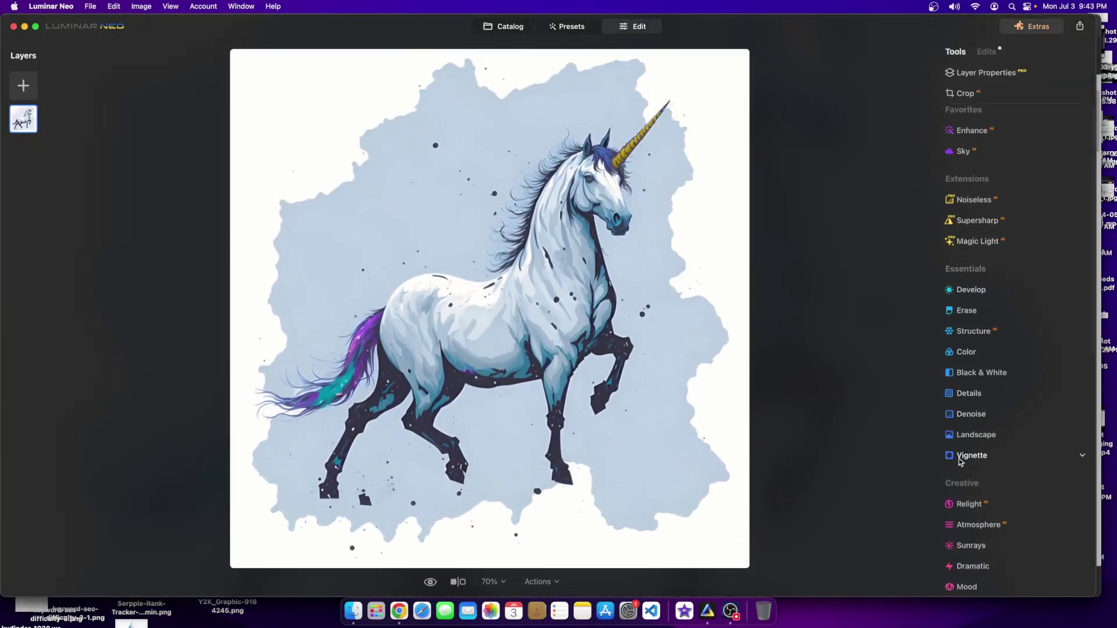
Add film grain to the unicorn with Film Grain Amount 76
scroll(960, 462, down, 10)
click(981, 340)
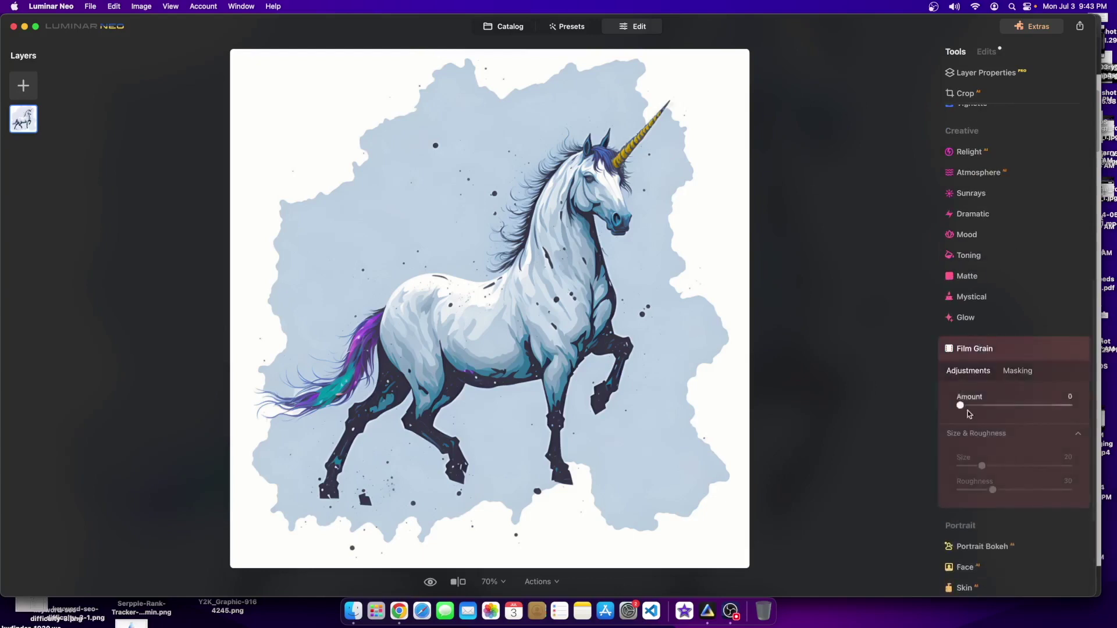
drag(963, 406, 998, 407)
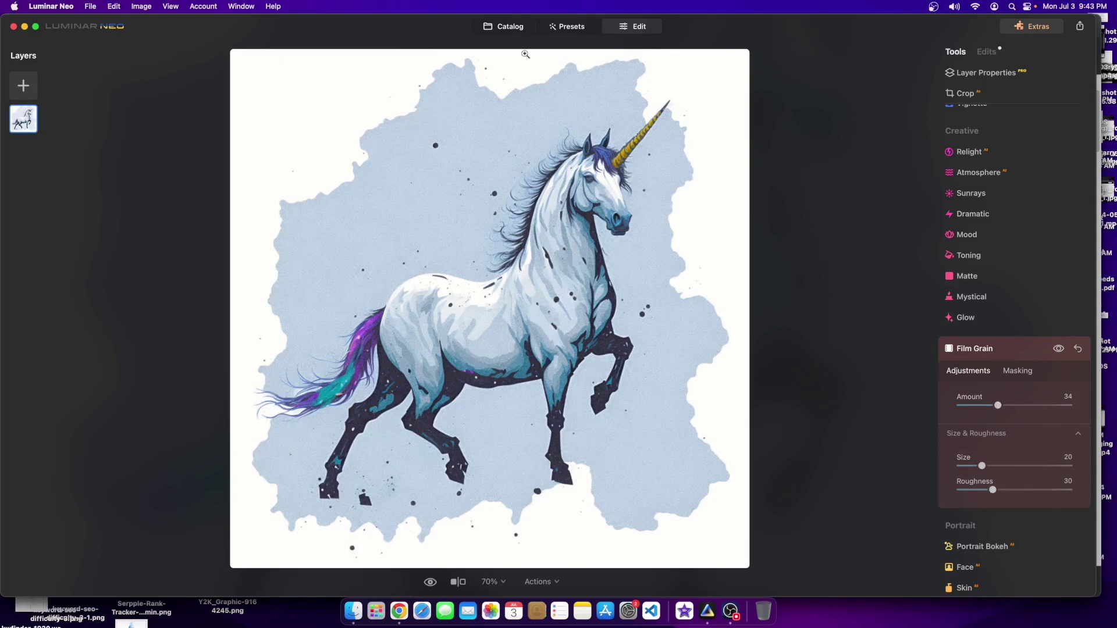
drag(998, 405, 1045, 407)
scroll(418, 251, up, 10)
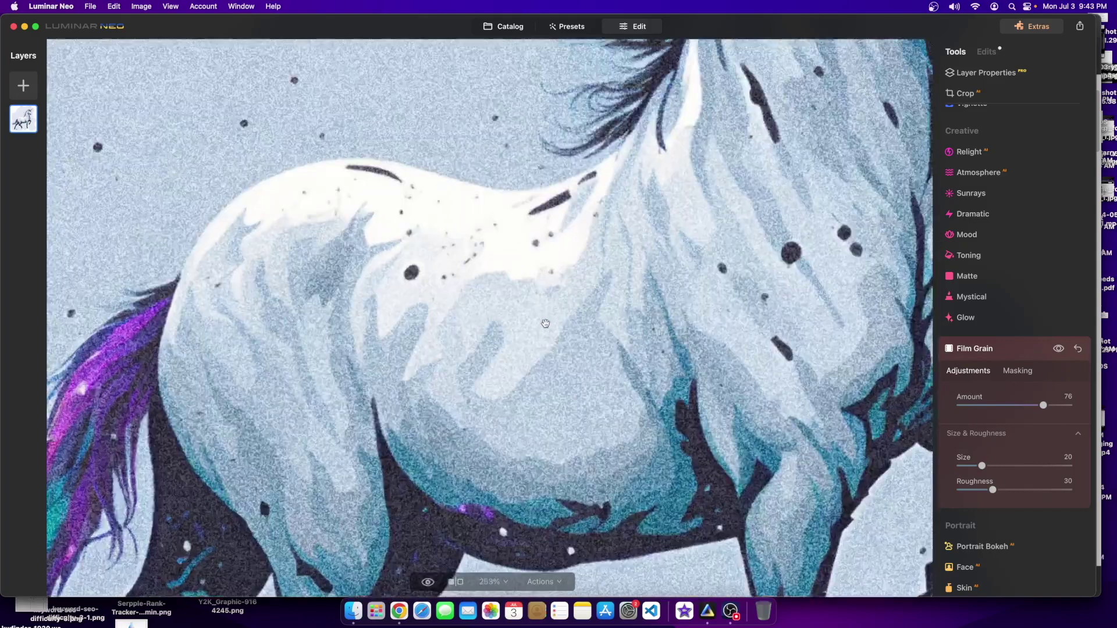
scroll(618, 307, down, 12)
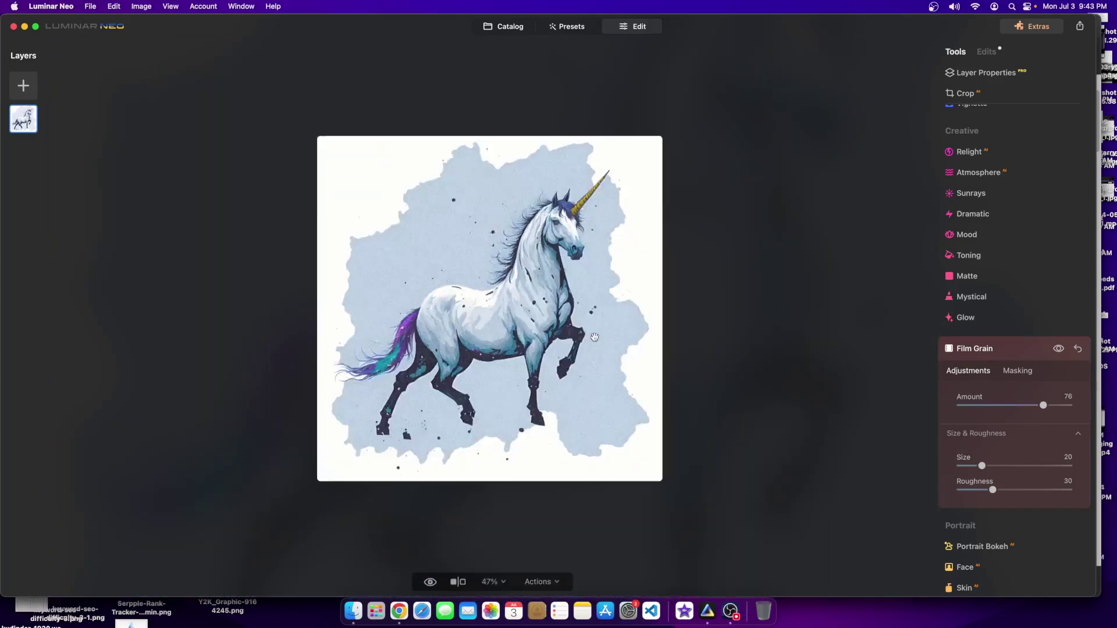
scroll(542, 293, up, 5)
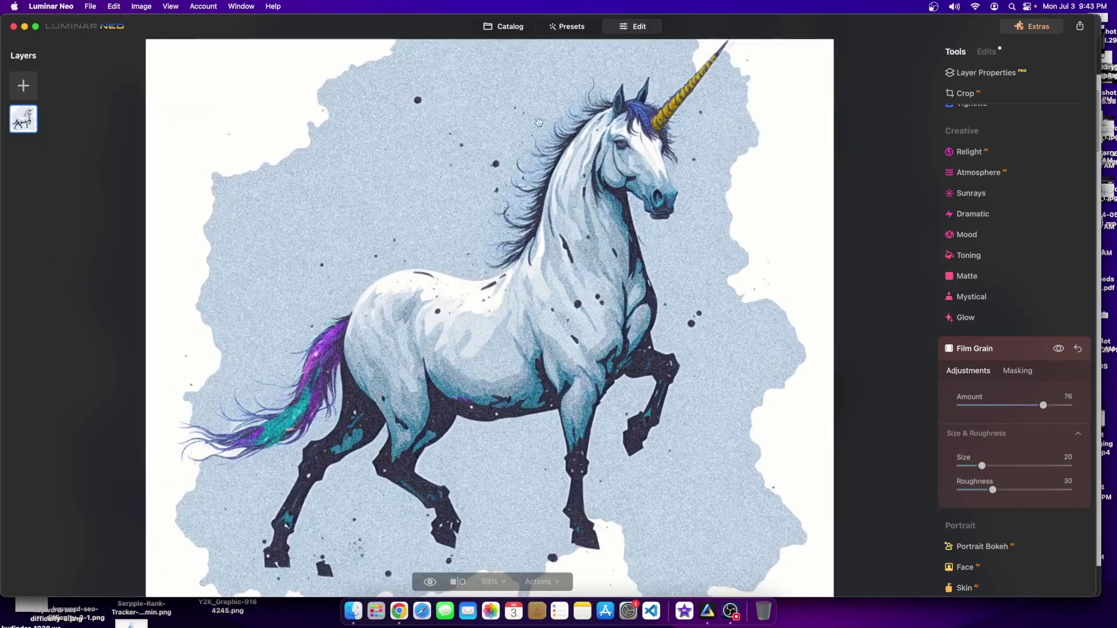
scroll(692, 163, down, 3)
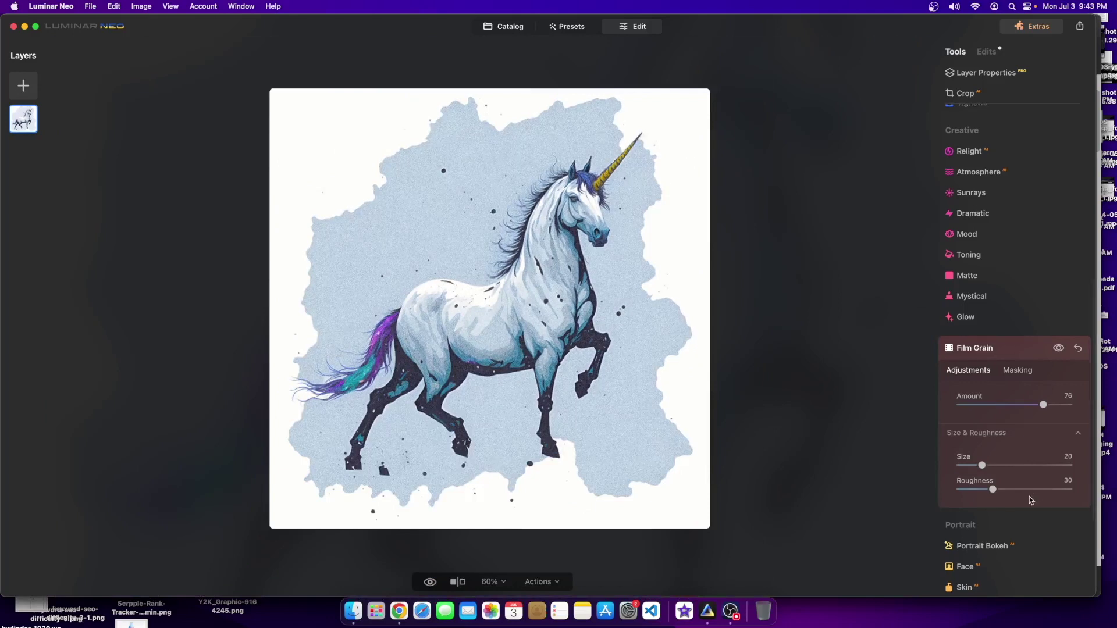
scroll(1012, 485, down, 5)
scroll(913, 419, down, 2)
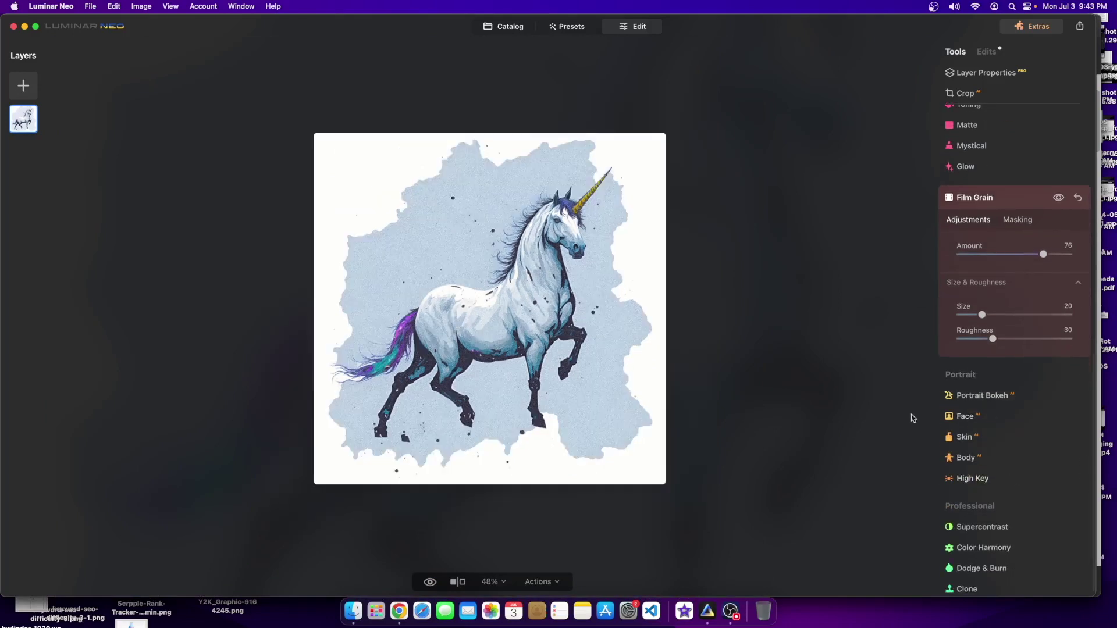
scroll(913, 419, up, 5)
scroll(972, 295, up, 3)
scroll(969, 292, up, 1)
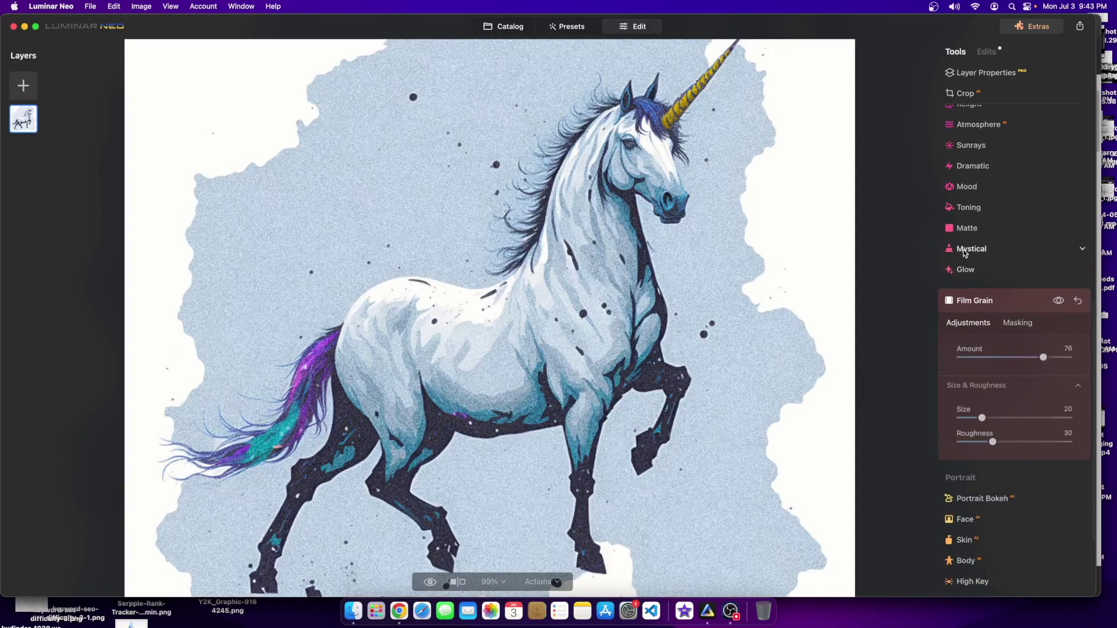
scroll(964, 253, up, 3)
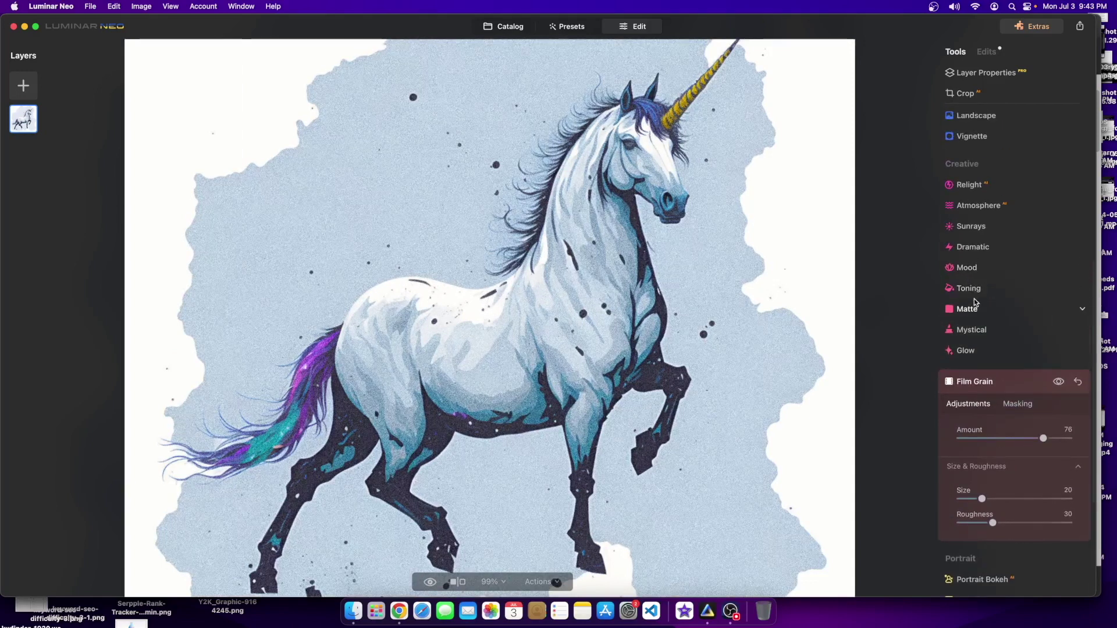
click(973, 292)
Set Toning Amount to 100 with blue highlights at Saturation 41, Hue 204, then switch to OBS Studio
drag(1015, 356, 1070, 354)
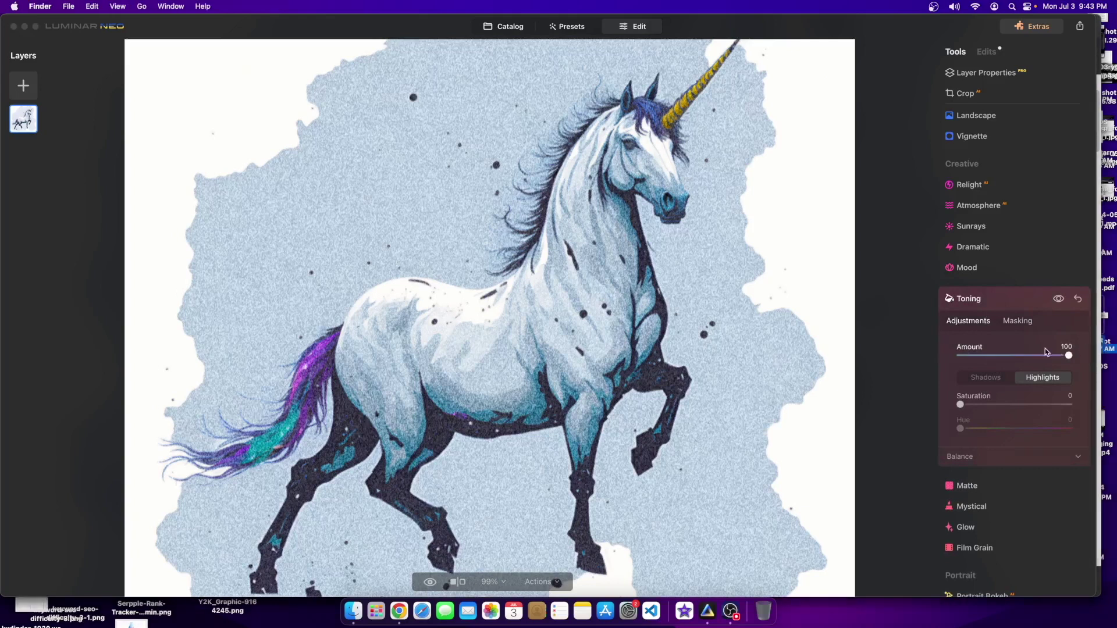
scroll(795, 354, down, 5)
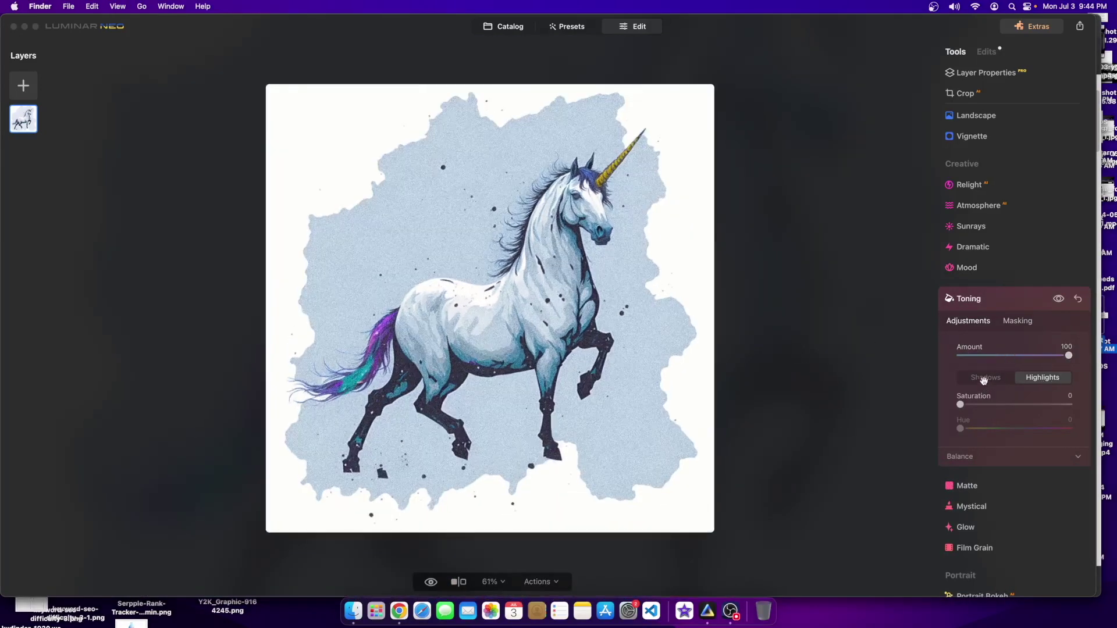
drag(960, 404, 1006, 414)
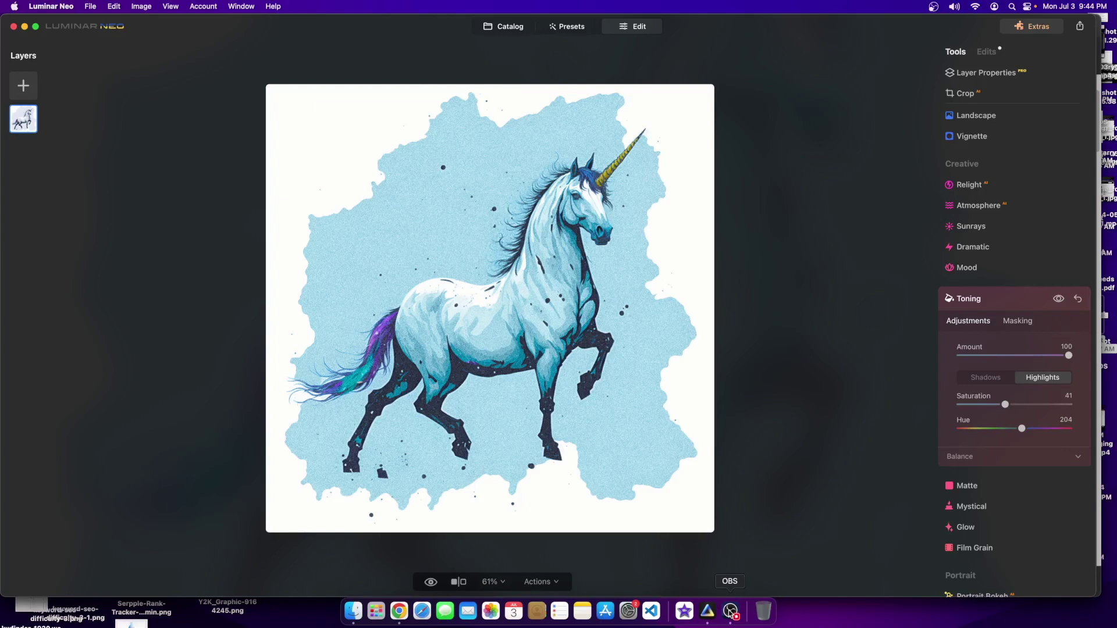
click(730, 611)
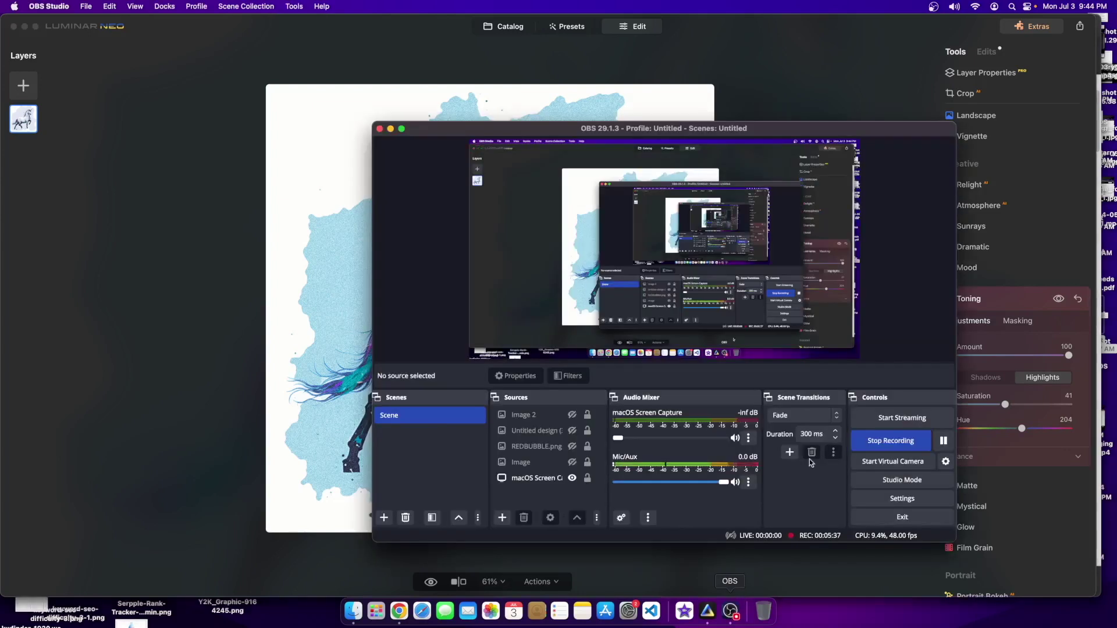